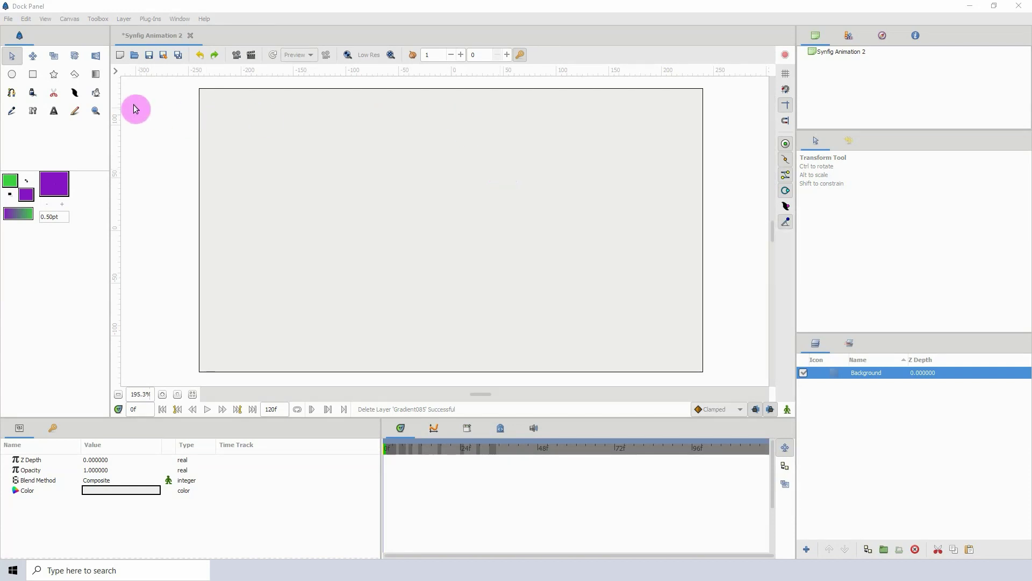
Step: Draw a conical gradient starting at the canvas's upper middle and running straight down towards the lower edge
{"action": "left_click", "coordinate": [92, 75]}
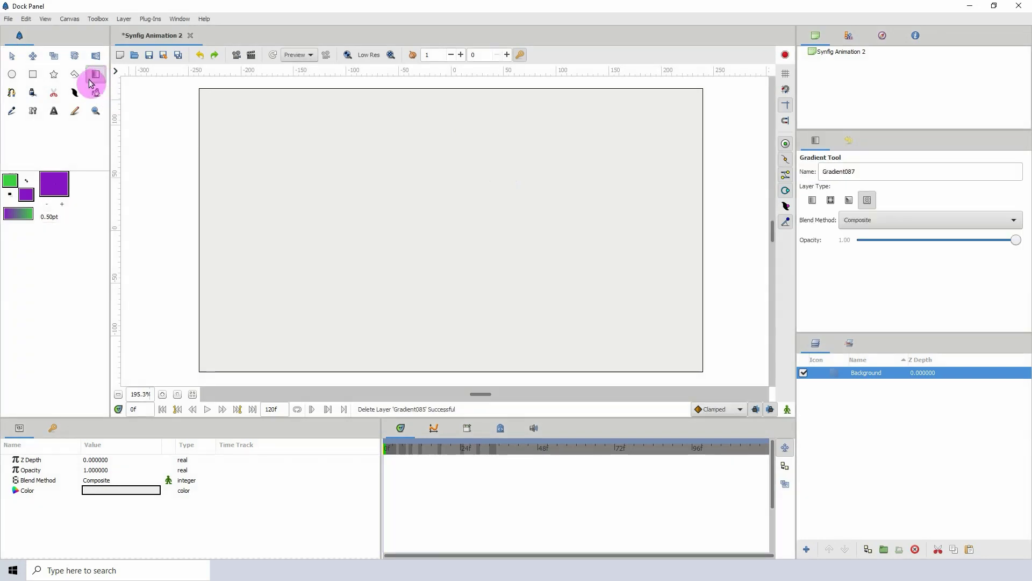
{"action": "left_click", "coordinate": [833, 200]}
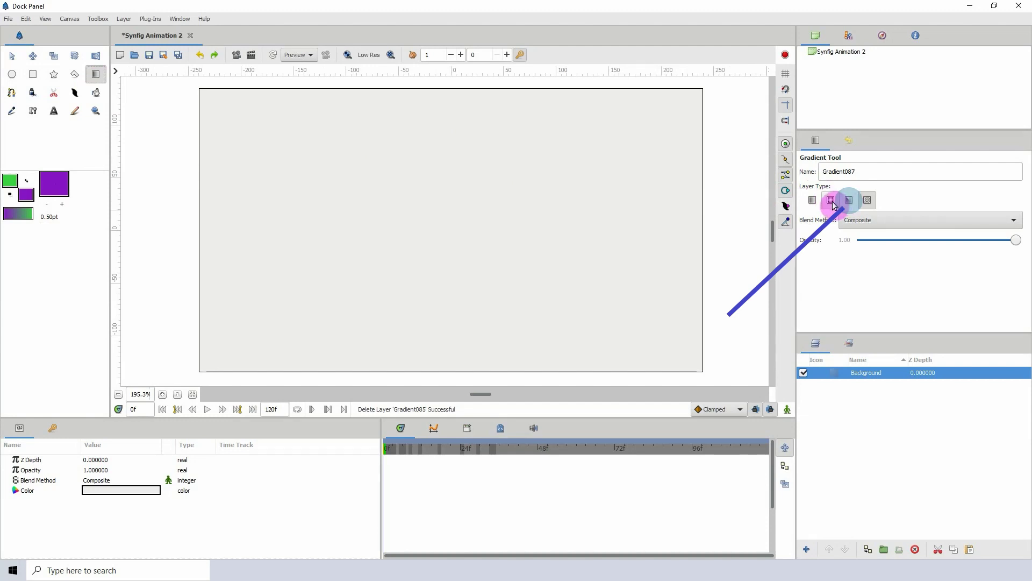
{"action": "left_click", "coordinate": [840, 202]}
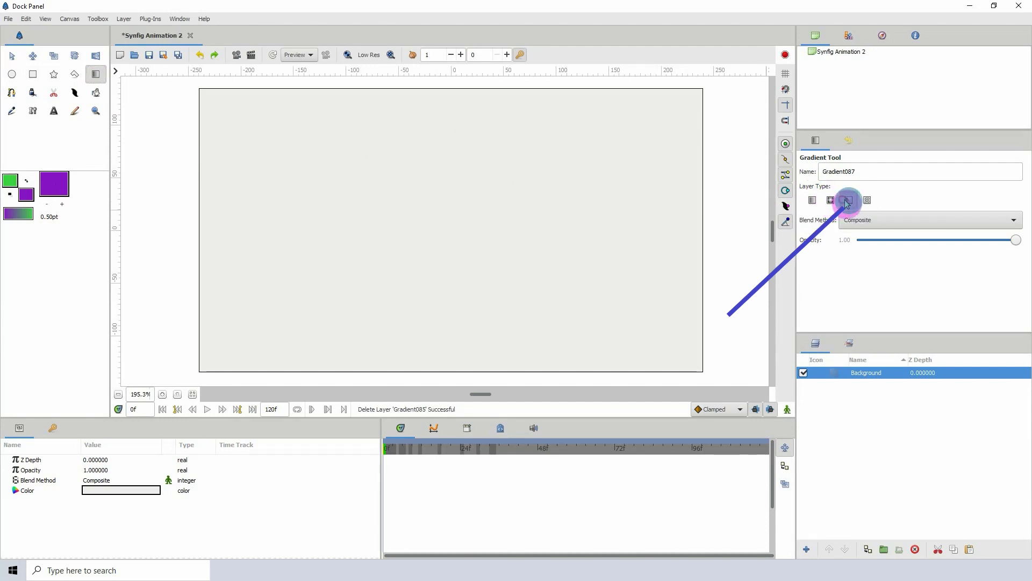
{"action": "left_click_drag", "start_coordinate": [434, 108], "coordinate": [434, 346]}
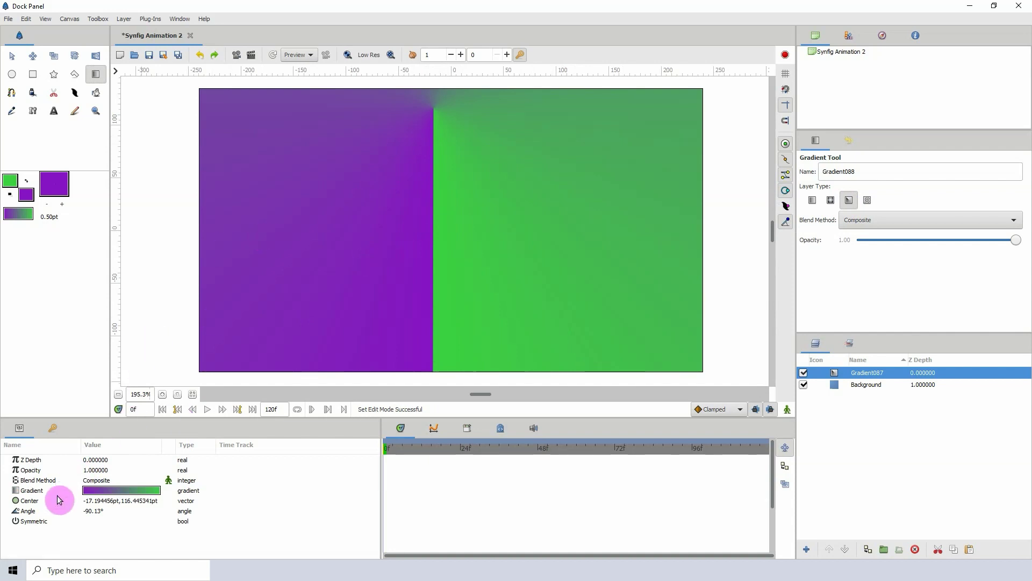
Step: Convert the new gradient layer's Gradient parameter to Stripes
{"action": "left_click", "coordinate": [36, 490]}
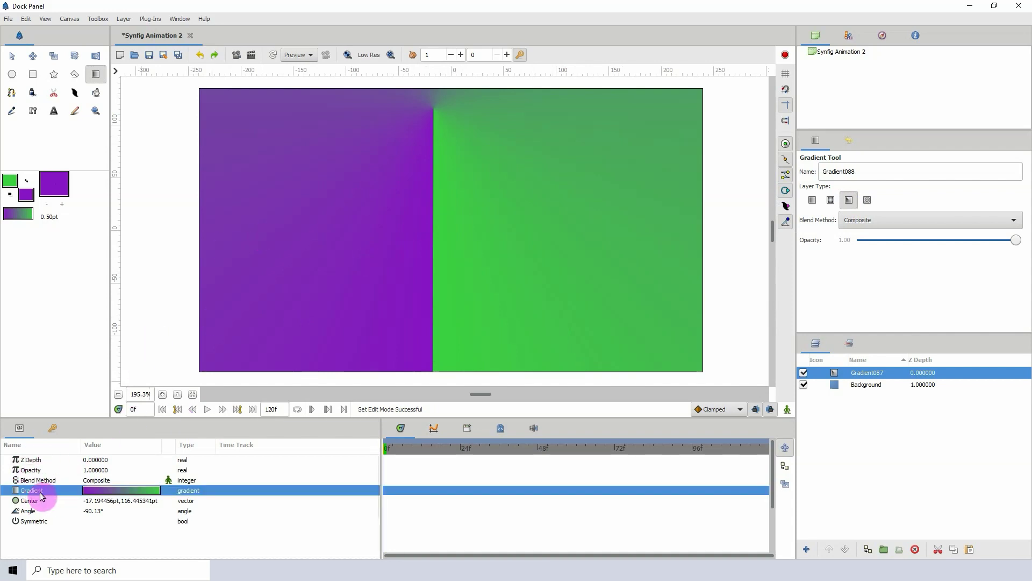
{"action": "right_click", "coordinate": [60, 494]}
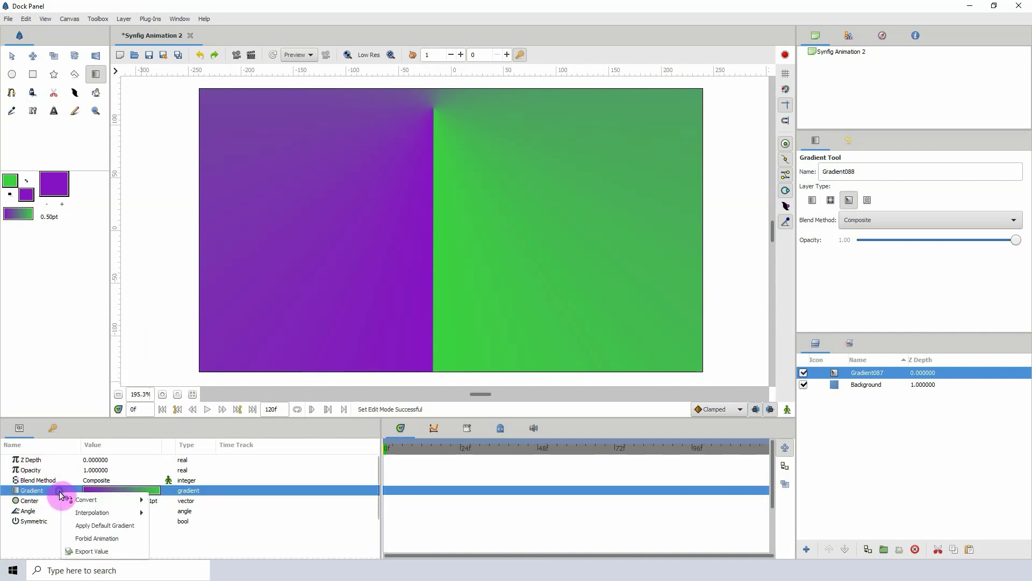
{"action": "mouse_move", "coordinate": [84, 501]}
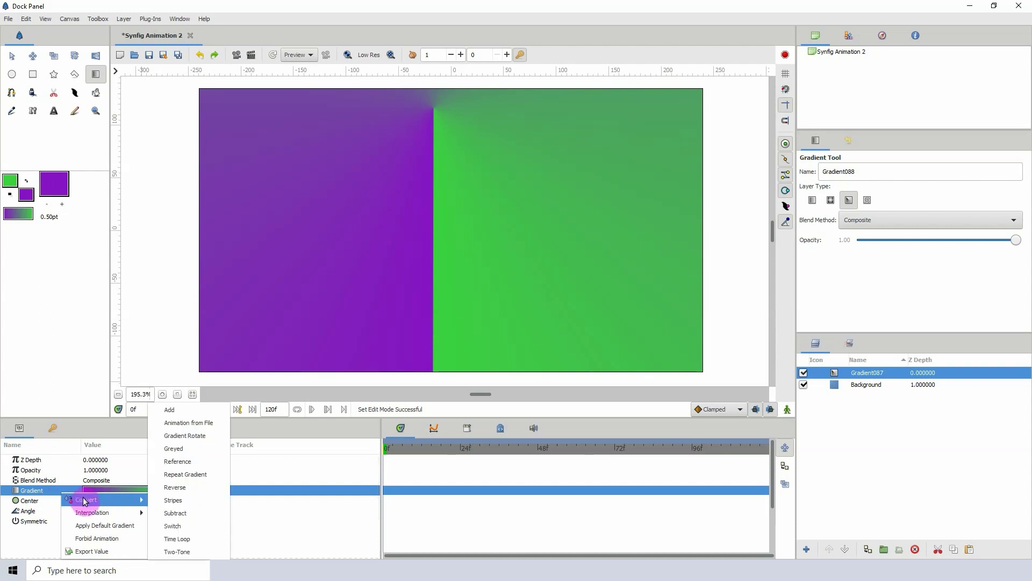
{"action": "left_click", "coordinate": [173, 500]}
Step: Move the striped gradient's center point to about the middle of the canvas, near -2.85 pt, 3.22 pt
{"action": "left_click", "coordinate": [11, 55]}
{"action": "left_click", "coordinate": [434, 110]}
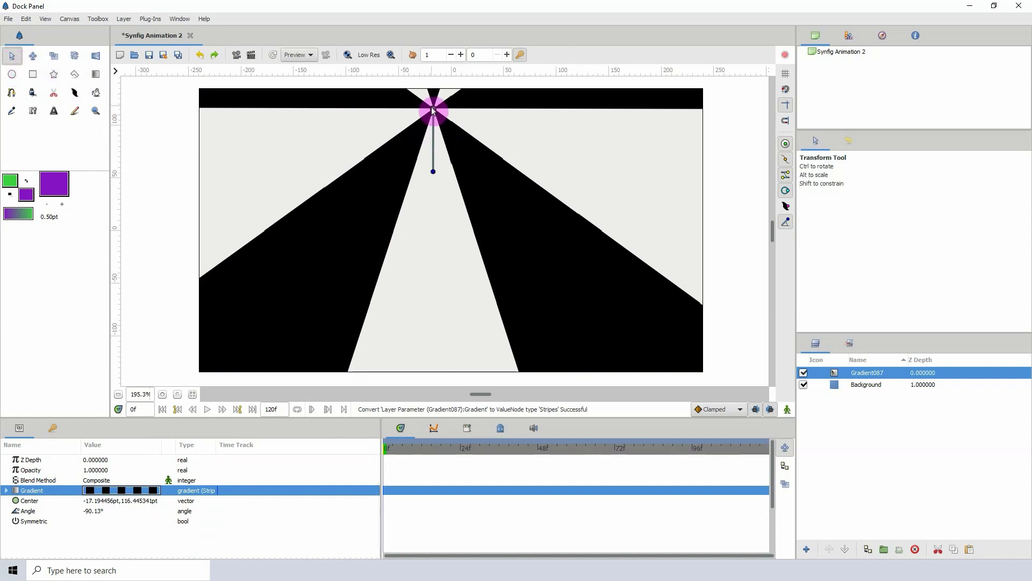
{"action": "left_click_drag", "start_coordinate": [434, 110], "coordinate": [450, 232]}
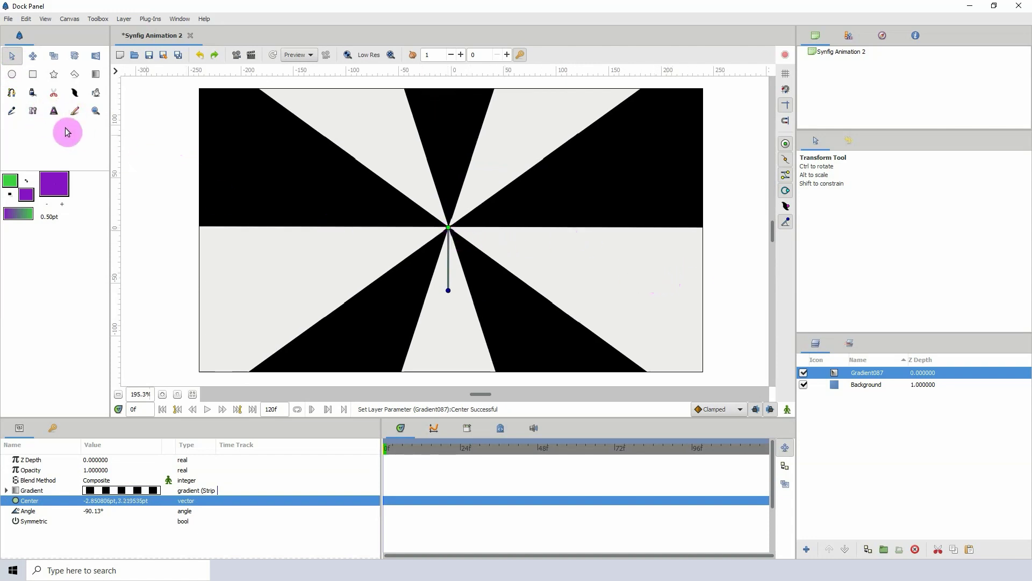
Step: Add a text layer reading SYNFIG near the middle of the canvas
{"action": "left_click", "coordinate": [55, 112]}
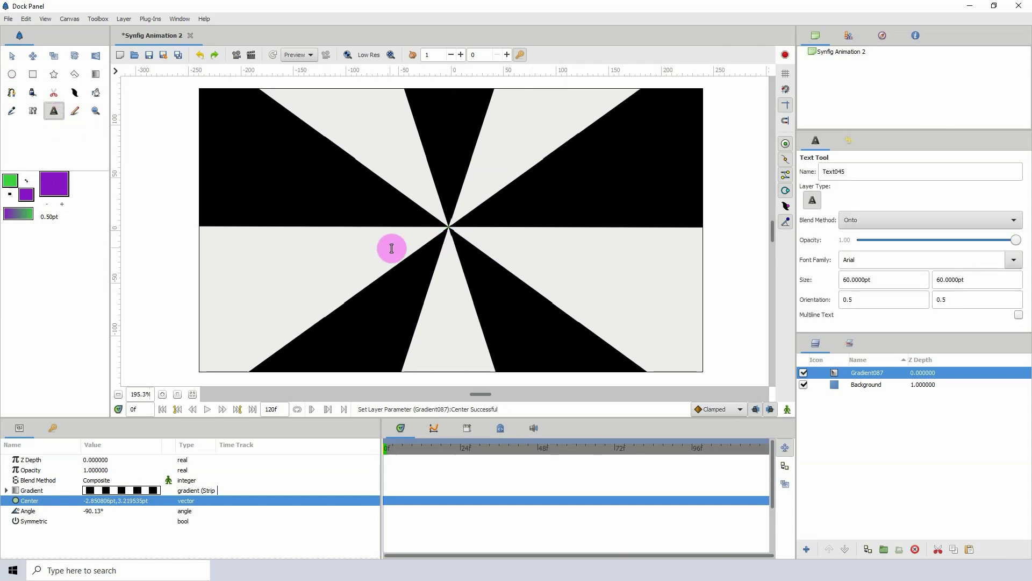
{"action": "left_click", "coordinate": [410, 233]}
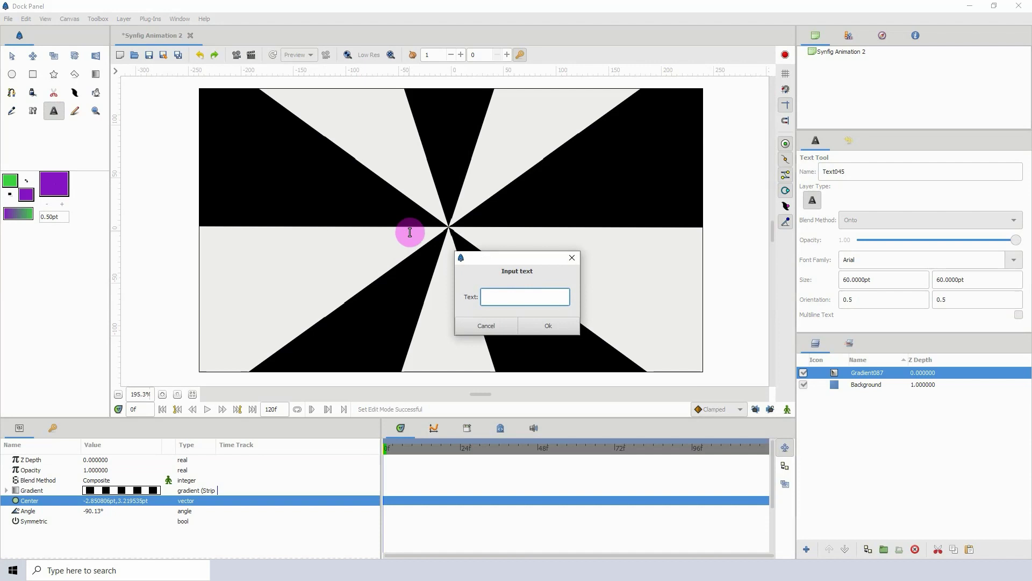
{"action": "left_click_drag", "start_coordinate": [539, 262], "coordinate": [594, 244]}
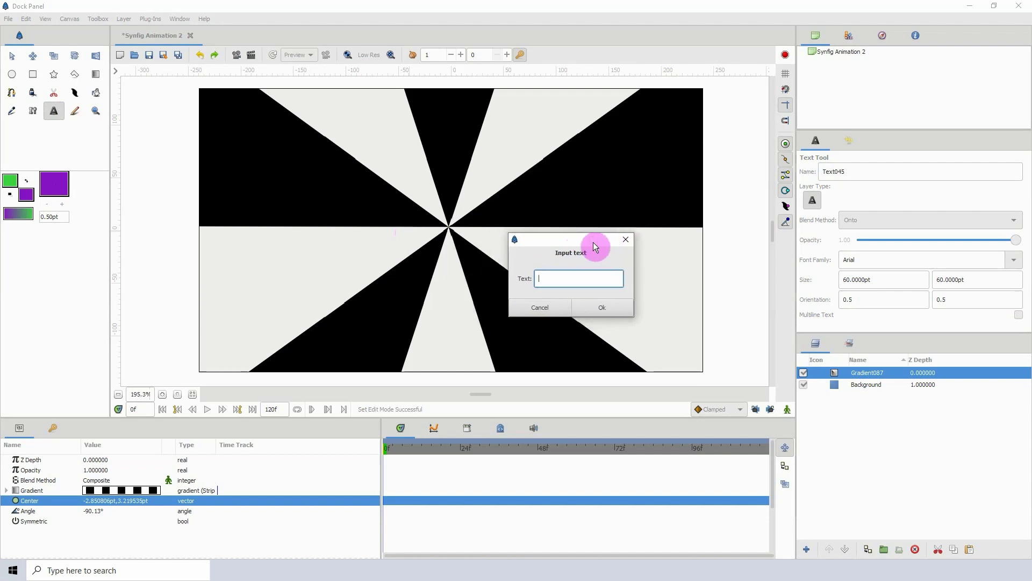
{"action": "key", "text": "Caps_Lock"}
{"action": "type", "text": "SYNFIG"}
{"action": "left_click", "coordinate": [608, 308]}
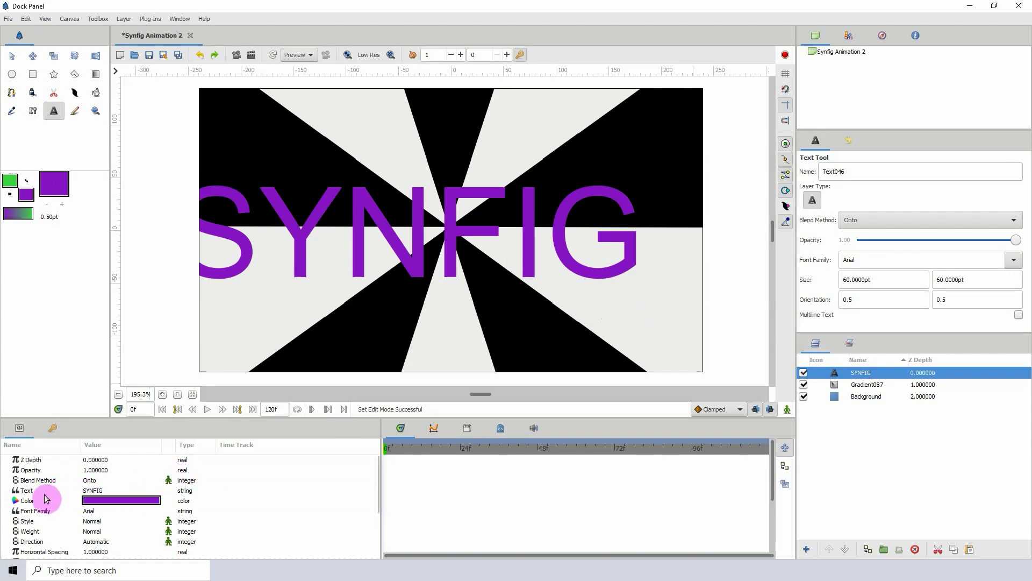
Step: Set the SYNFIG text's weight to Heavy
{"action": "left_click", "coordinate": [43, 511]}
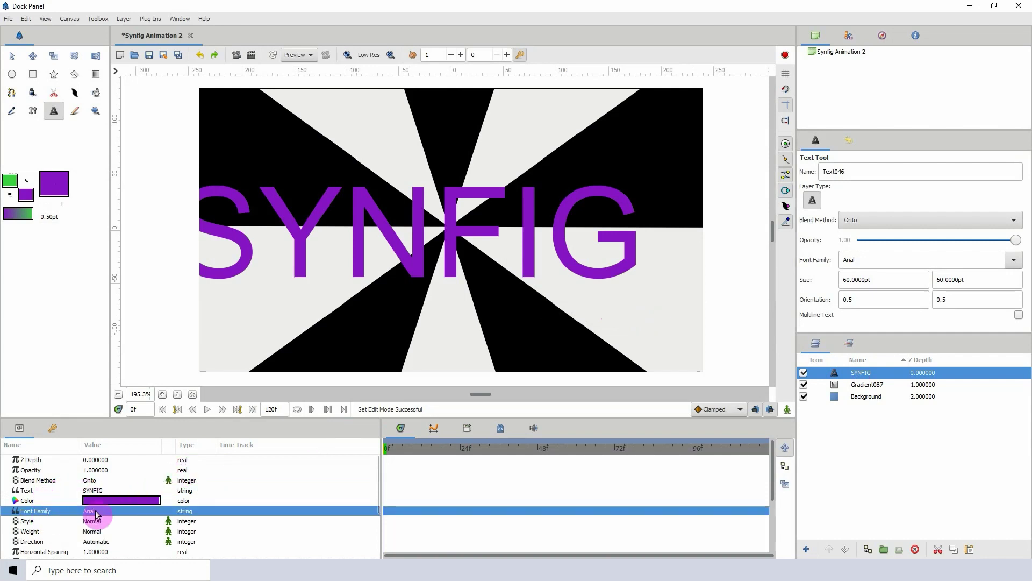
{"action": "left_click", "coordinate": [95, 514]}
{"action": "left_click", "coordinate": [181, 510]}
{"action": "left_click", "coordinate": [91, 146]}
{"action": "left_click", "coordinate": [49, 532]}
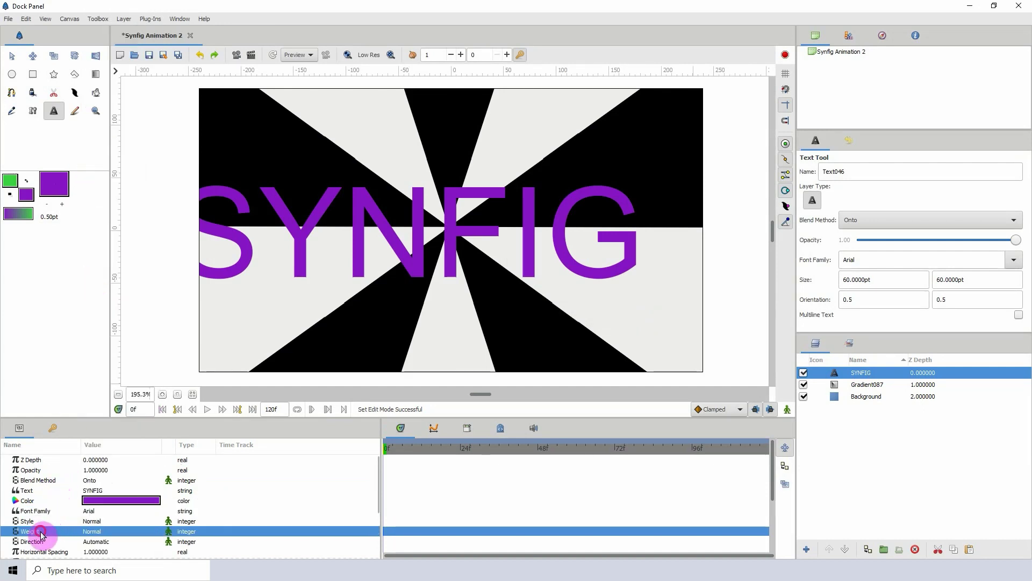
{"action": "left_click", "coordinate": [99, 533]}
{"action": "left_click", "coordinate": [108, 510]}
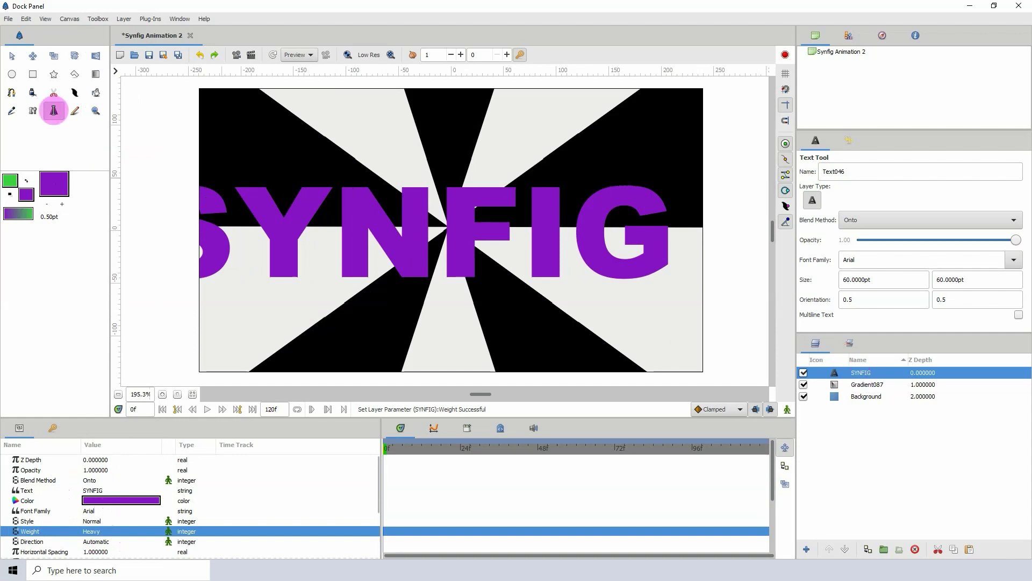
Step: Move the SYNFIG text's origin onto the center of the stripes and put the layer in a group named TEXT
{"action": "left_click", "coordinate": [13, 56]}
{"action": "left_click_drag", "start_coordinate": [410, 234], "coordinate": [447, 229]}
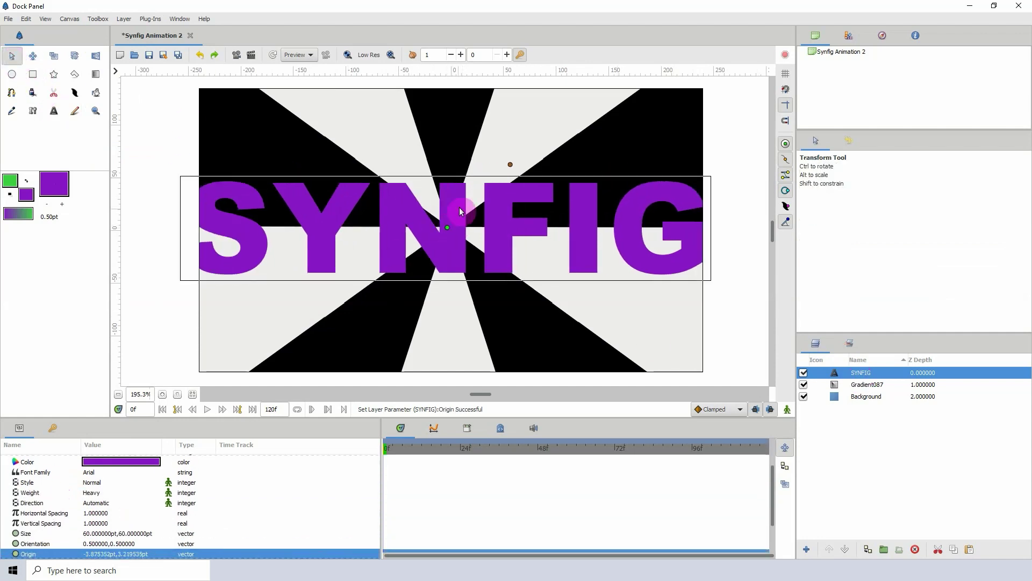
{"action": "left_click", "coordinate": [884, 549]}
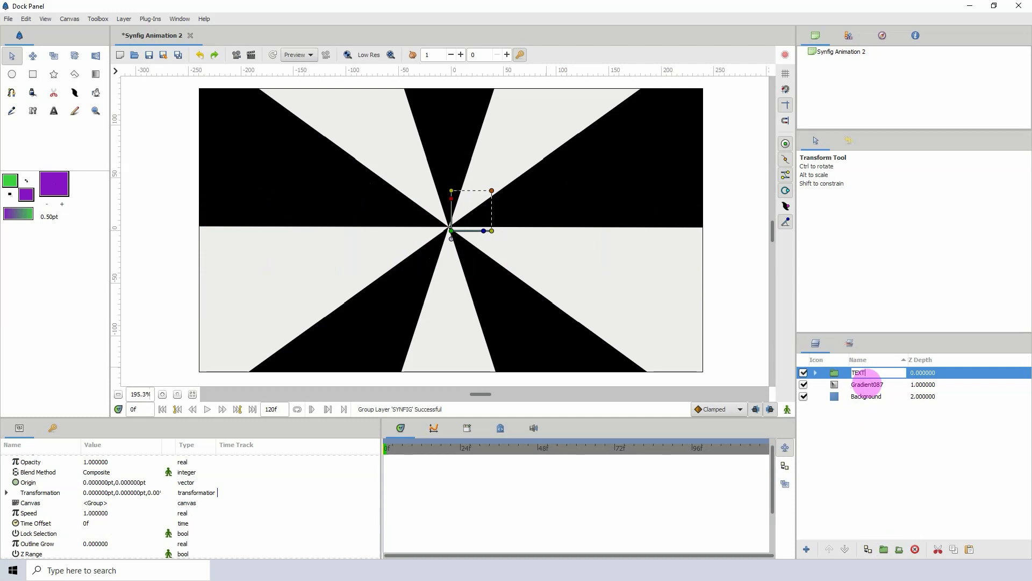
{"action": "key", "text": "Return"}
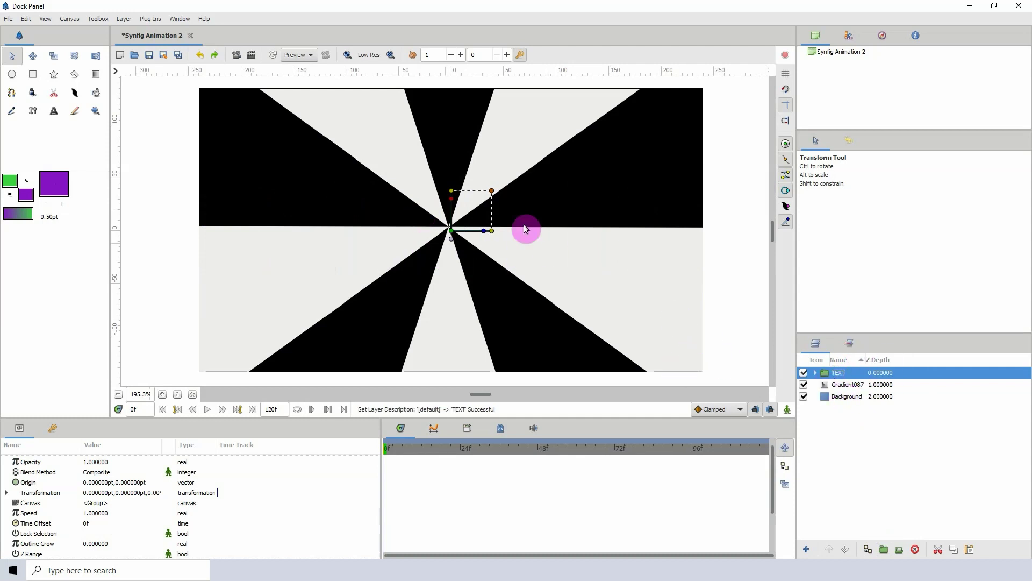
Step: Set the blend method of the SYNFIG layer inside the TEXT group to Composite
{"action": "left_click", "coordinate": [815, 372]}
{"action": "left_click", "coordinate": [818, 383]}
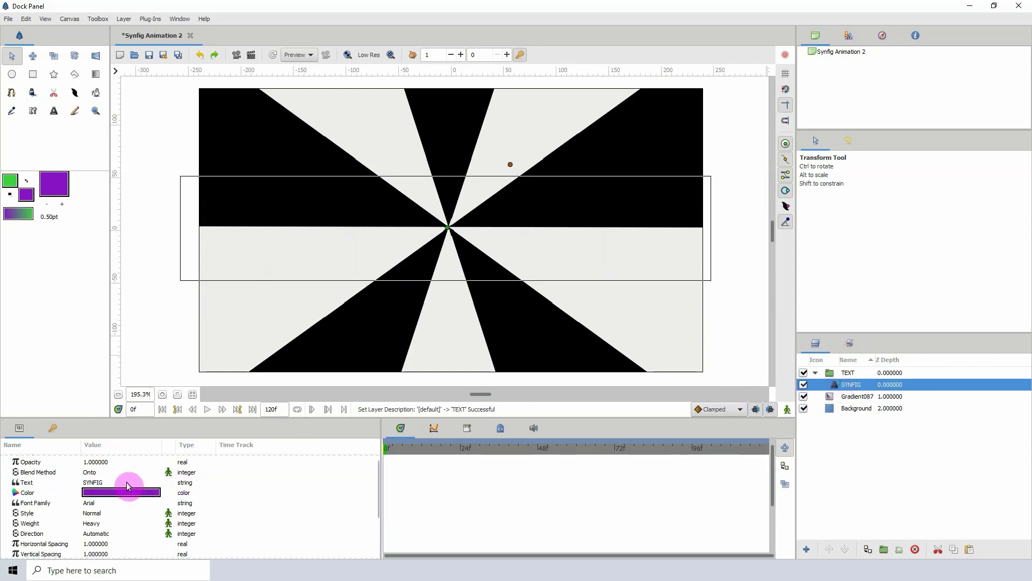
{"action": "left_click", "coordinate": [36, 474]}
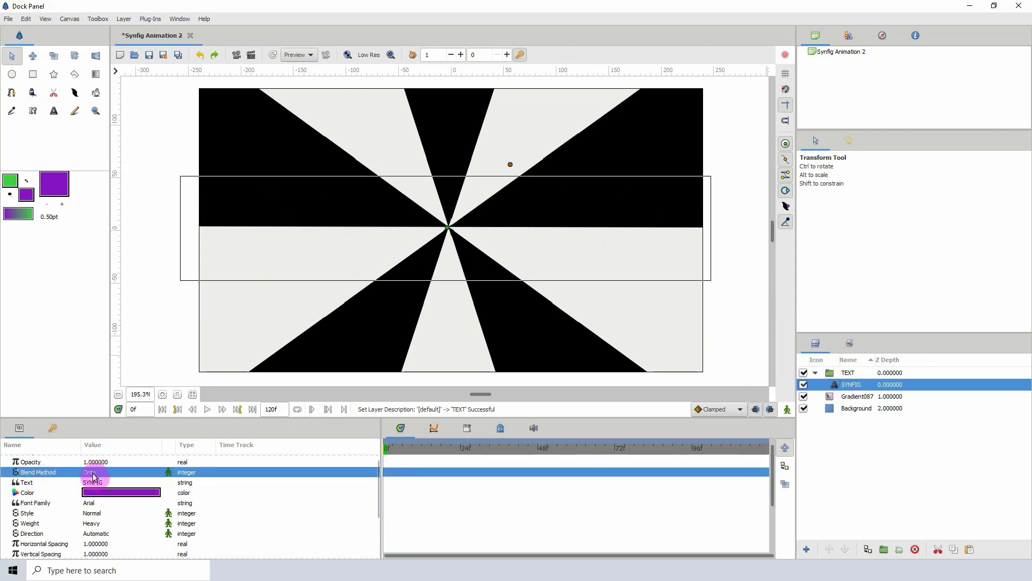
{"action": "left_click", "coordinate": [91, 477]}
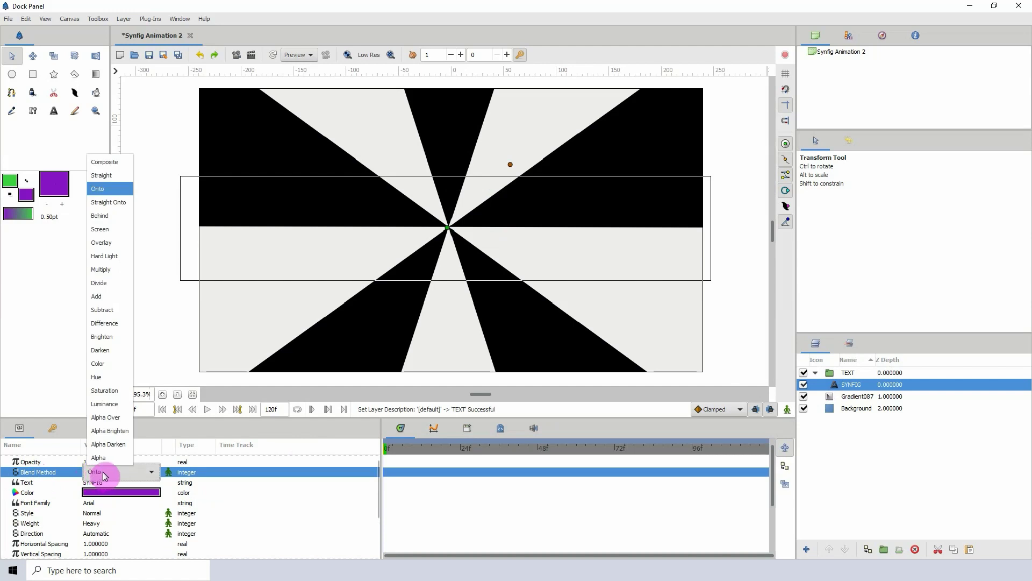
{"action": "left_click", "coordinate": [108, 163]}
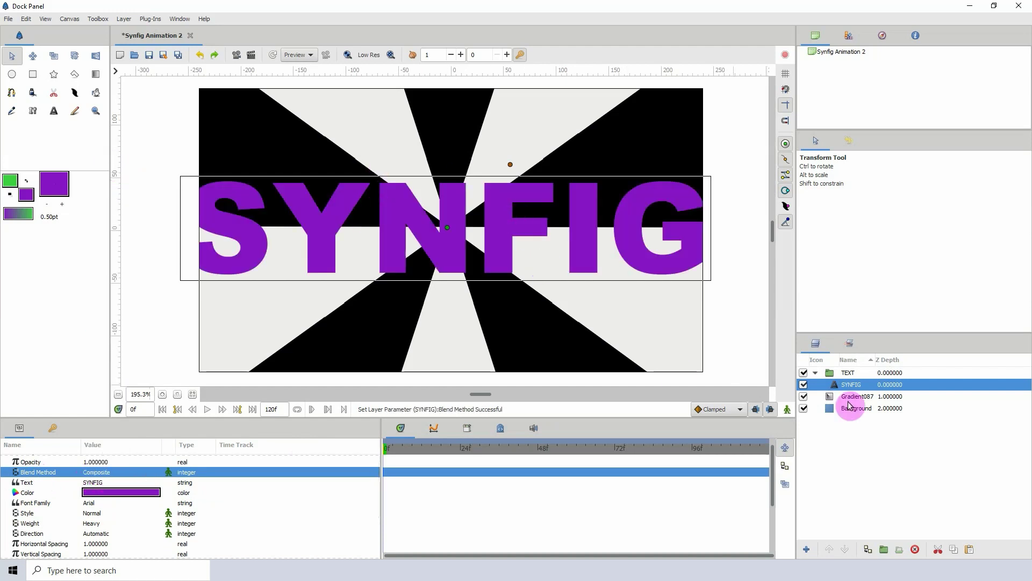
Step: Scale the TEXT group down to about two-thirds size so the whole word fits inside the canvas
{"action": "left_click", "coordinate": [847, 373]}
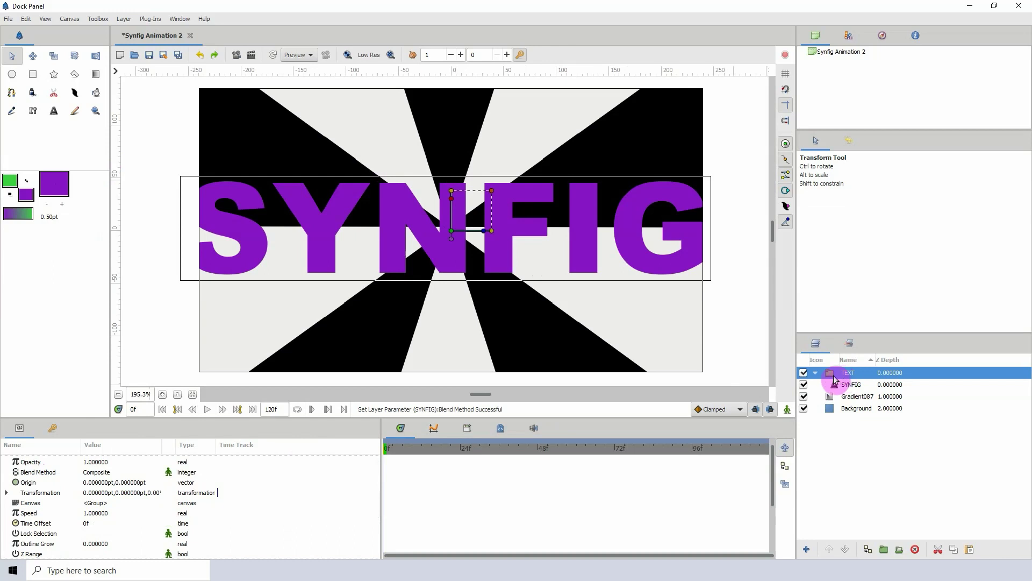
{"action": "mouse_move", "coordinate": [495, 193]}
{"action": "left_mouse_down"}
{"action": "mouse_move", "coordinate": [488, 204]}
{"action": "mouse_move", "coordinate": [490, 196]}
{"action": "left_mouse_up"}
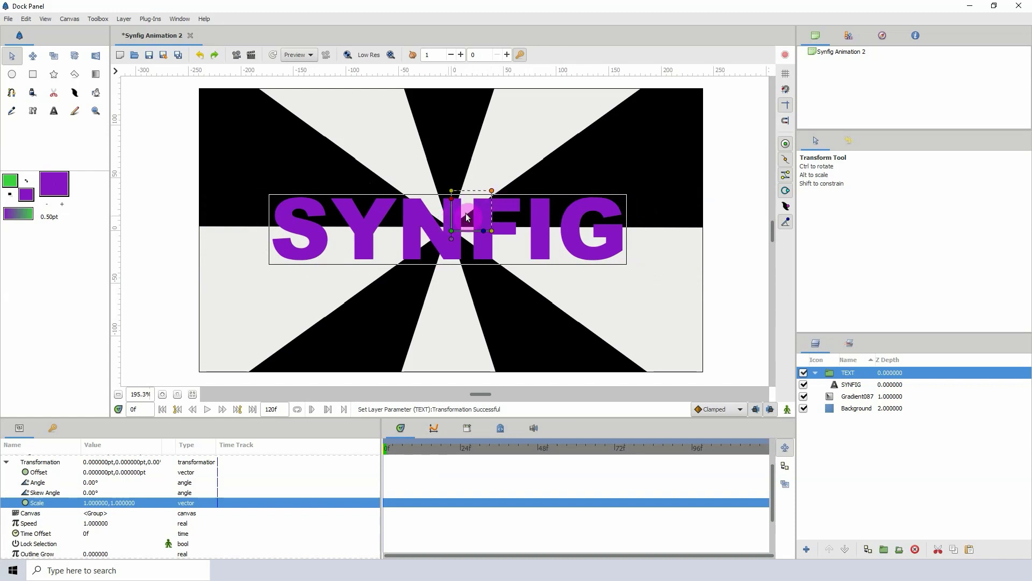
{"action": "left_click", "coordinate": [815, 373]}
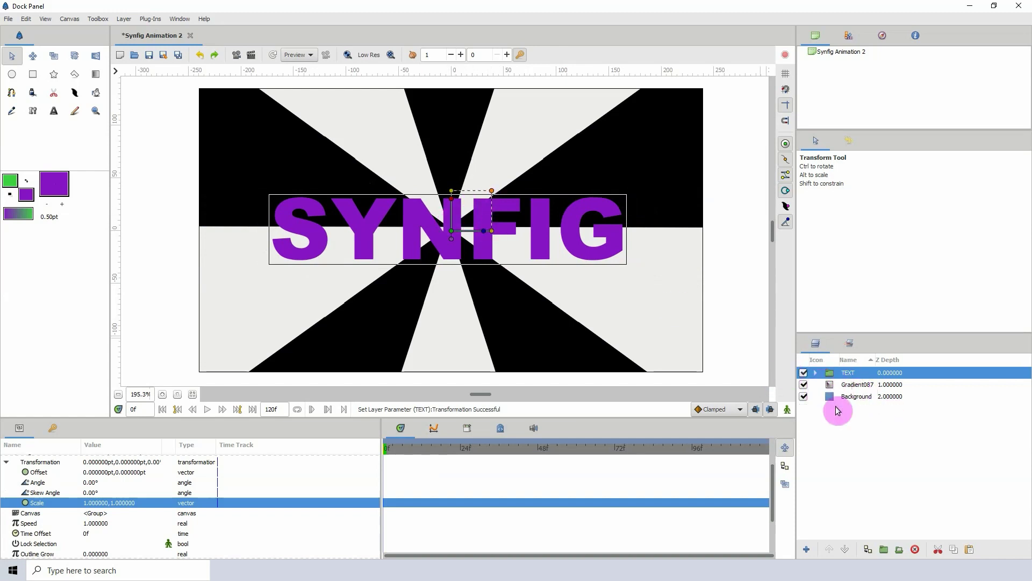
Step: Put the TEXT group in a new outer group and move the gradient layer into it, directly below TEXT
{"action": "left_click", "coordinate": [884, 549]}
{"action": "left_click", "coordinate": [845, 373]}
{"action": "left_click", "coordinate": [818, 372]}
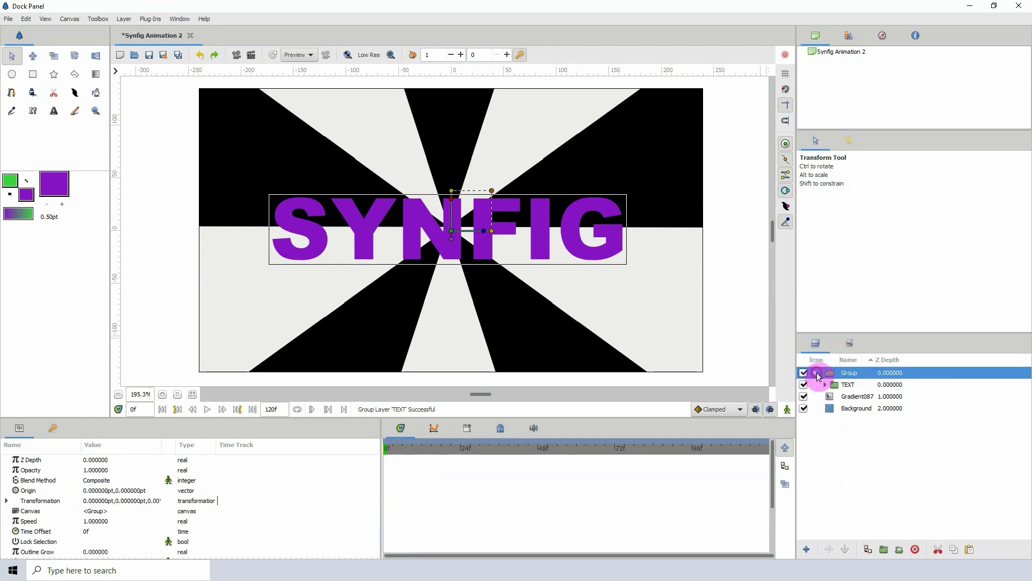
{"action": "left_click", "coordinate": [827, 397]}
{"action": "mouse_move", "coordinate": [829, 398]}
{"action": "left_mouse_down"}
{"action": "mouse_move", "coordinate": [830, 371]}
{"action": "mouse_move", "coordinate": [831, 382]}
{"action": "left_mouse_up"}
{"action": "left_click", "coordinate": [836, 400]}
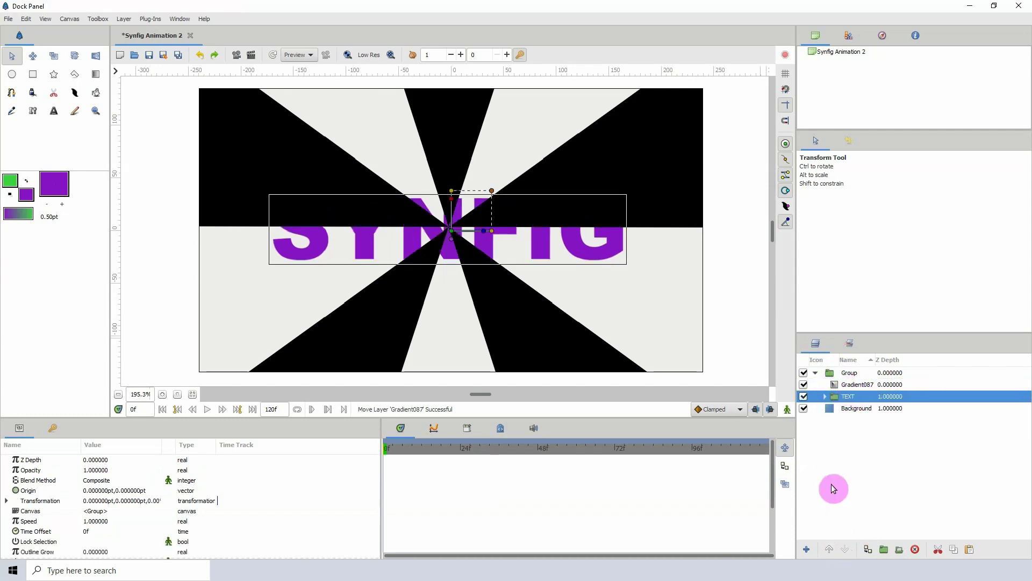
{"action": "left_click", "coordinate": [829, 549]}
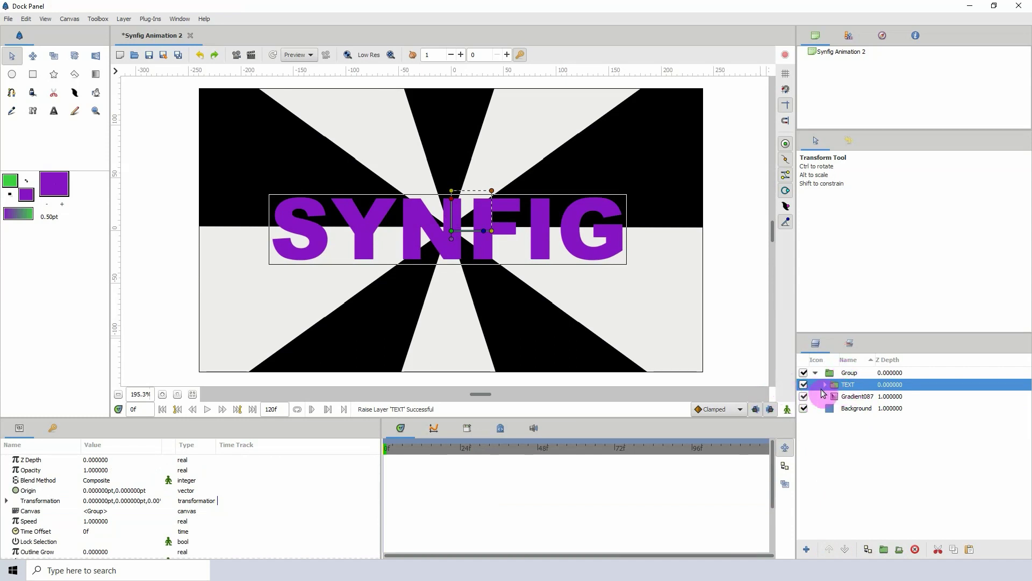
Step: Set the TEXT group's blend method to Alpha, and check the transparency by briefly hiding the Background layer
{"action": "left_click", "coordinate": [50, 482]}
{"action": "left_click", "coordinate": [103, 479]}
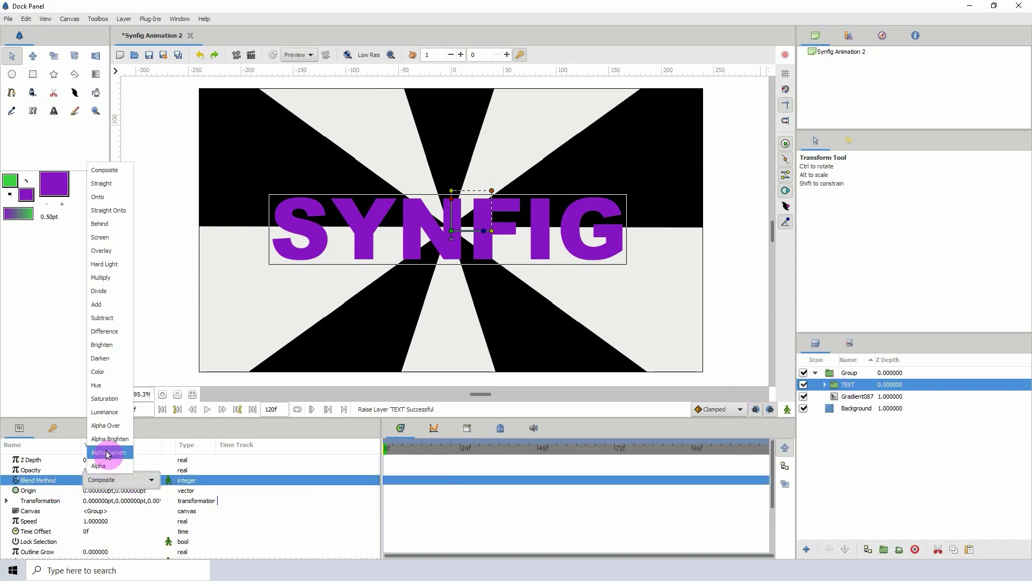
{"action": "left_click", "coordinate": [100, 467]}
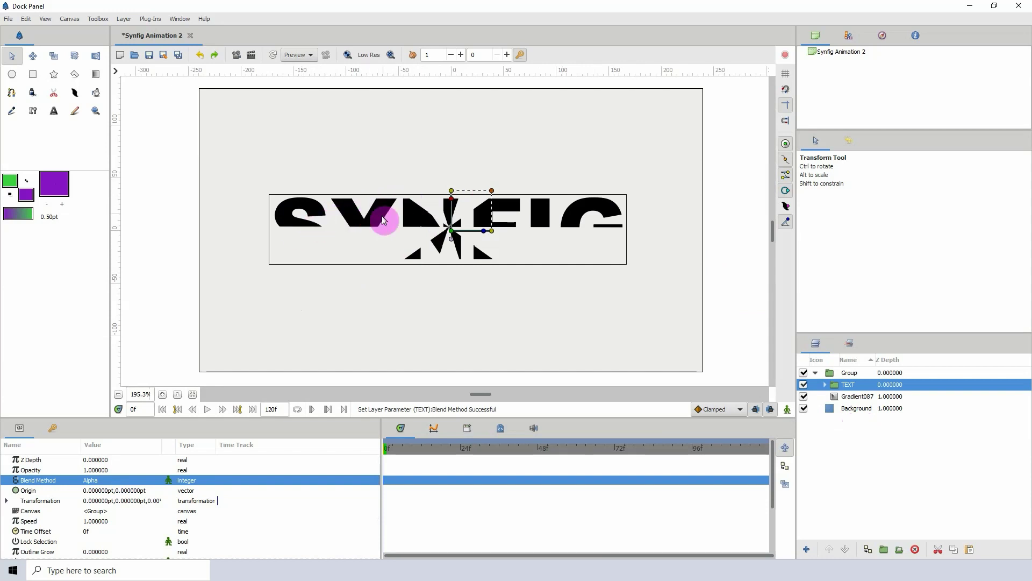
{"action": "left_click", "coordinate": [804, 409]}
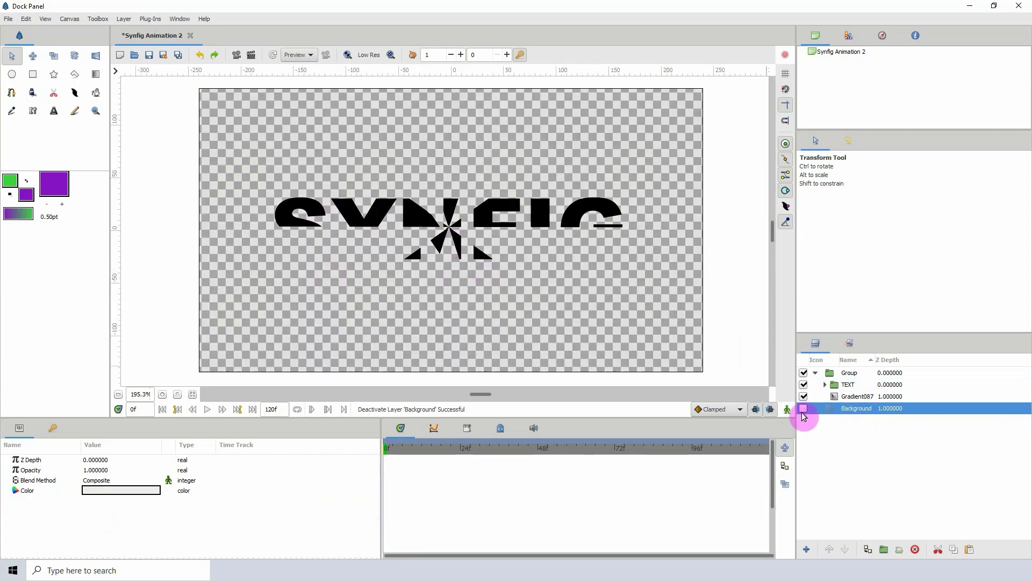
{"action": "left_click", "coordinate": [804, 409]}
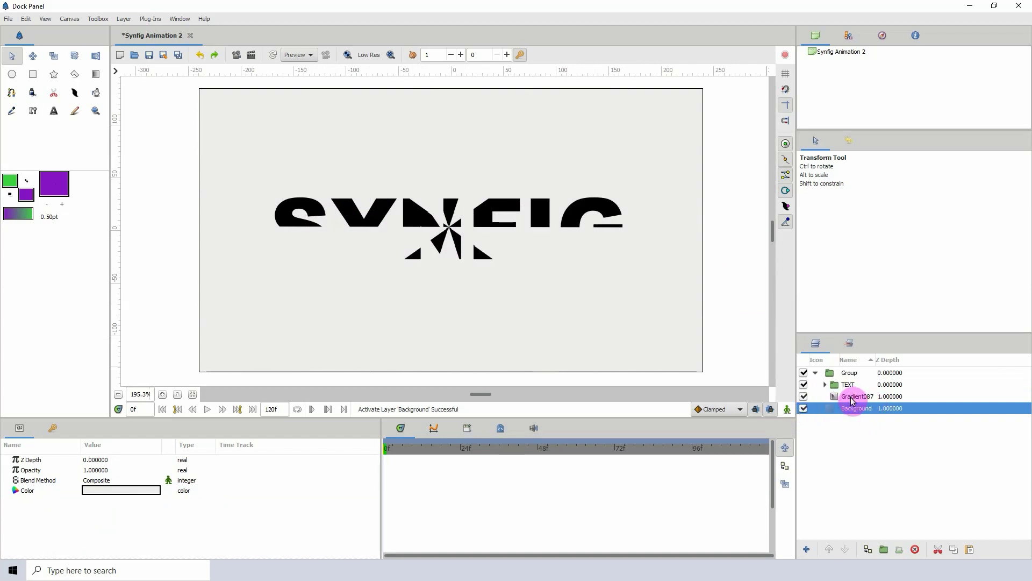
Step: Turn on animate editing mode for the gradient layer and set its Angle to 0° at frame 0
{"action": "left_click", "coordinate": [851, 401]}
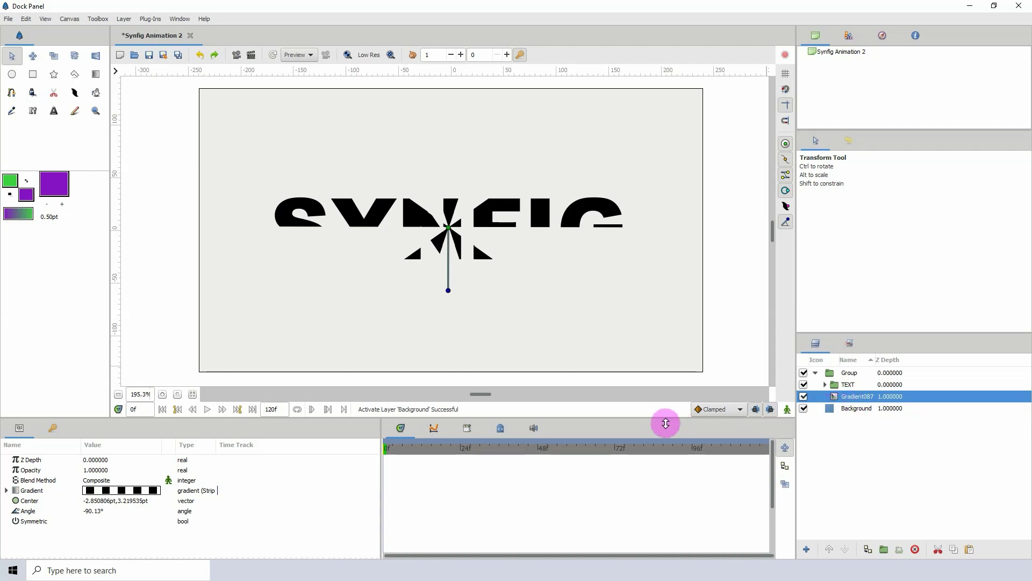
{"action": "left_click", "coordinate": [787, 410]}
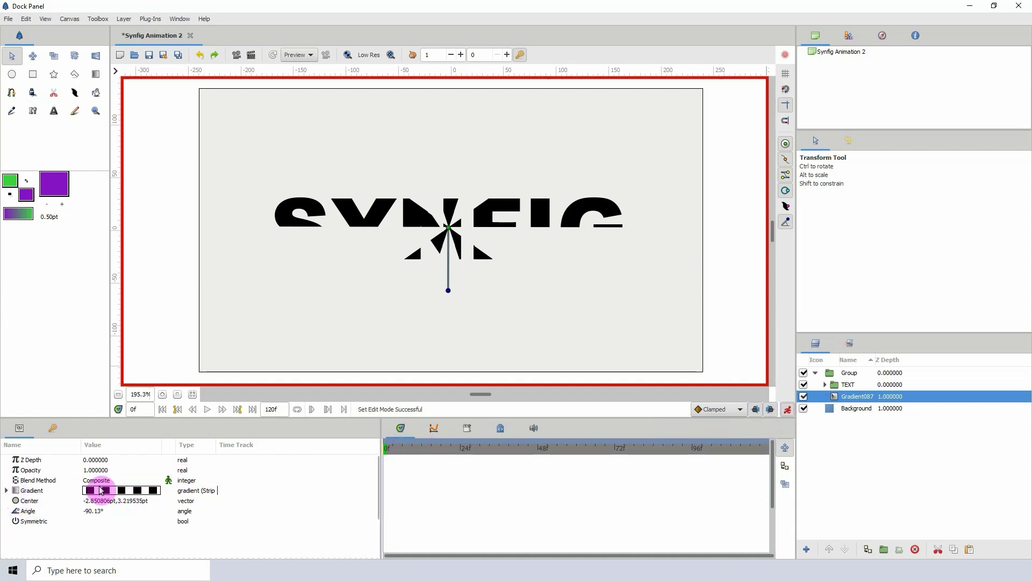
{"action": "left_click", "coordinate": [6, 491]}
{"action": "left_click_drag", "start_coordinate": [125, 417], "coordinate": [126, 402]}
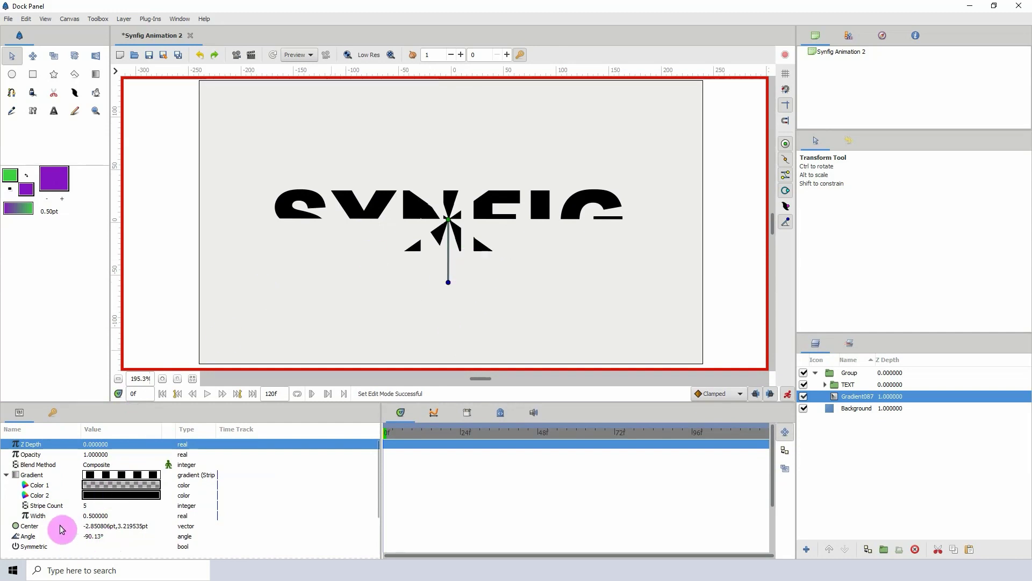
{"action": "left_click", "coordinate": [39, 518]}
{"action": "left_click", "coordinate": [32, 536]}
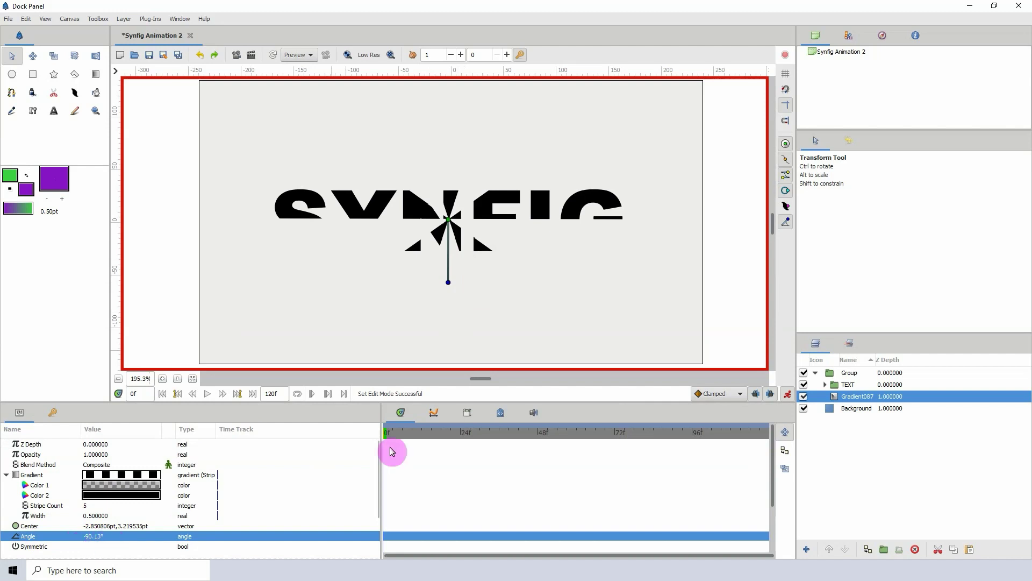
{"action": "left_click", "coordinate": [95, 536]}
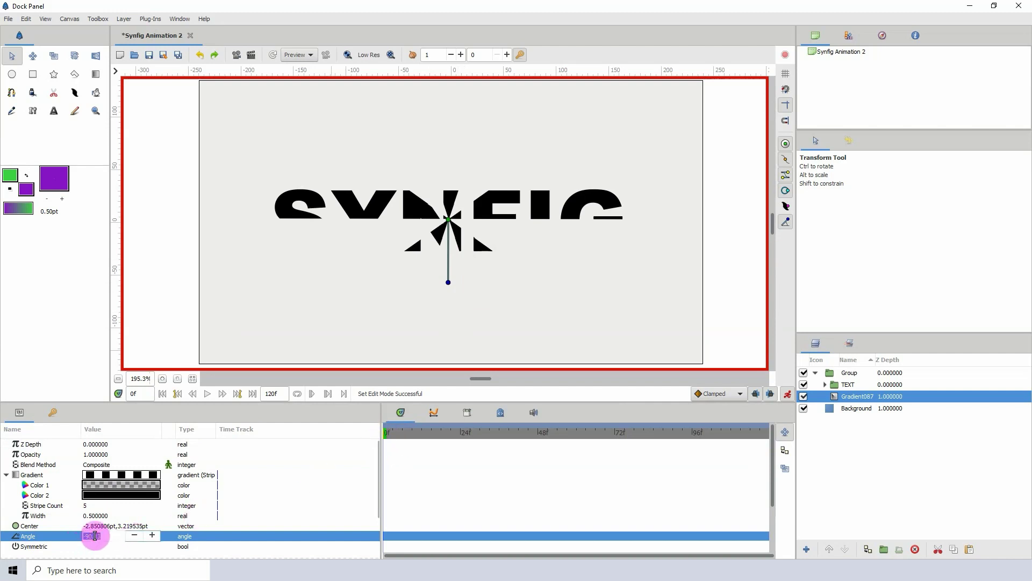
{"action": "type", "text": "0"}
{"action": "key", "text": "Return"}
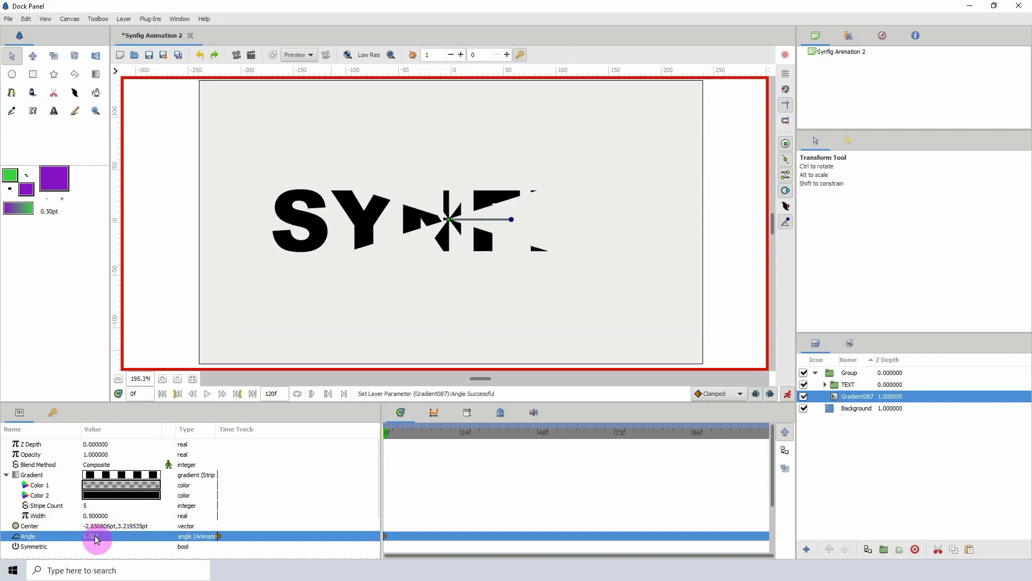
Step: Set the gradient layer's Angle to 180° at frame 48
{"action": "left_click", "coordinate": [539, 436]}
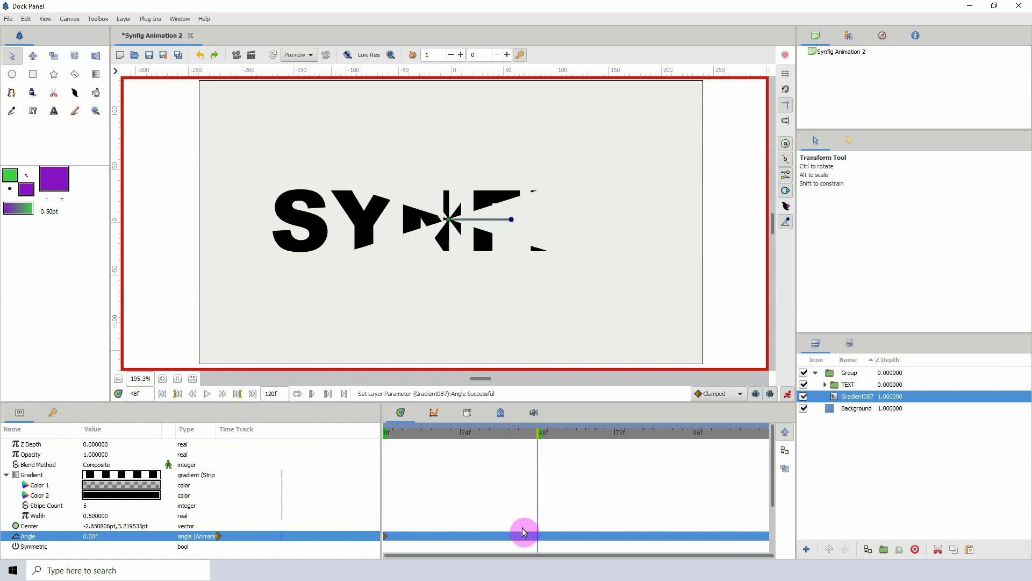
{"action": "left_click", "coordinate": [92, 536]}
{"action": "type", "text": "180"}
{"action": "key", "text": "Return"}
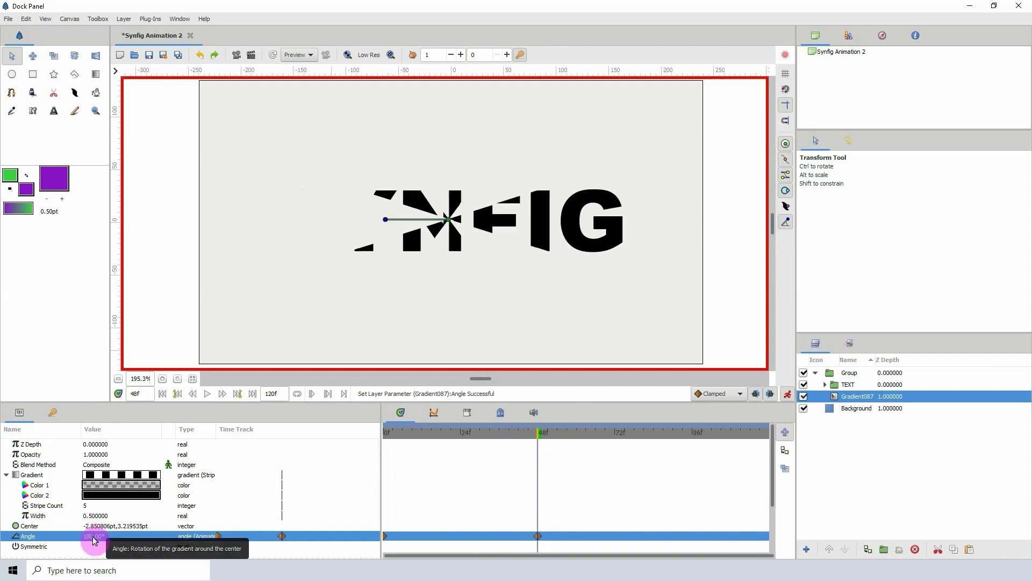
Step: Preview the gradient's rotation with the TEXT group hidden, and again with the group re-enabled
{"action": "left_click_drag", "start_coordinate": [606, 440], "coordinate": [306, 427]}
{"action": "left_click", "coordinate": [803, 385]}
{"action": "key", "text": "space"}
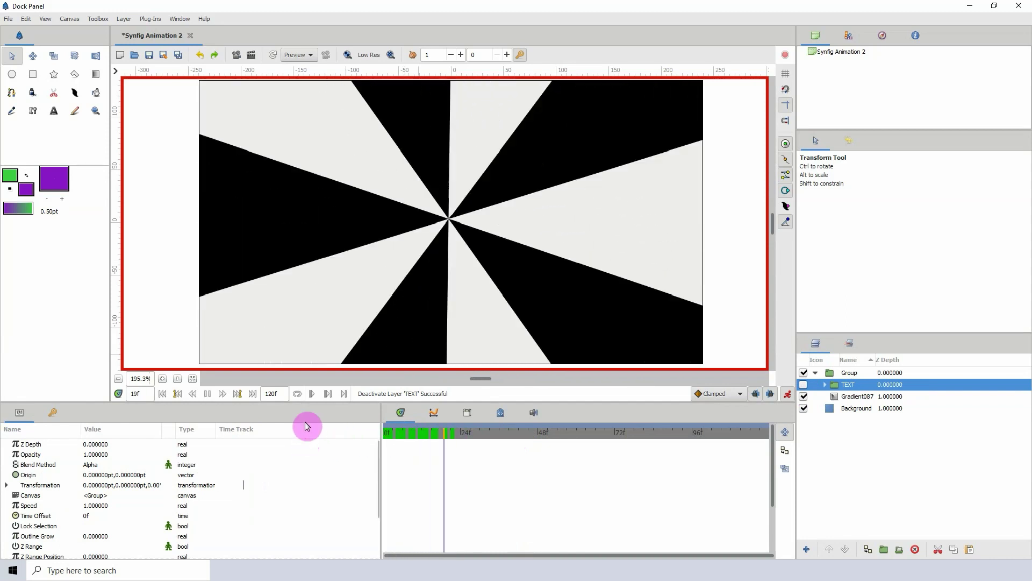
{"action": "key", "text": "space"}
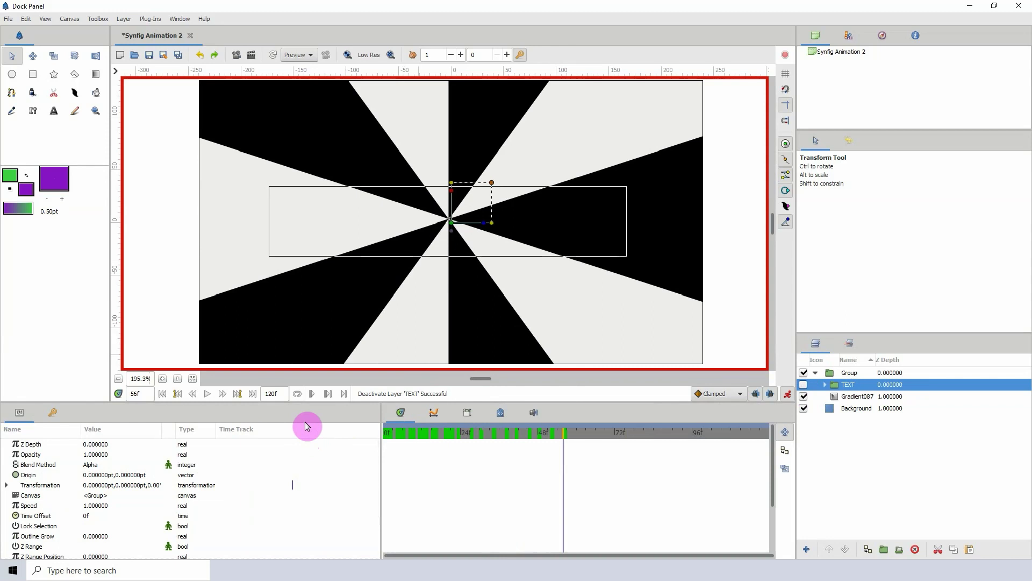
{"action": "left_click", "coordinate": [406, 433]}
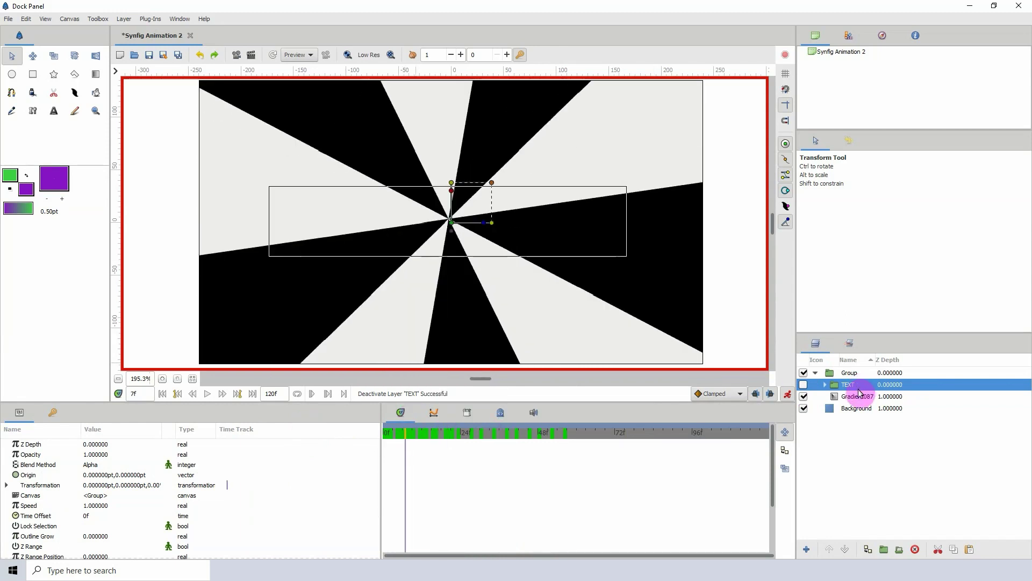
{"action": "left_click", "coordinate": [396, 433]}
{"action": "key", "text": "space"}
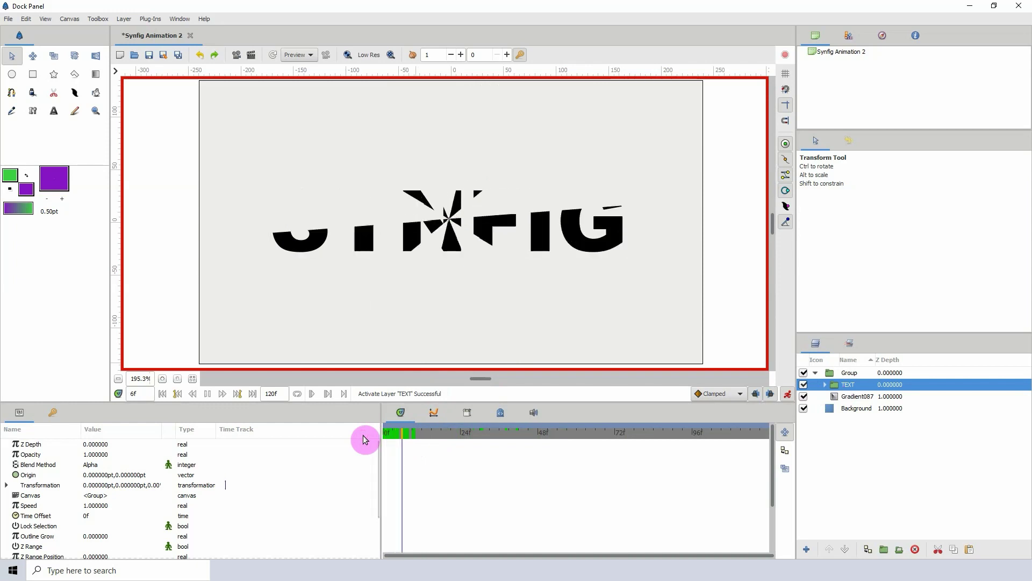
{"action": "key", "text": "space"}
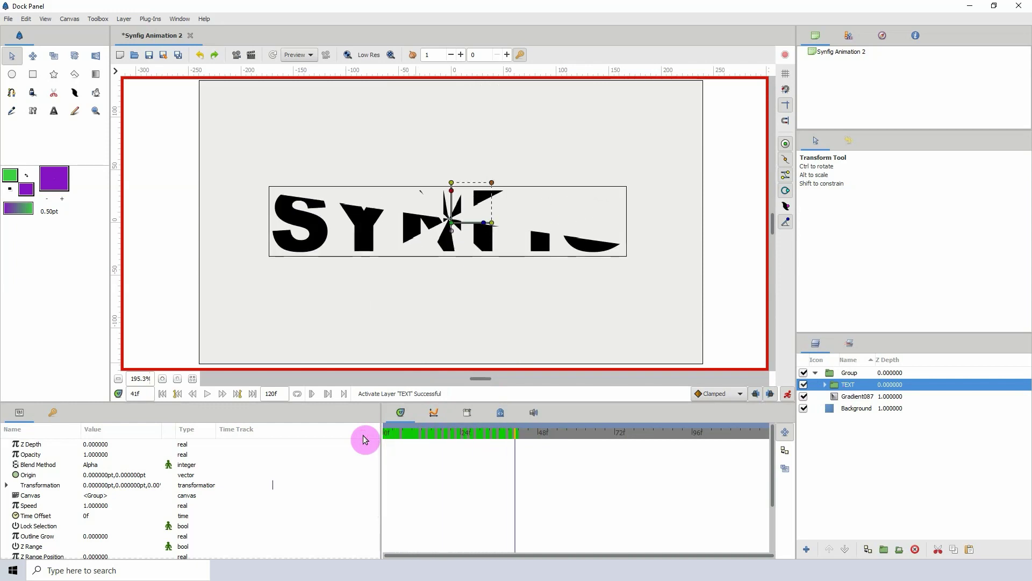
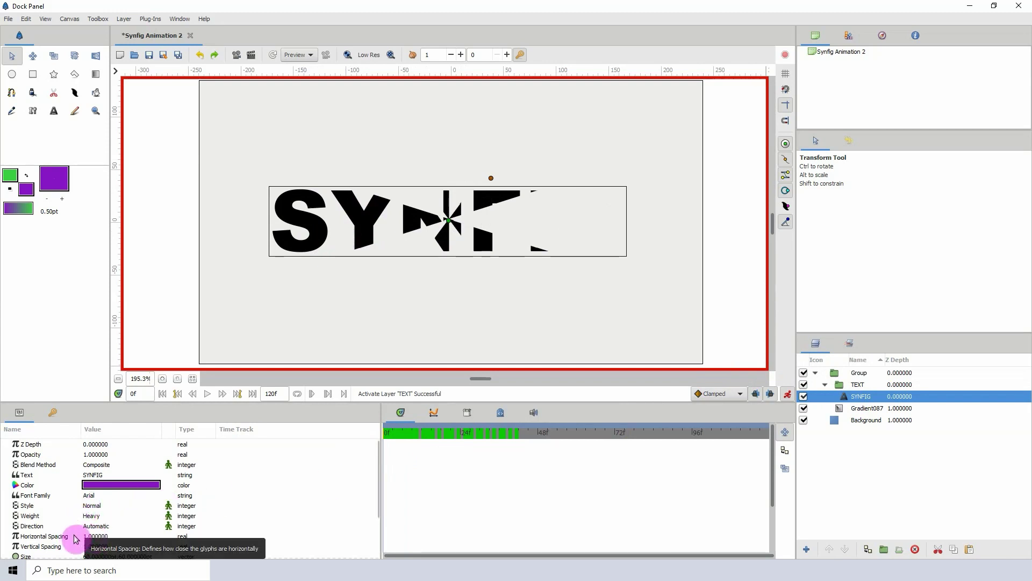
Step: Set the SYNFIG text layer's Horizontal Spacing to 0 at frame 0
{"action": "left_click", "coordinate": [33, 537]}
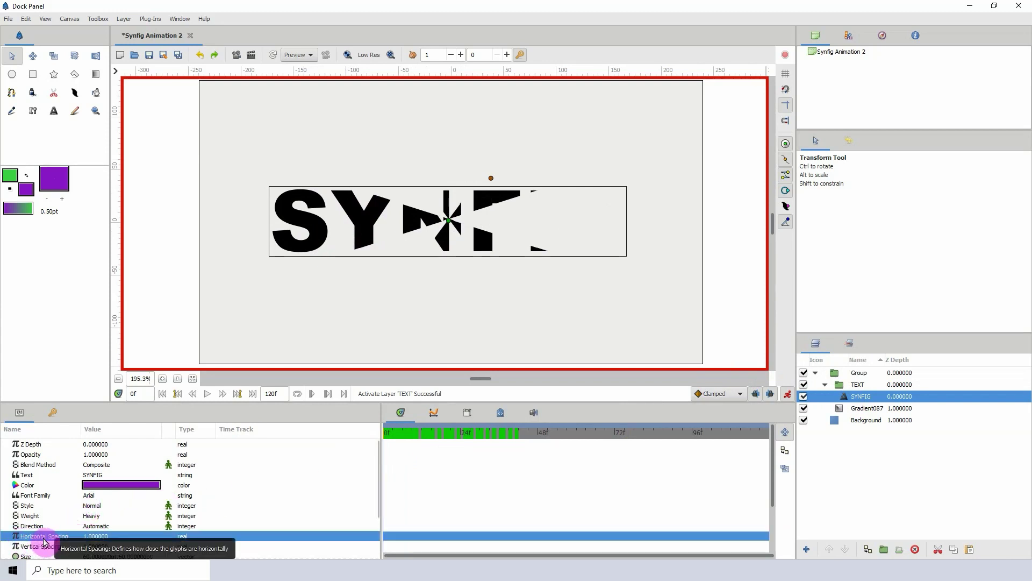
{"action": "left_click", "coordinate": [96, 536]}
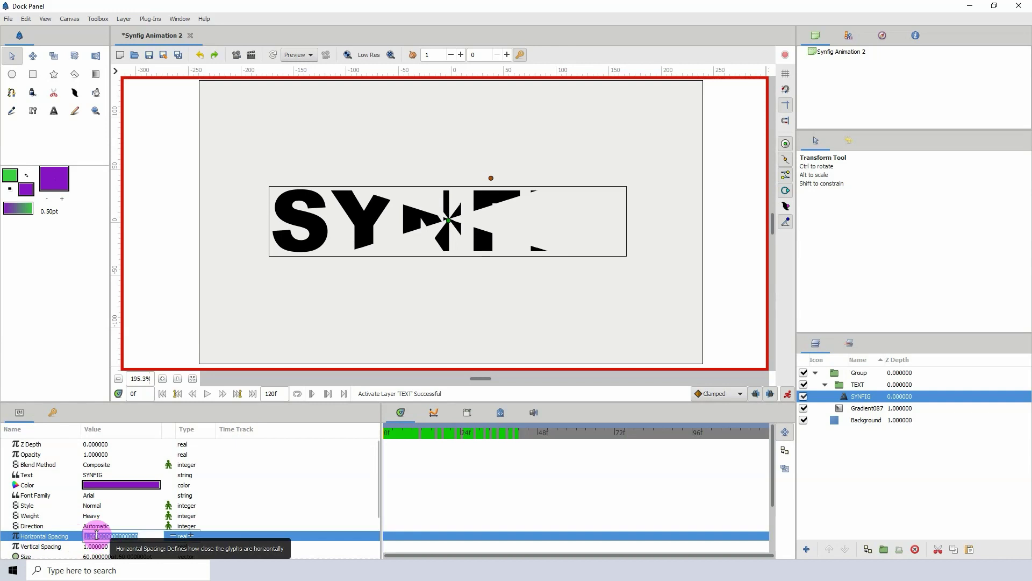
{"action": "type", "text": "0"}
{"action": "key", "text": "Return"}
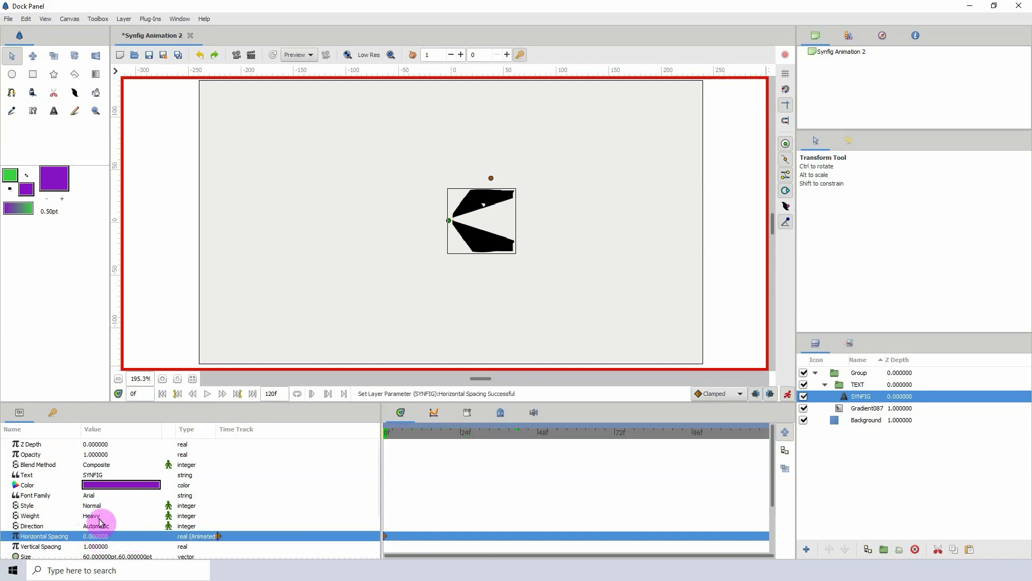
Step: Set the SYNFIG text layer's Horizontal Spacing to 1 at frame 48
{"action": "left_click", "coordinate": [390, 434]}
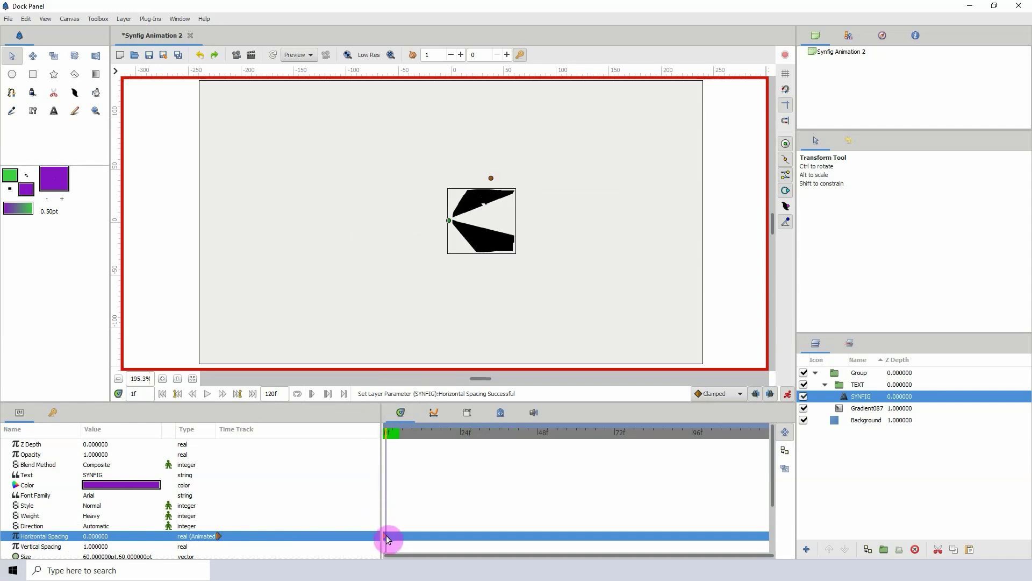
{"action": "left_click_drag", "start_coordinate": [386, 433], "coordinate": [539, 448]}
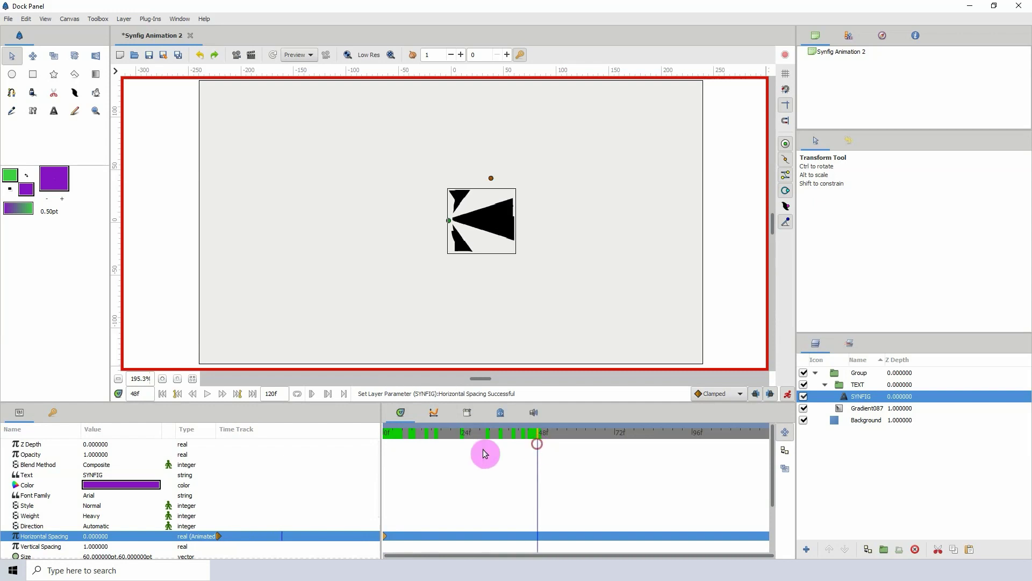
{"action": "left_click", "coordinate": [90, 537]}
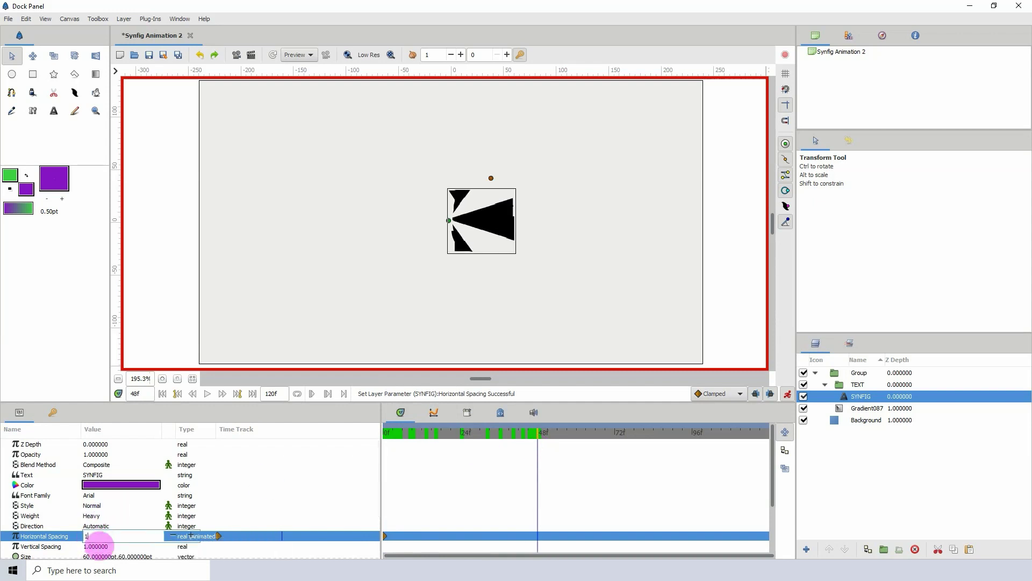
{"action": "key", "text": "Return"}
Step: Play the animation from frame 0 to review the text spreading, and return to the first frame
{"action": "left_click_drag", "start_coordinate": [538, 442], "coordinate": [347, 450]}
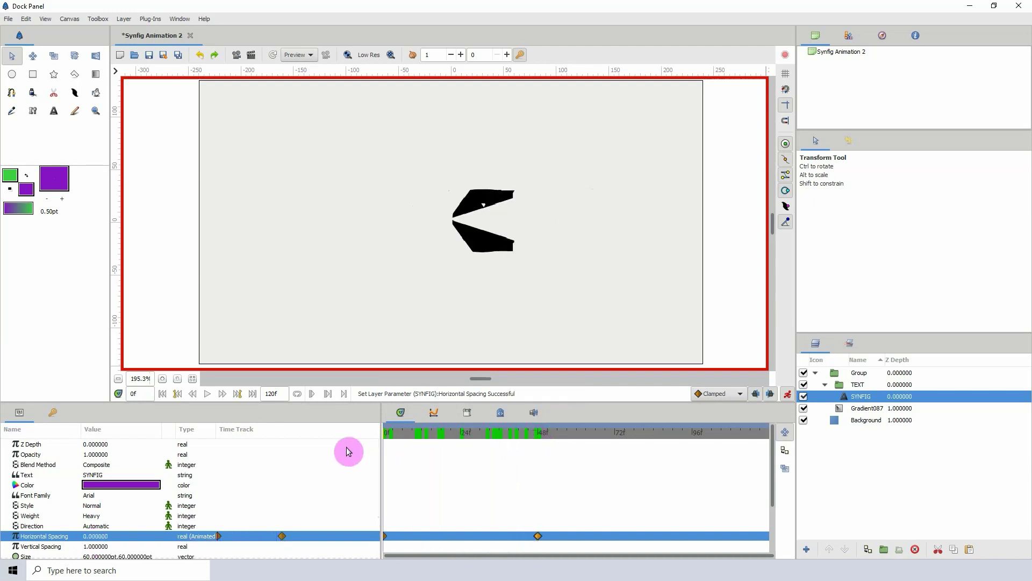
{"action": "left_click_drag", "start_coordinate": [416, 444], "coordinate": [318, 451]}
{"action": "key", "text": "space"}
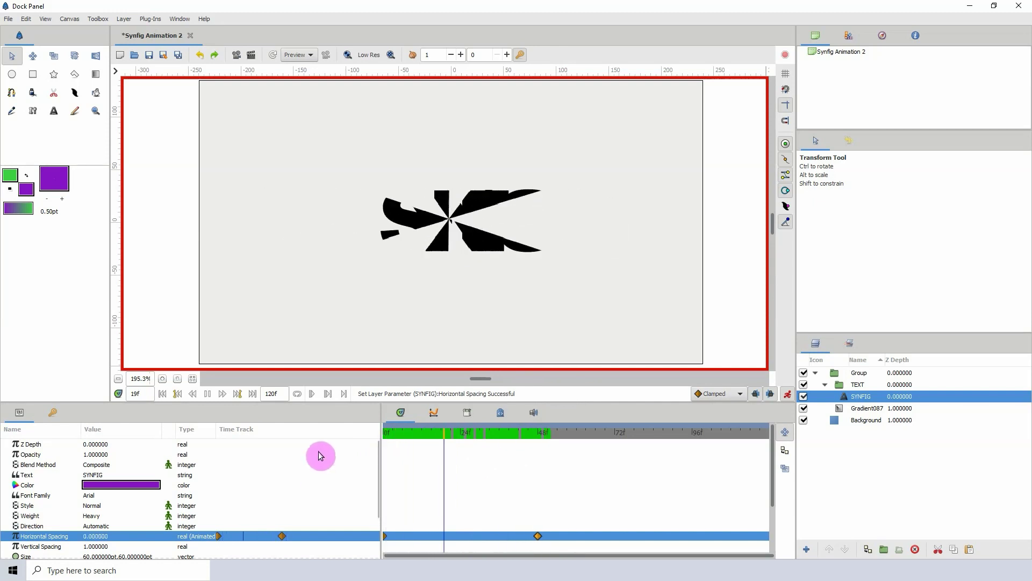
{"action": "key", "text": "space"}
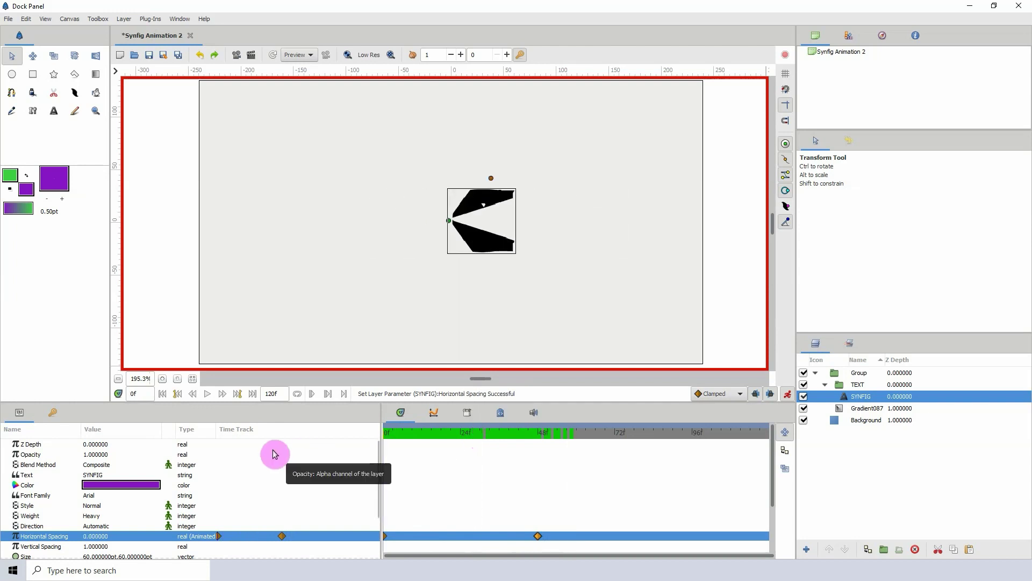
{"action": "key", "text": "space"}
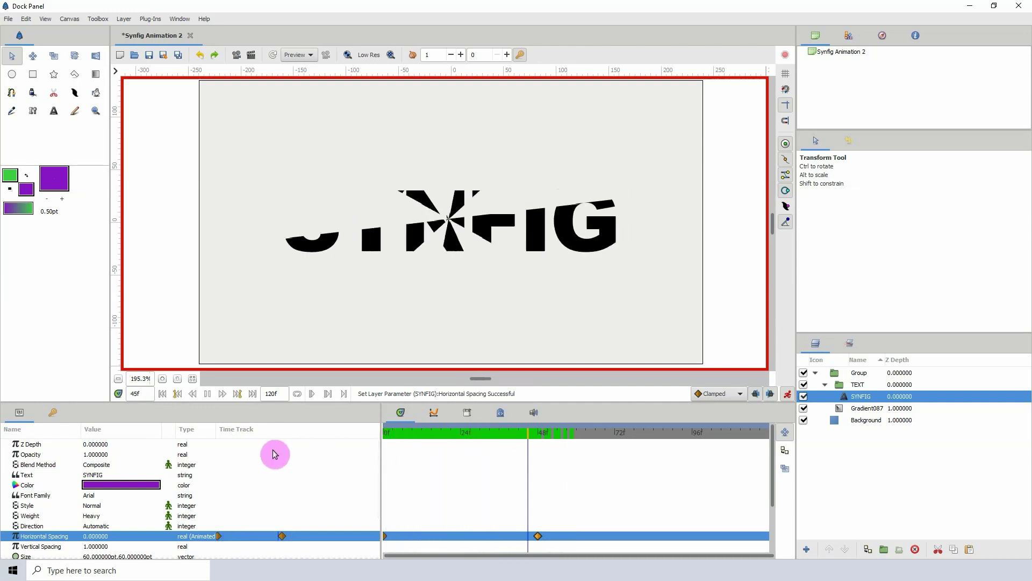
{"action": "key", "text": "space"}
{"action": "left_click_drag", "start_coordinate": [531, 438], "coordinate": [385, 450]}
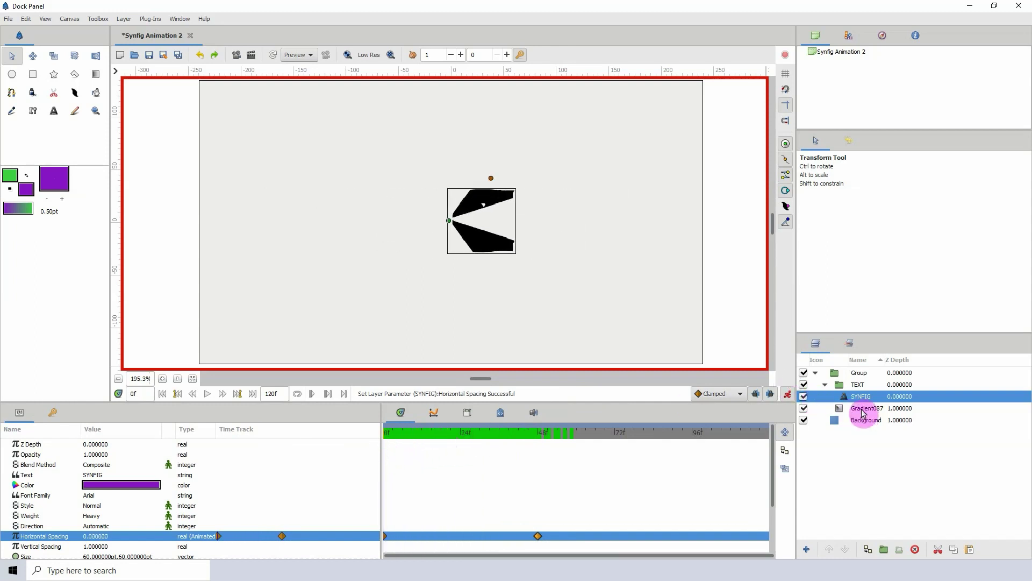
Step: Set the gradient layer's Opacity to 0 at frame 1
{"action": "left_click", "coordinate": [863, 412]}
{"action": "left_click", "coordinate": [393, 435]}
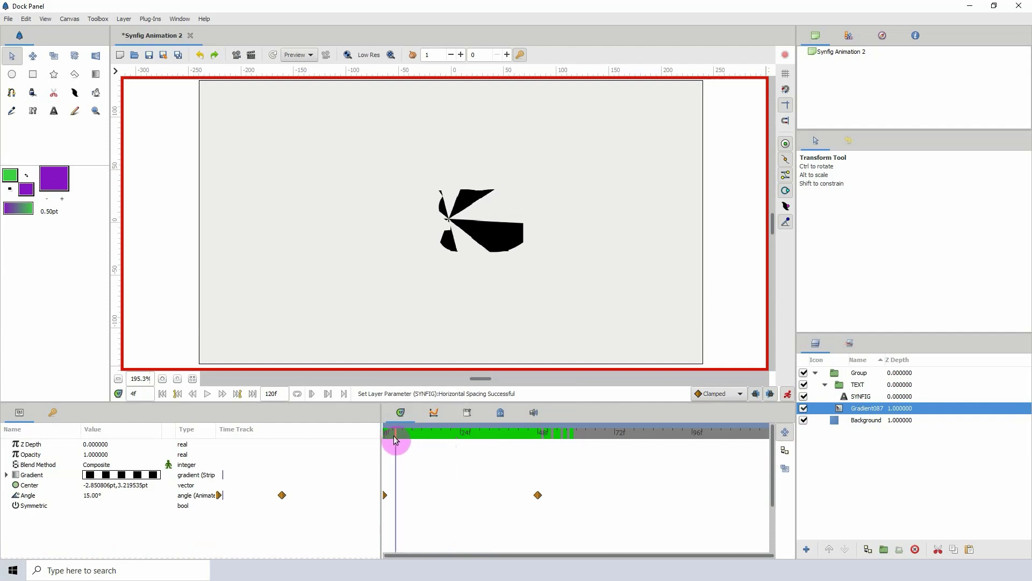
{"action": "left_click_drag", "start_coordinate": [394, 435], "coordinate": [387, 437]}
{"action": "left_click", "coordinate": [90, 453]}
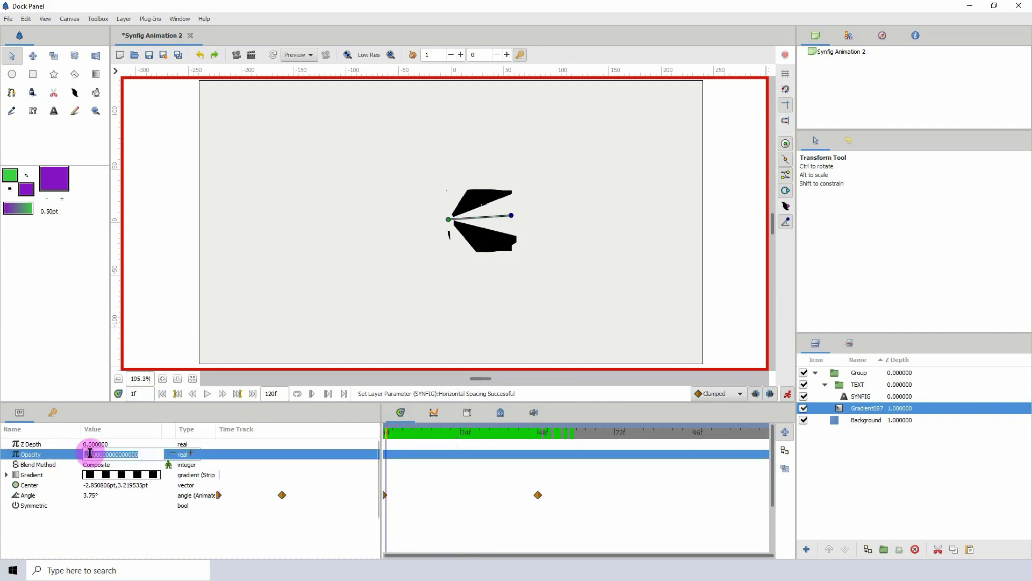
{"action": "type", "text": "0"}
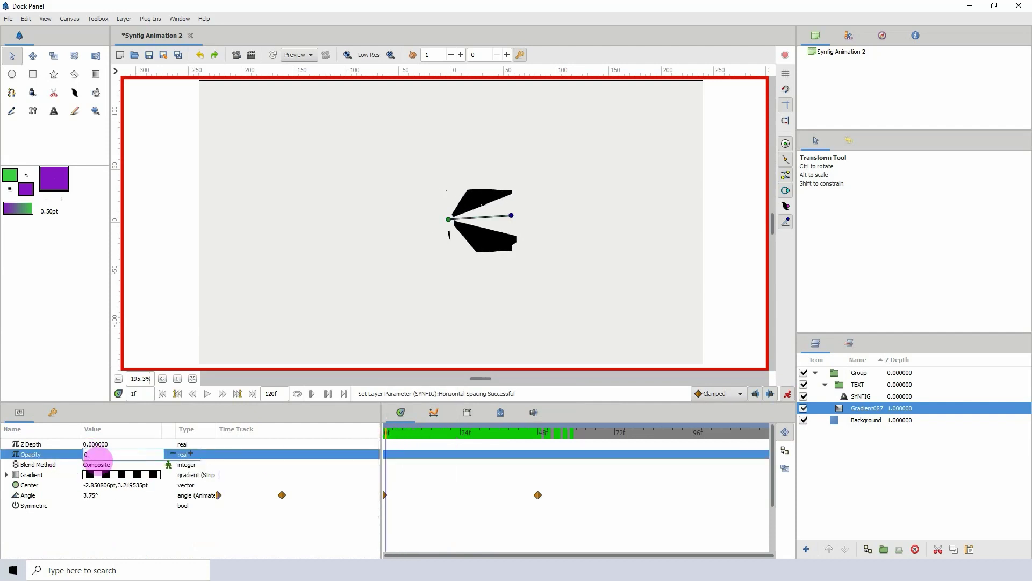
{"action": "key", "text": "Return"}
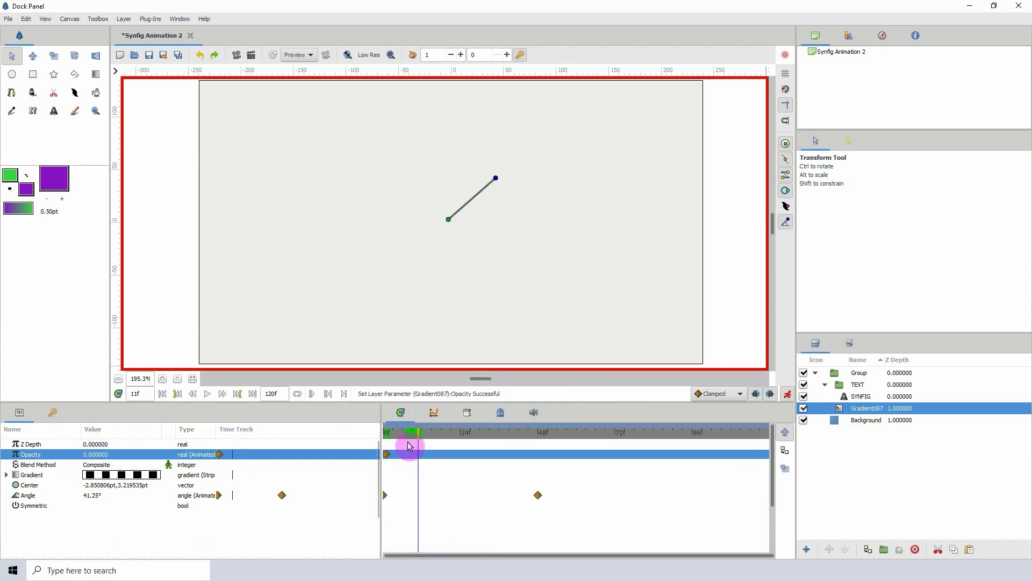
Step: Set the gradient layer's Opacity to 1 at frame 10
{"action": "left_click", "coordinate": [411, 433]}
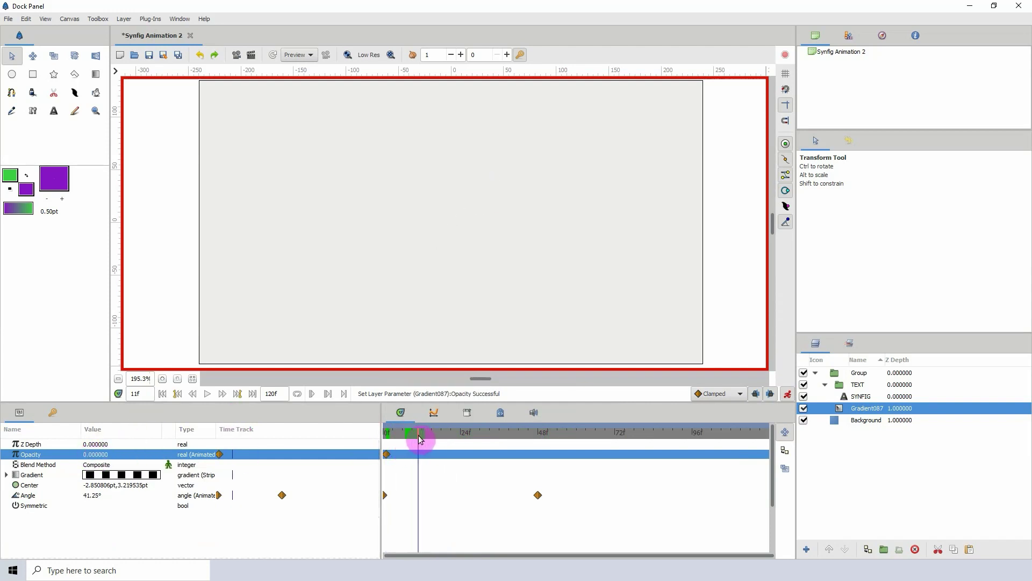
{"action": "left_click", "coordinate": [415, 434]}
{"action": "left_click", "coordinate": [86, 453]}
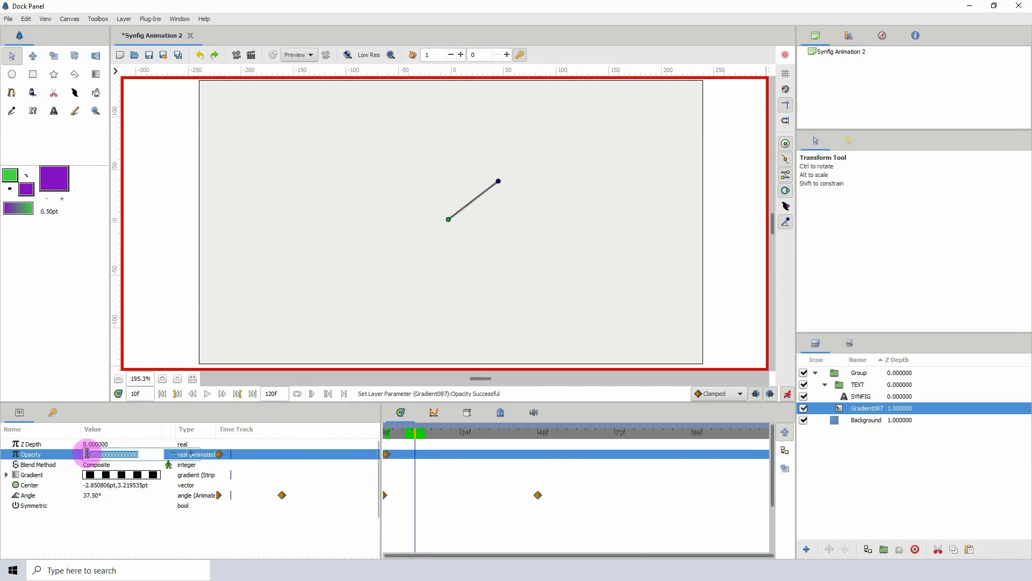
{"action": "type", "text": "1"}
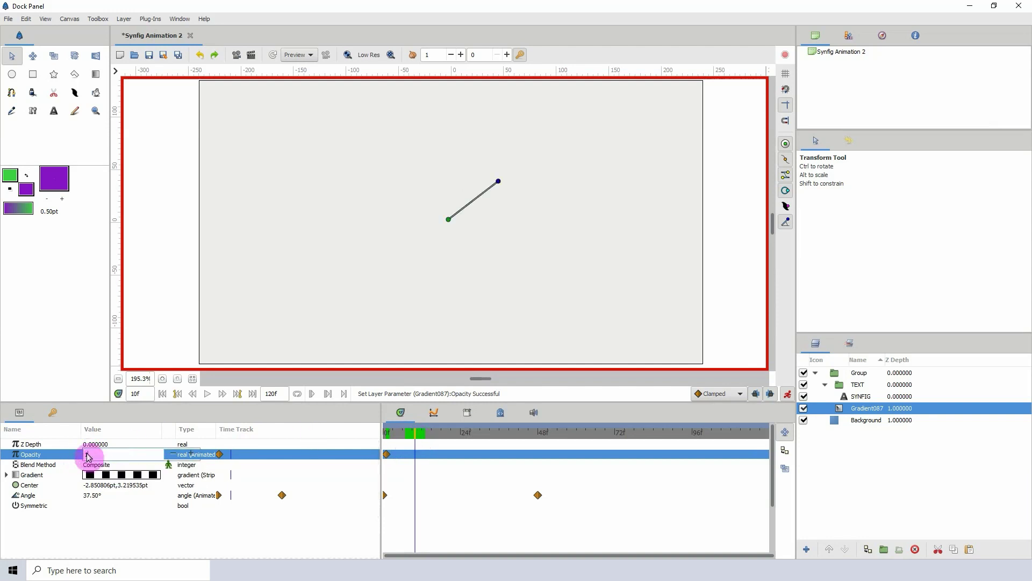
{"action": "key", "text": "Return"}
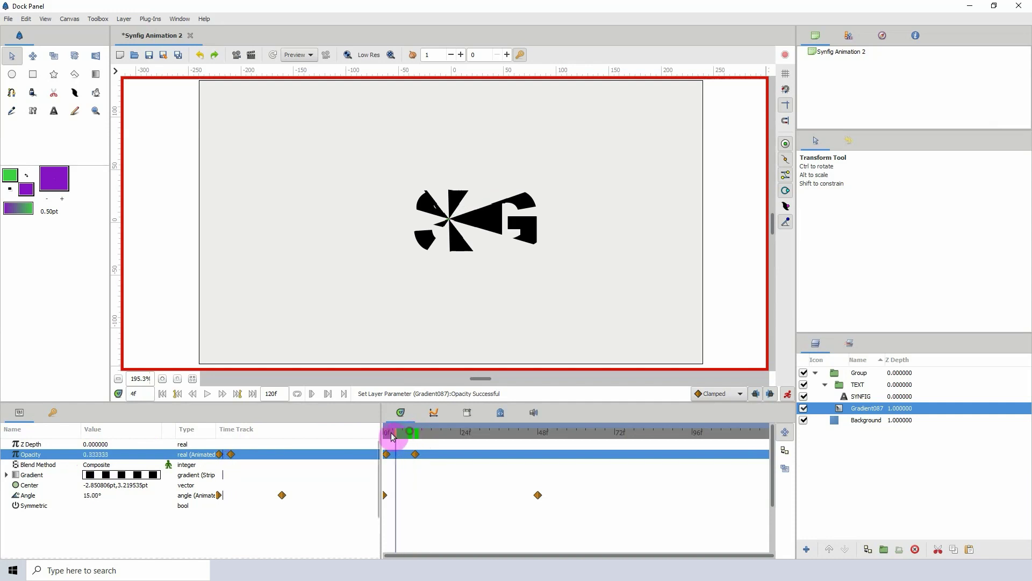
Step: Play the animation from the start and scrub back through the frames to review the opacity fade-in
{"action": "left_click_drag", "start_coordinate": [392, 436], "coordinate": [385, 435]}
{"action": "key", "text": "space"}
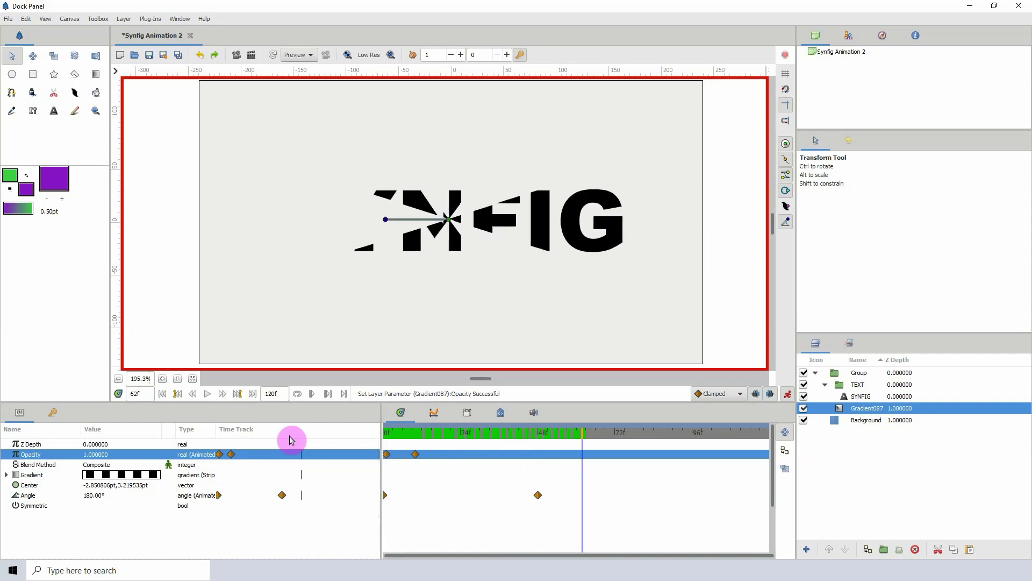
{"action": "left_click_drag", "start_coordinate": [538, 434], "coordinate": [502, 444]}
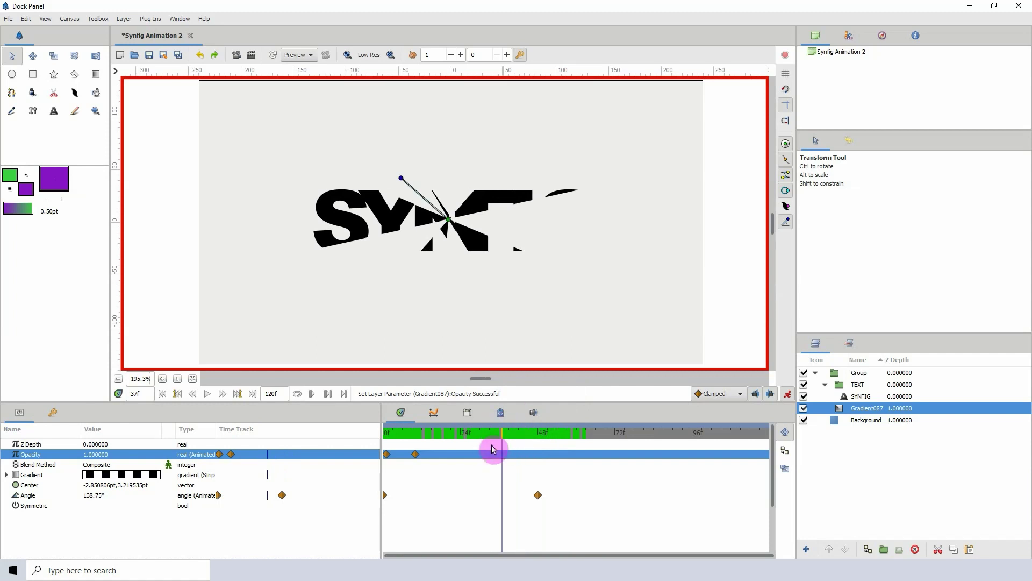
Step: Expand the gradient layer's Gradient parameter and set its stripe Width to 0 at frame 37
{"action": "left_click", "coordinate": [15, 476]}
{"action": "left_click", "coordinate": [5, 475]}
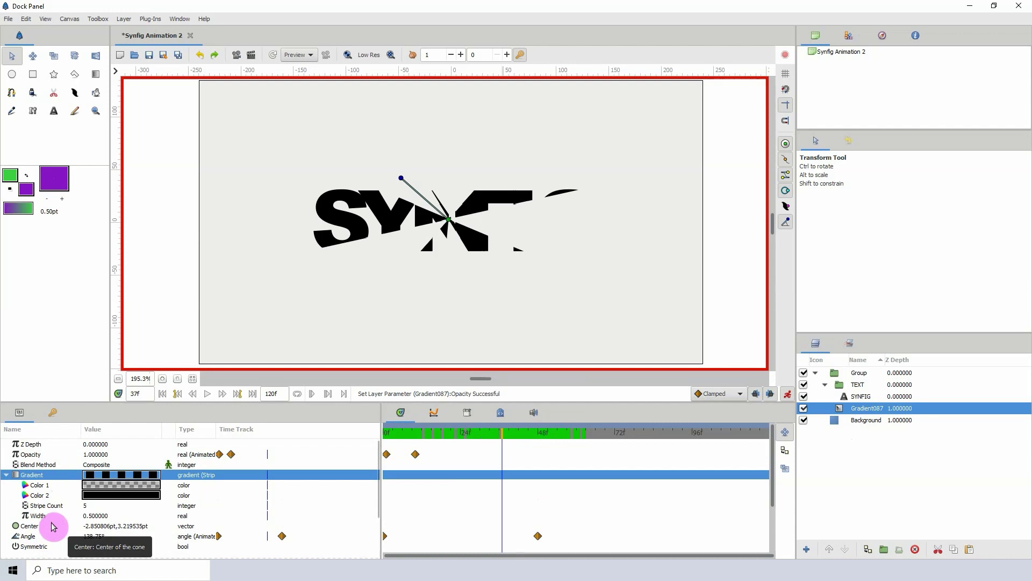
{"action": "triple_click", "coordinate": [89, 517]}
{"action": "type", "text": "0"}
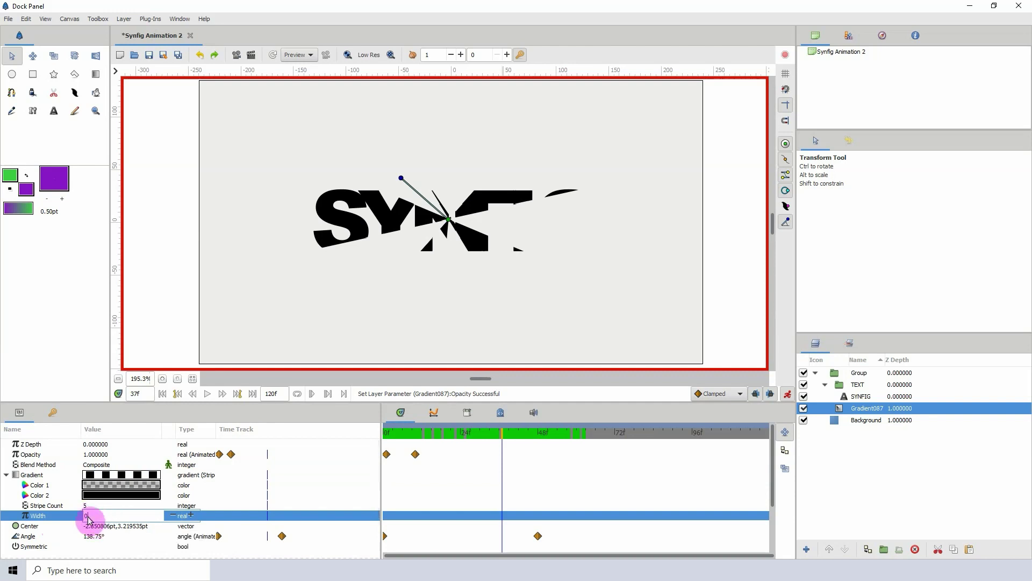
{"action": "key", "text": "Return"}
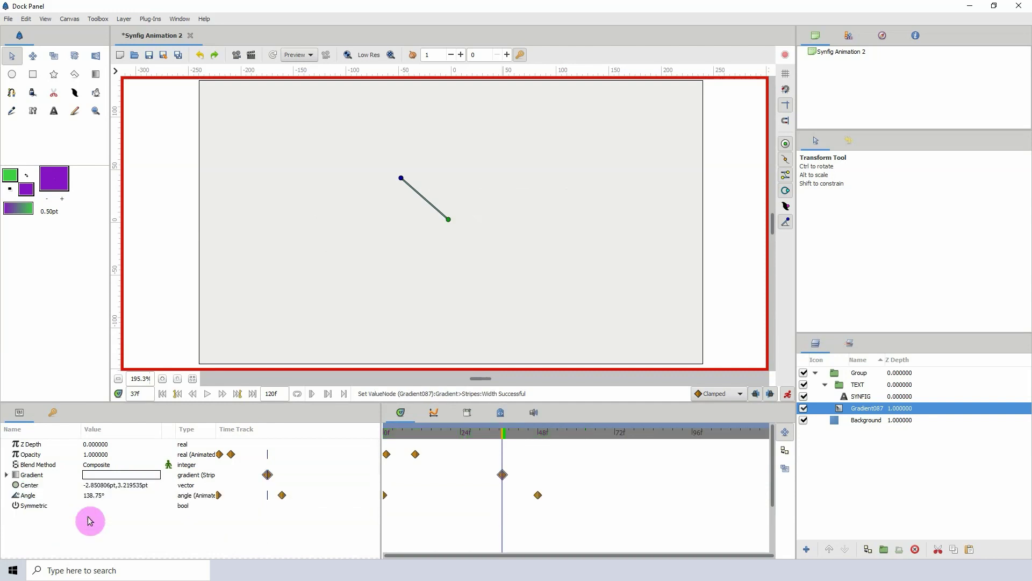
Step: Set the gradient's stripe Width to 0.5 at frame 37 and shift that waypoint earlier to frame 34
{"action": "left_click", "coordinate": [7, 474]}
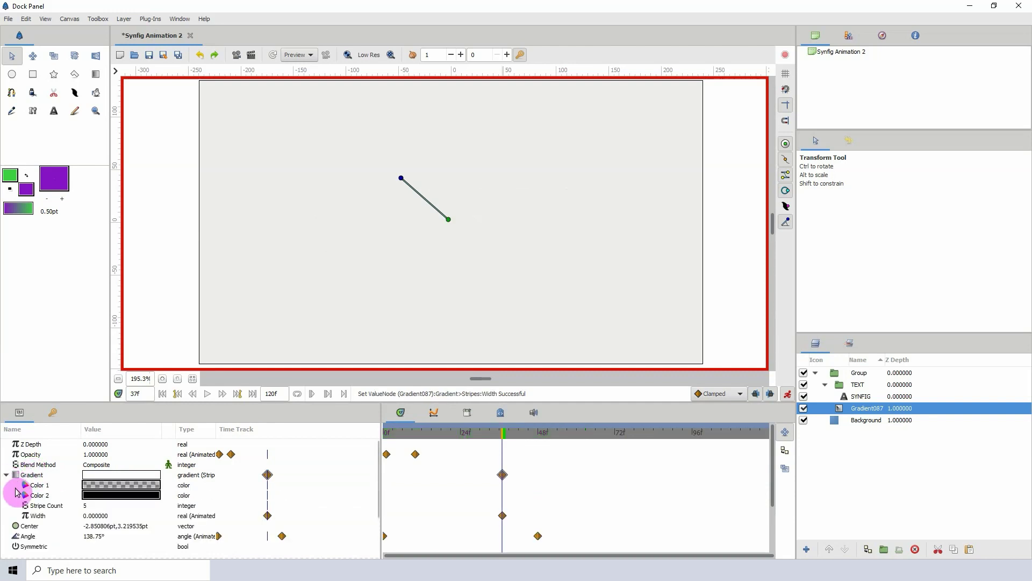
{"action": "left_click", "coordinate": [29, 516]}
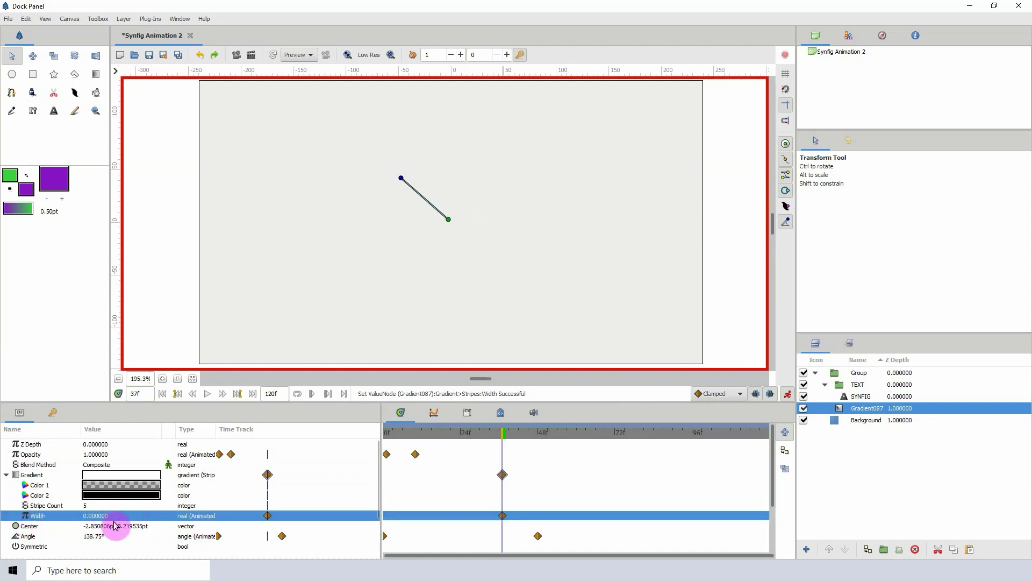
{"action": "left_click", "coordinate": [98, 516]}
{"action": "type", "text": "0."}
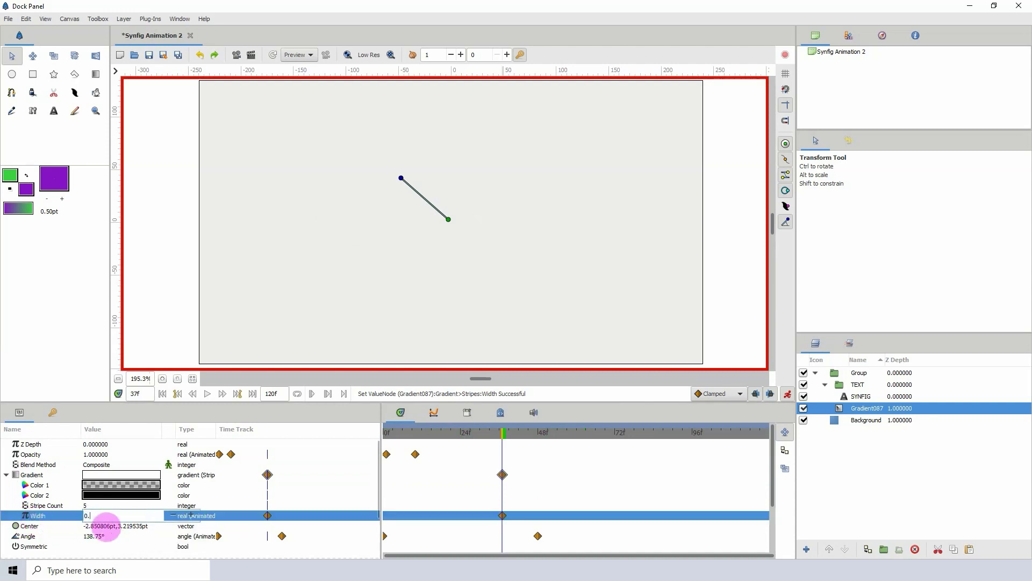
{"action": "type", "text": "5"}
{"action": "key", "text": "Return"}
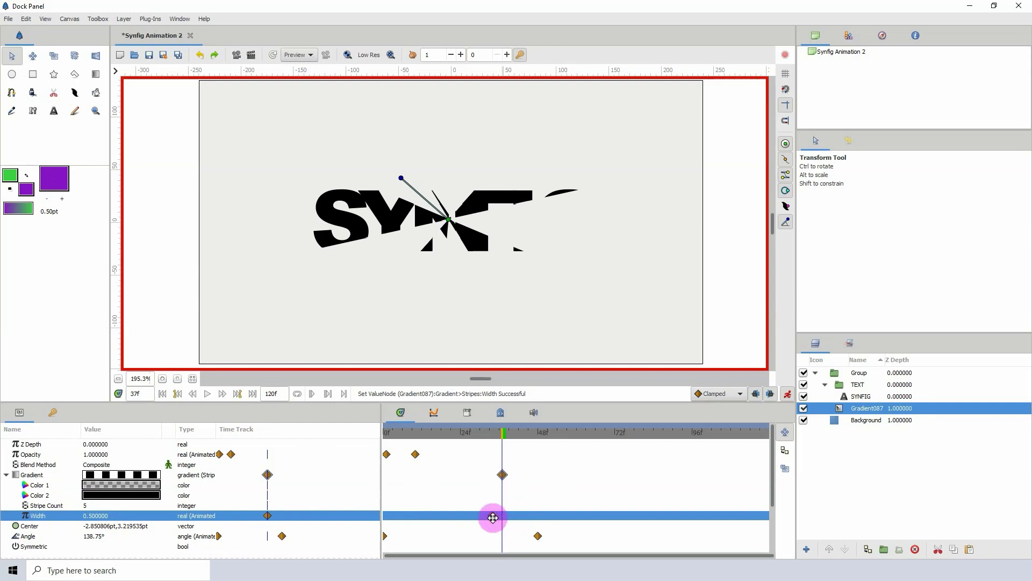
{"action": "left_click_drag", "start_coordinate": [493, 517], "coordinate": [493, 515]}
Step: Set the gradient's stripe Width to 1 at frame 48
{"action": "left_click_drag", "start_coordinate": [515, 432], "coordinate": [540, 442]}
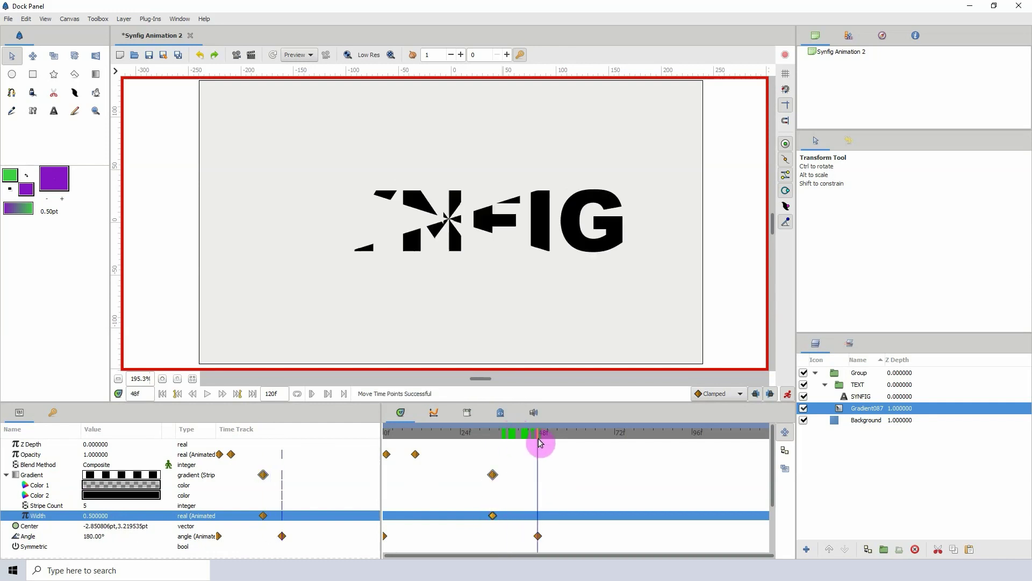
{"action": "left_click", "coordinate": [80, 515]}
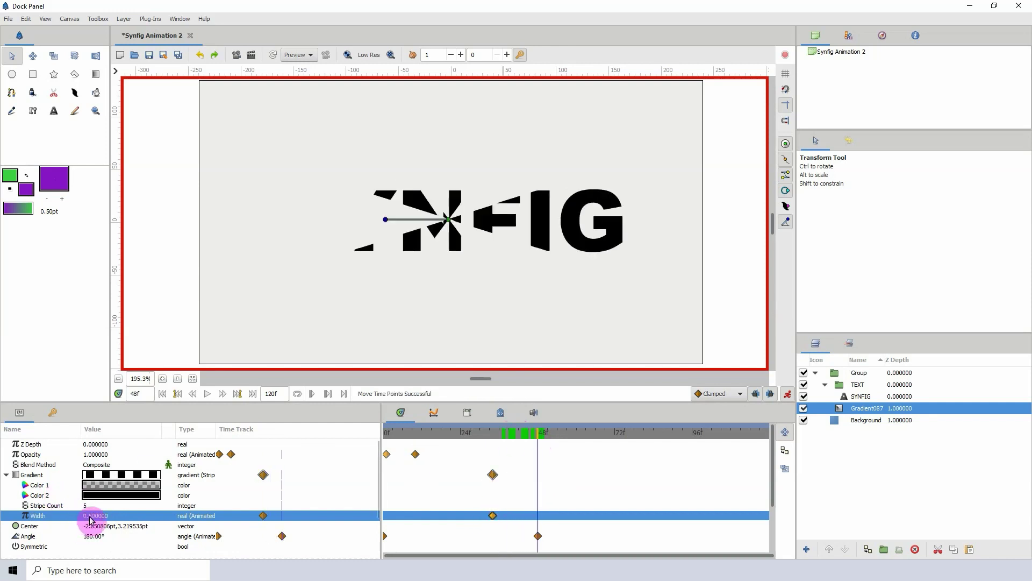
{"action": "left_click", "coordinate": [90, 516]}
{"action": "type", "text": "1"}
{"action": "key", "text": "Return"}
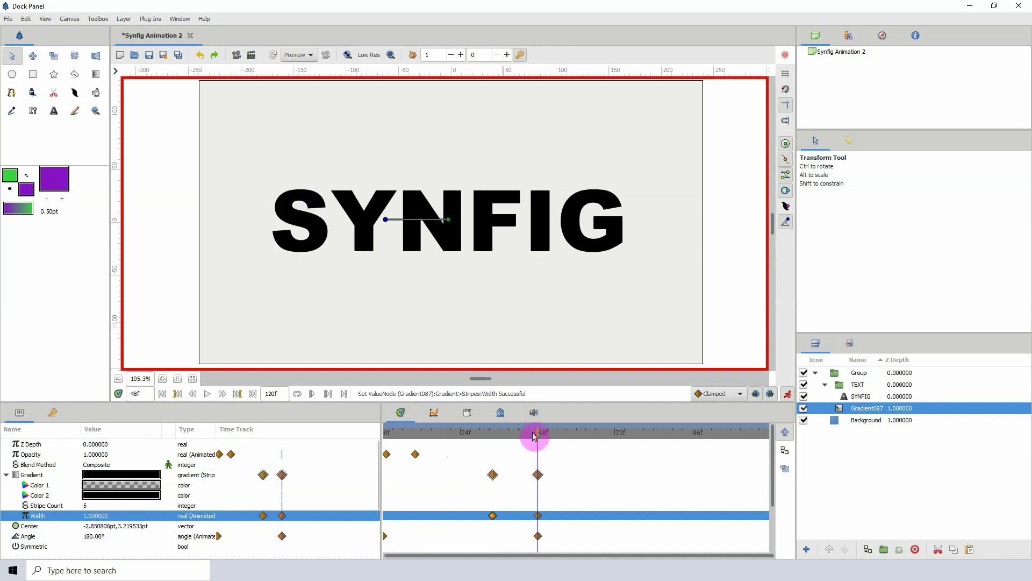
Step: Scrub through the frames and play the animation from the start to review the stripes widening into the full text
{"action": "mouse_move", "coordinate": [534, 436]}
{"action": "left_mouse_down"}
{"action": "mouse_move", "coordinate": [458, 442]}
{"action": "mouse_move", "coordinate": [544, 444]}
{"action": "mouse_move", "coordinate": [534, 444]}
{"action": "left_mouse_up"}
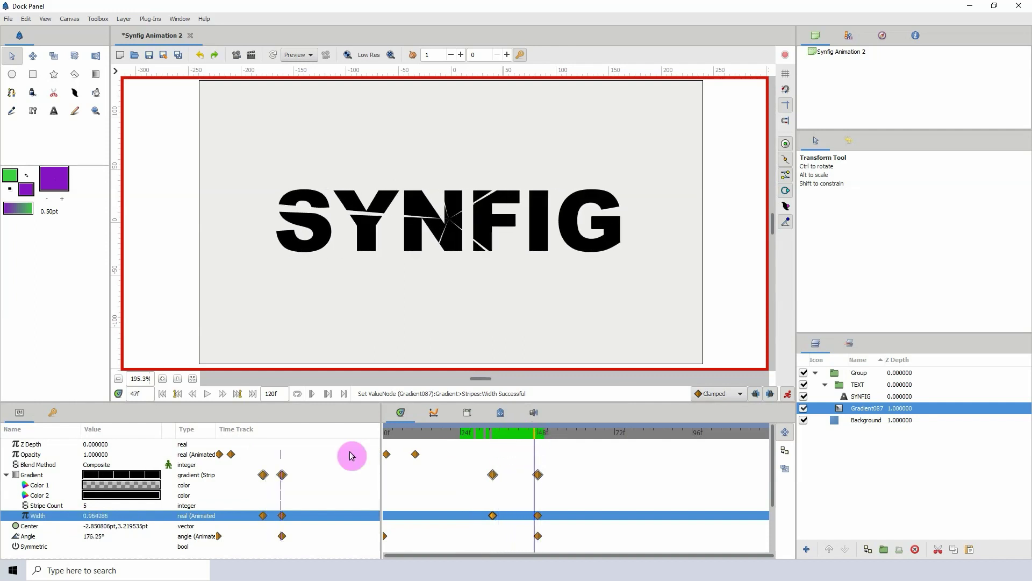
{"action": "key", "text": "space"}
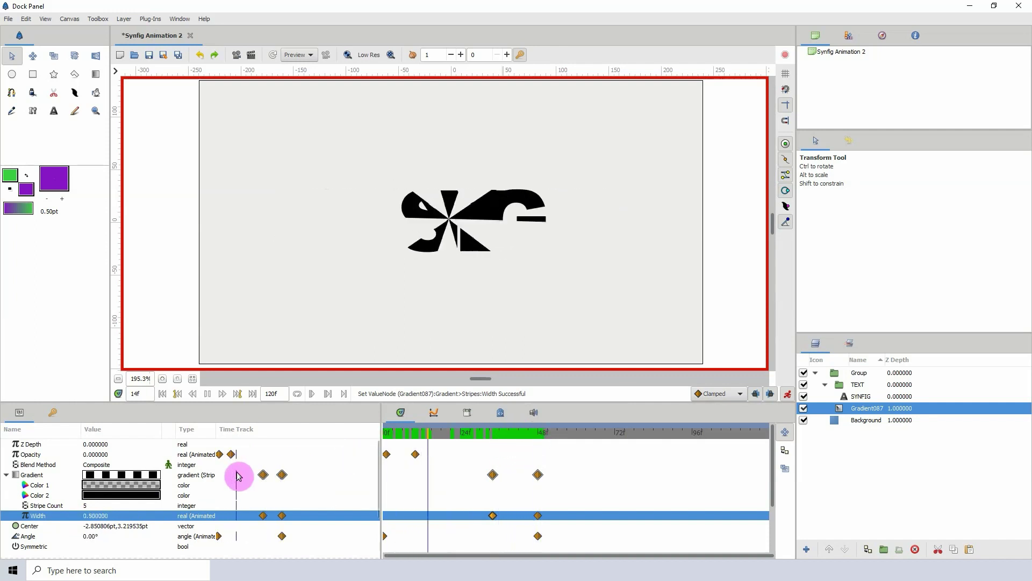
{"action": "key", "text": "space"}
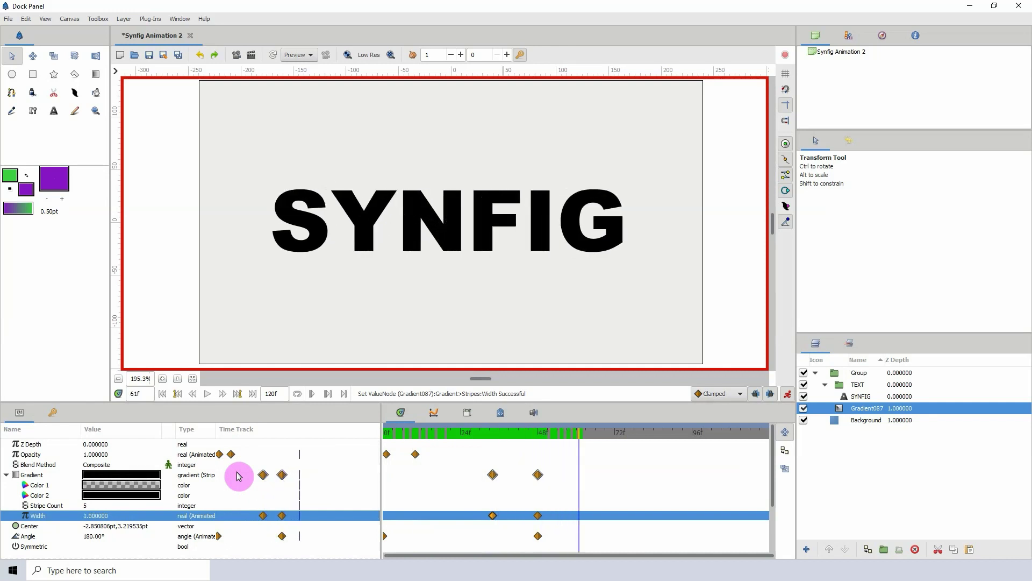
{"action": "left_click_drag", "start_coordinate": [426, 432], "coordinate": [364, 441]}
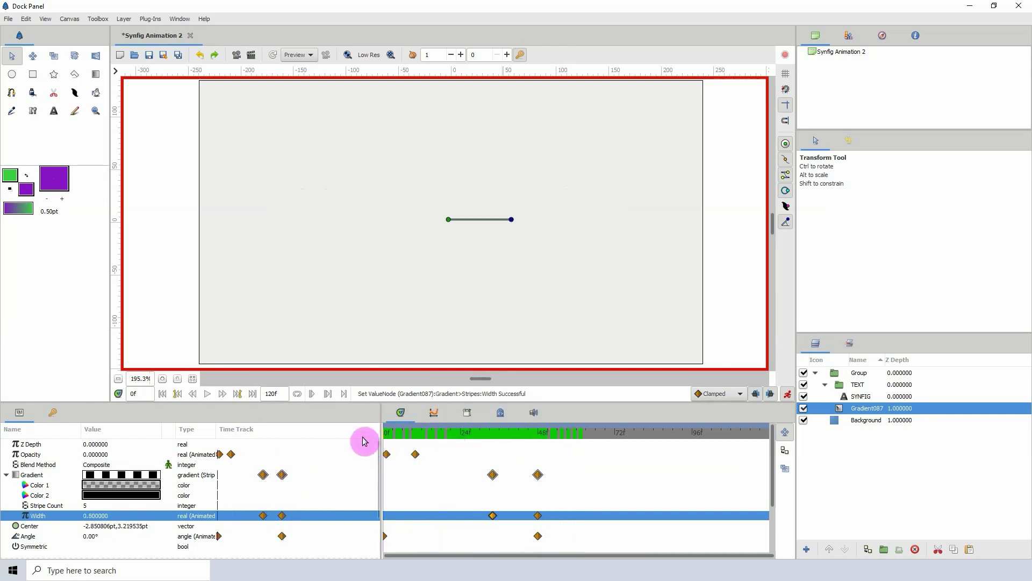
{"action": "key", "text": "space"}
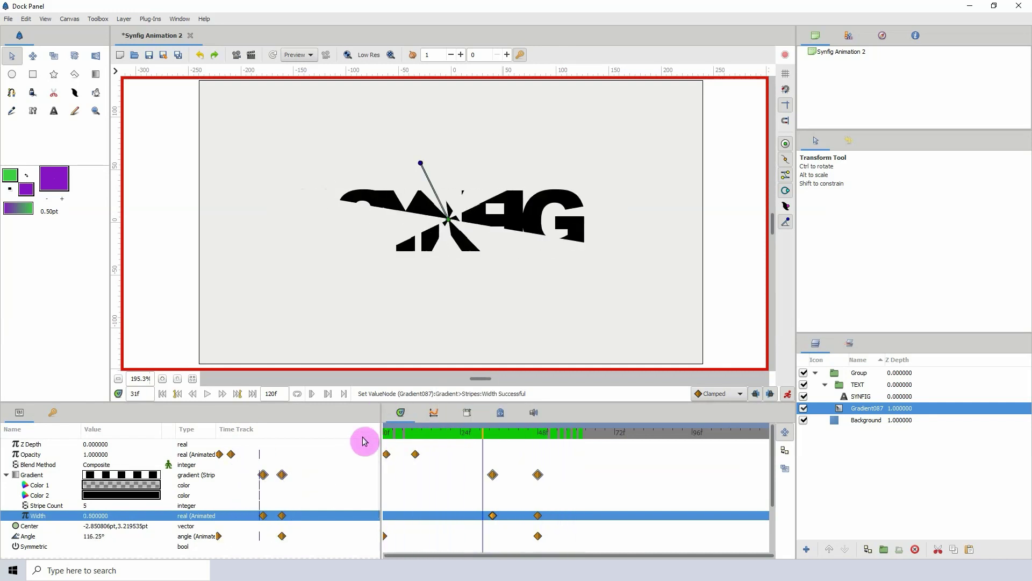
Step: Turn off animation mode, decline the offset for the animated Width, and set the gradient's Color 2 to magenta #D506DB
{"action": "left_click", "coordinate": [787, 394]}
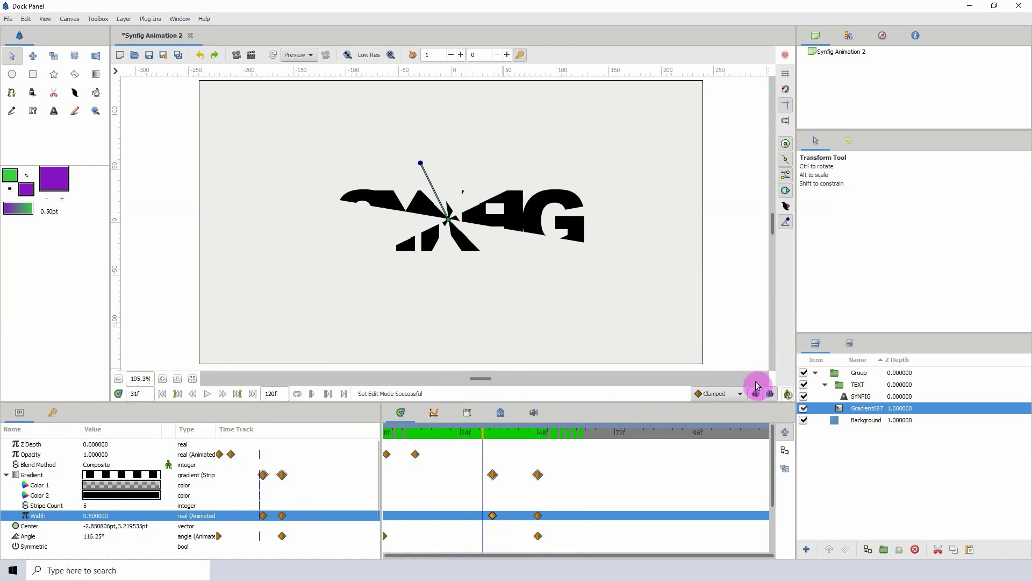
{"action": "left_click", "coordinate": [34, 478]}
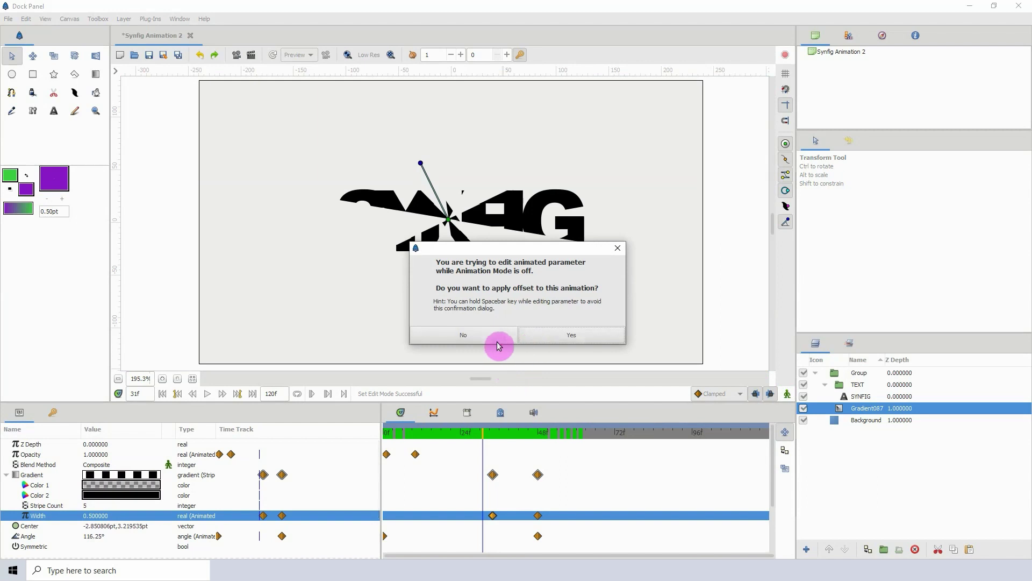
{"action": "left_click", "coordinate": [497, 341]}
{"action": "double_click", "coordinate": [113, 495]}
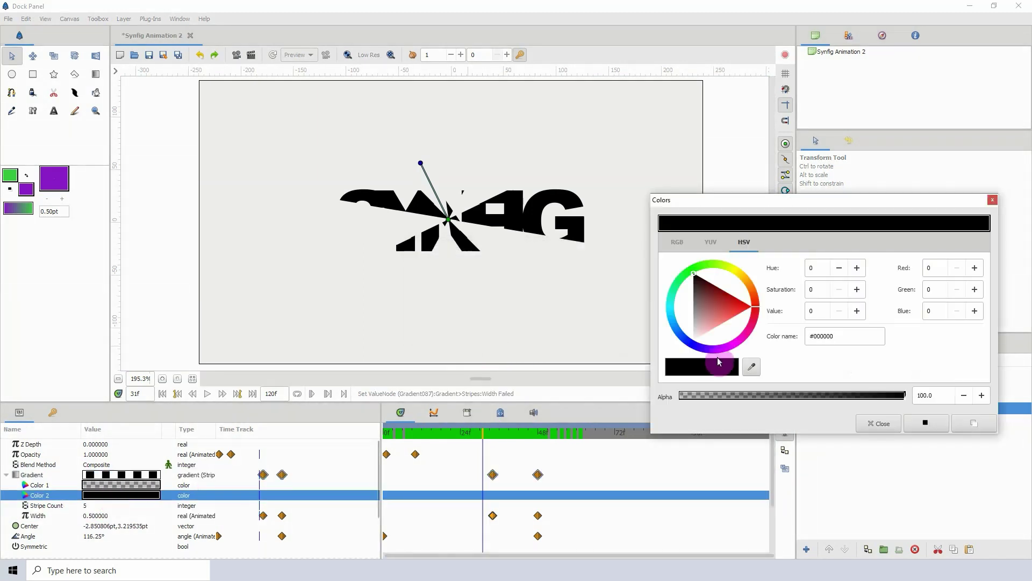
{"action": "left_click_drag", "start_coordinate": [727, 349], "coordinate": [724, 323]}
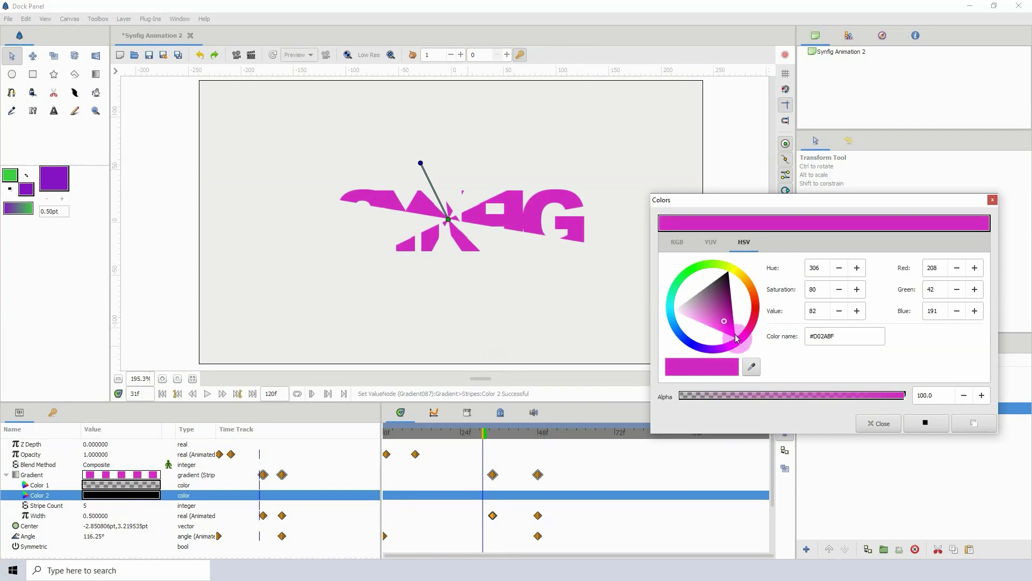
{"action": "left_click", "coordinate": [735, 347]}
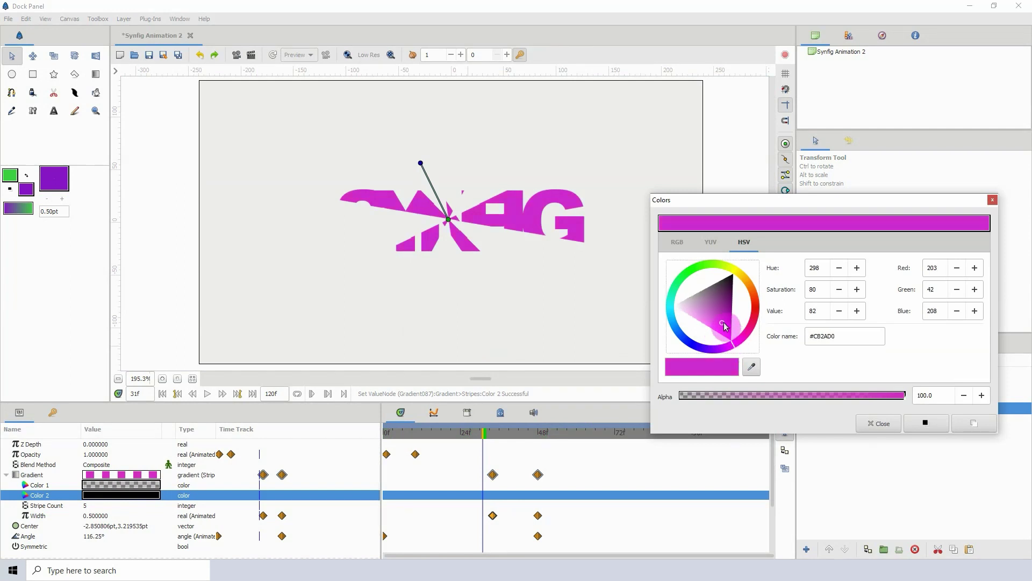
{"action": "left_click_drag", "start_coordinate": [724, 323], "coordinate": [731, 330]}
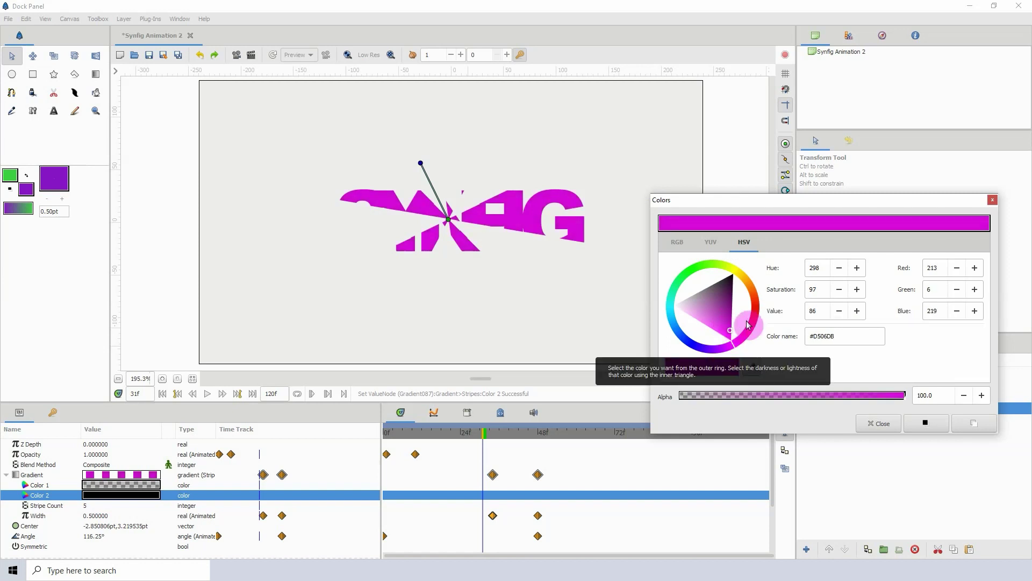
{"action": "left_click", "coordinate": [992, 200]}
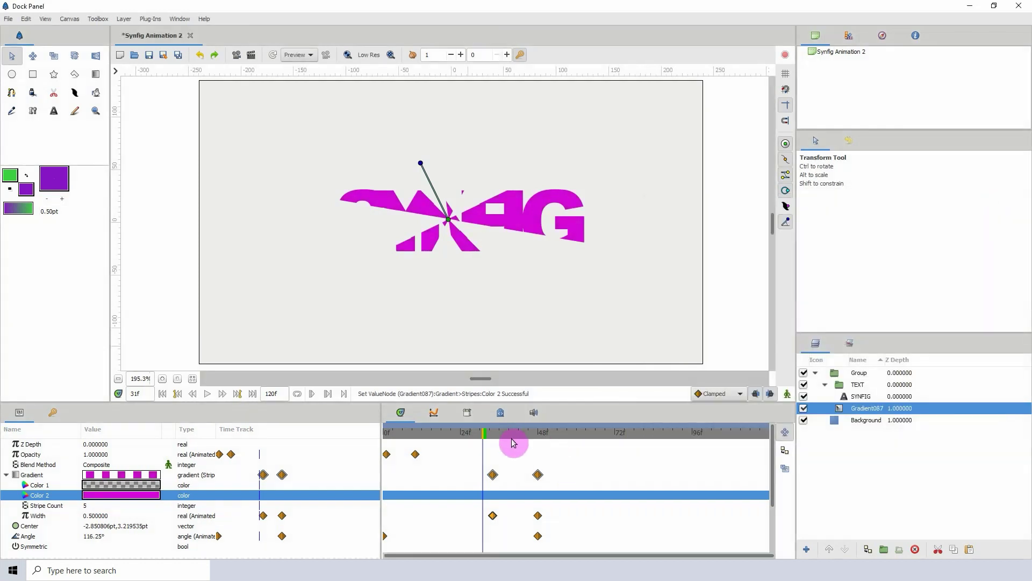
Step: Play the recolored text animation repeatedly from frame 0 and check the frame around 38
{"action": "key", "text": "space"}
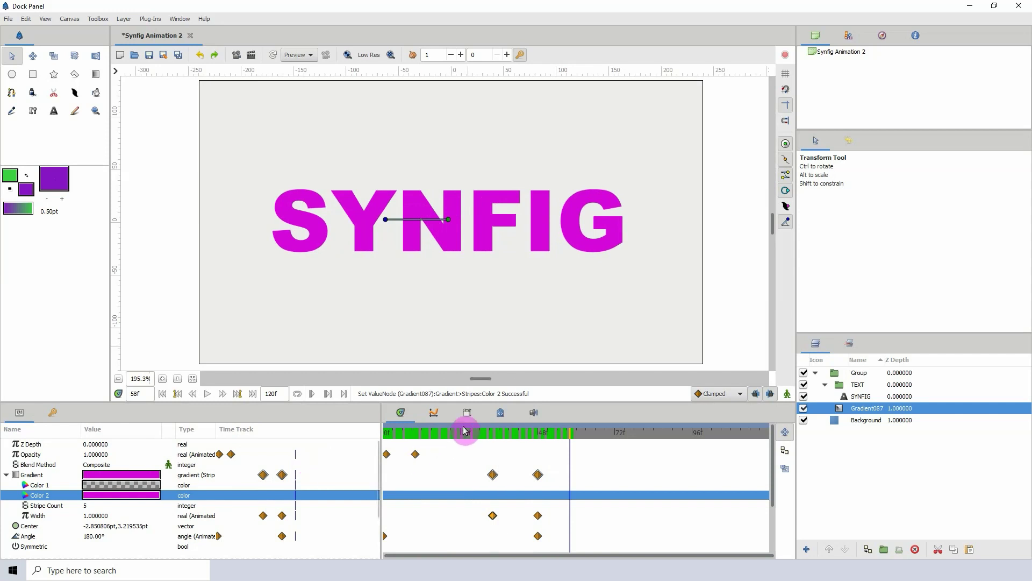
{"action": "left_click_drag", "start_coordinate": [461, 428], "coordinate": [325, 446]}
{"action": "key", "text": "space"}
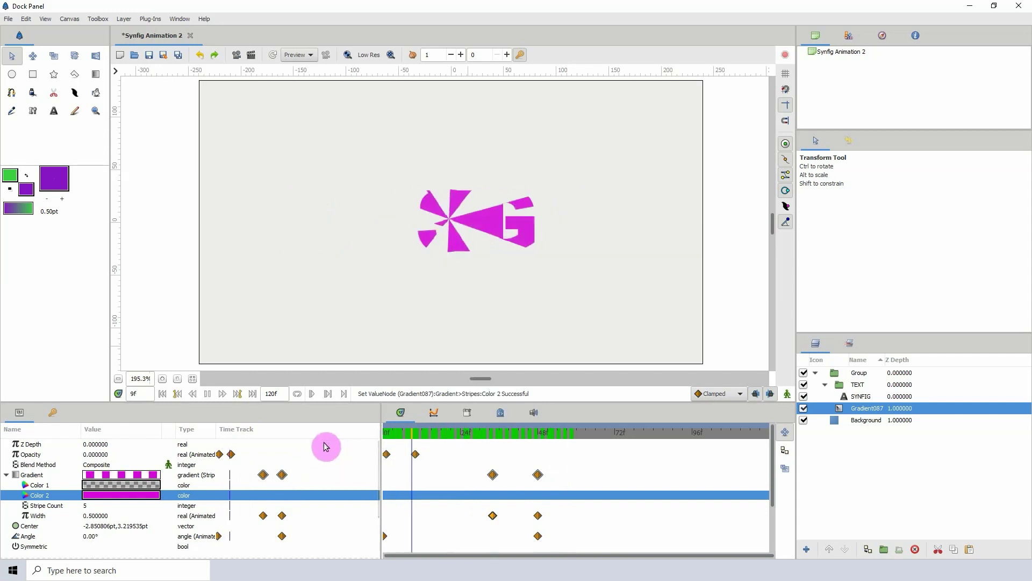
{"action": "key", "text": "space"}
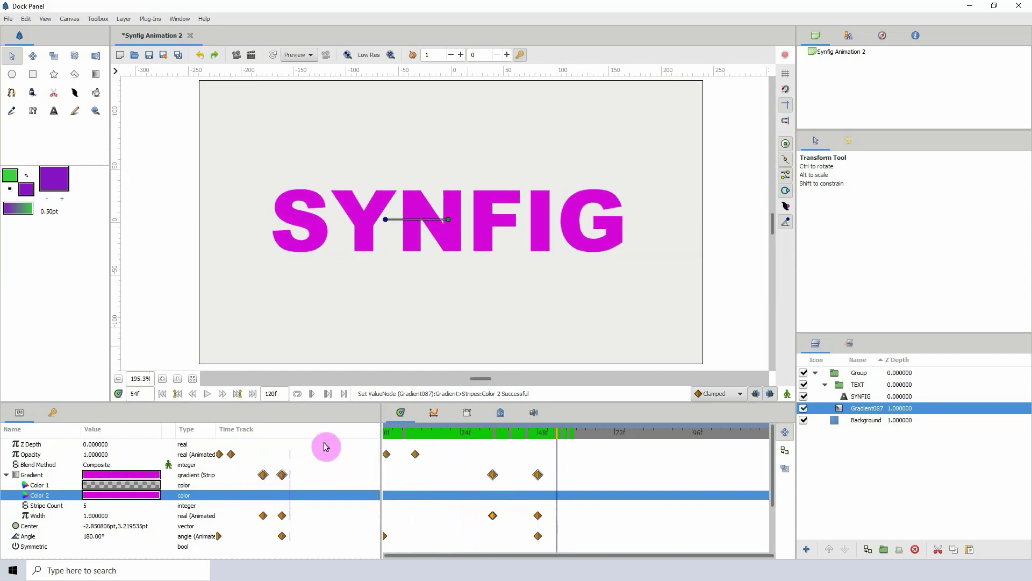
{"action": "left_click_drag", "start_coordinate": [404, 433], "coordinate": [316, 439]}
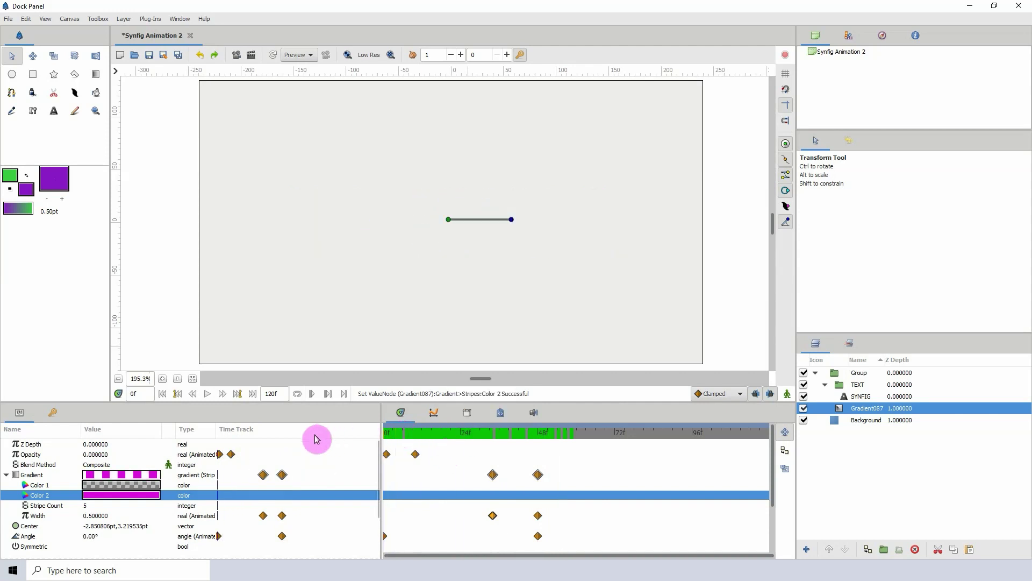
{"action": "key", "text": "space"}
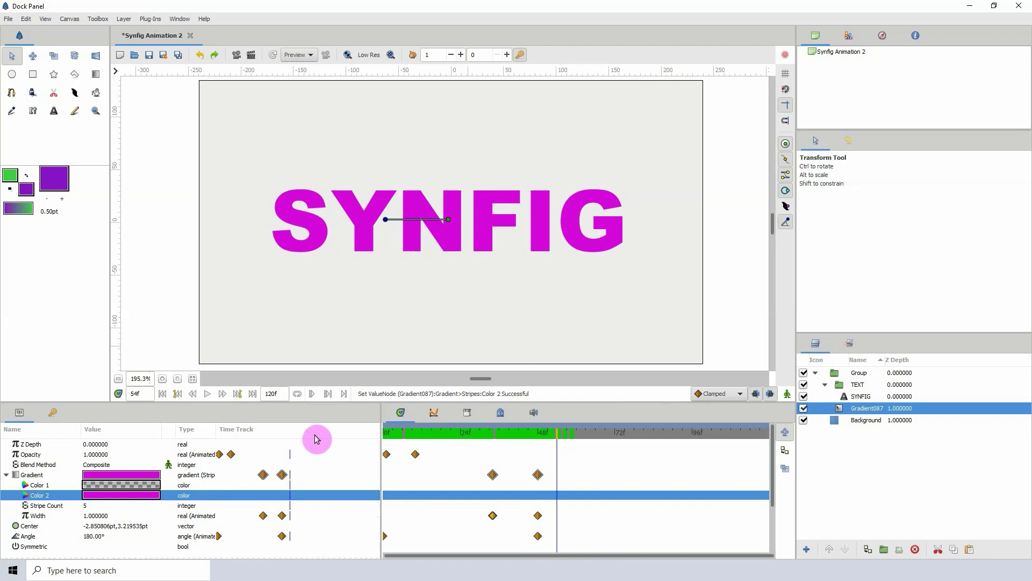
{"action": "left_click", "coordinate": [506, 435]}
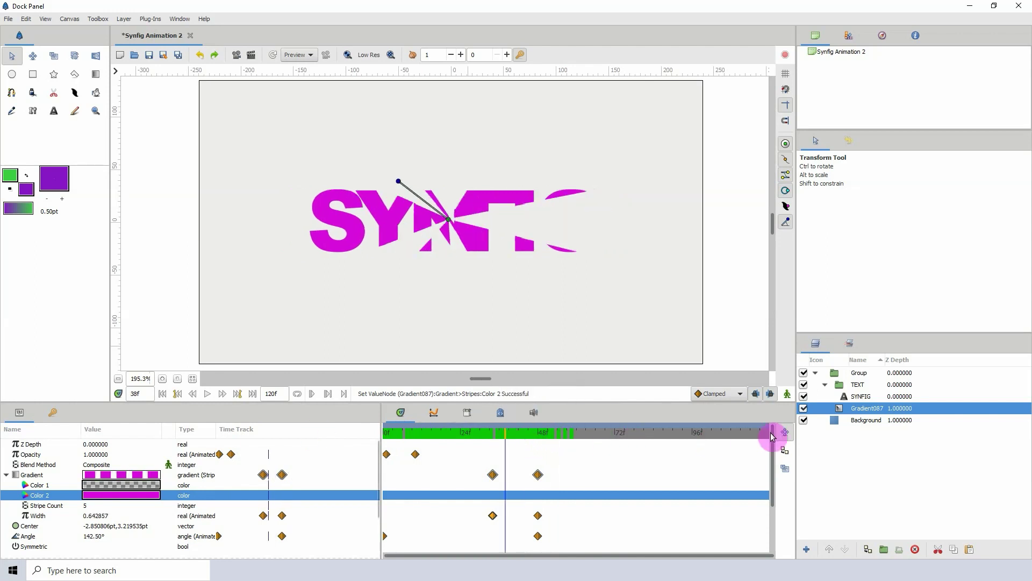
Step: Review the animation from the first frame with the Background layer hidden, and turn the layer back on
{"action": "left_click", "coordinate": [803, 420]}
{"action": "key", "text": "Home"}
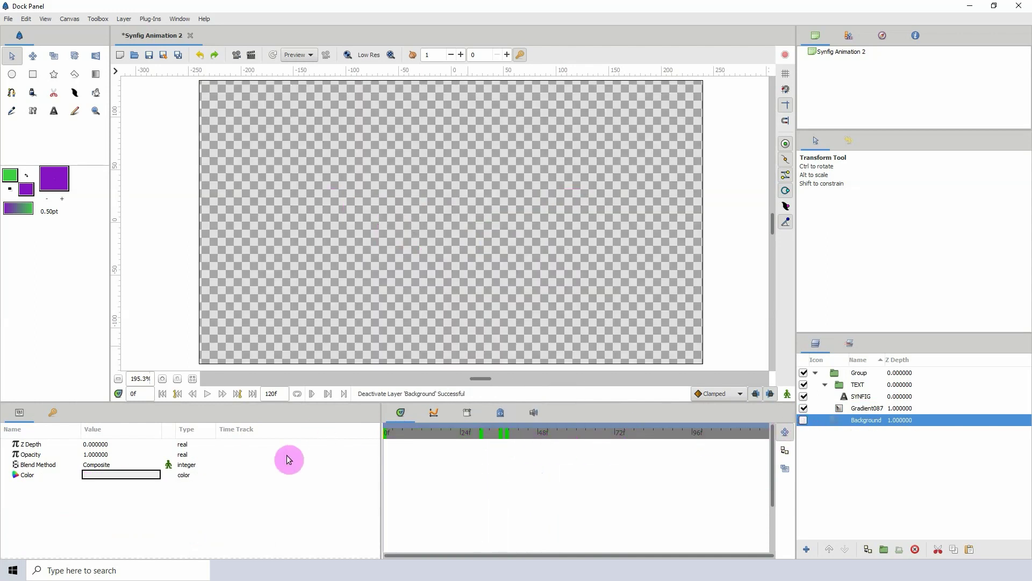
{"action": "key", "text": "space"}
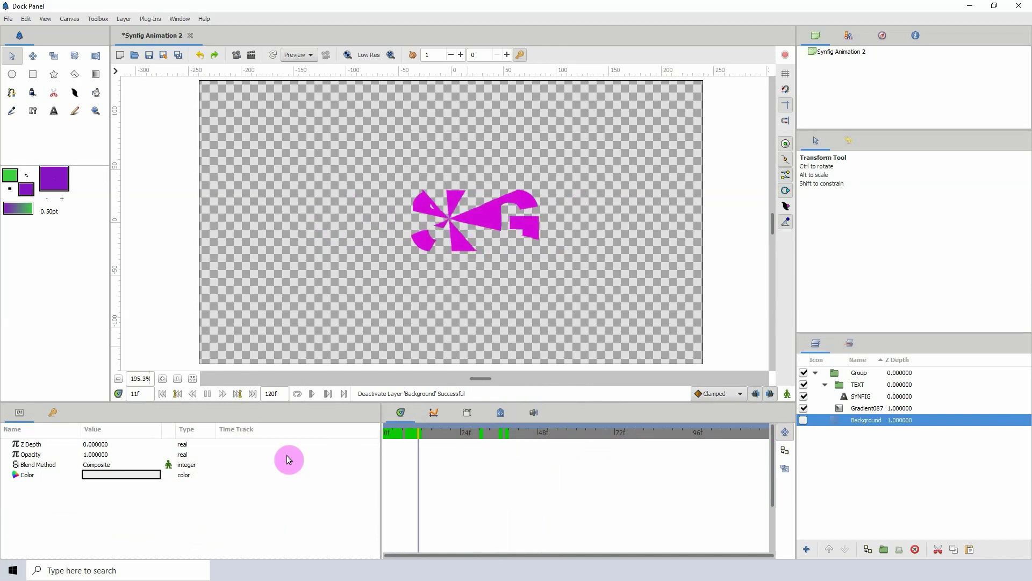
{"action": "key", "text": "space"}
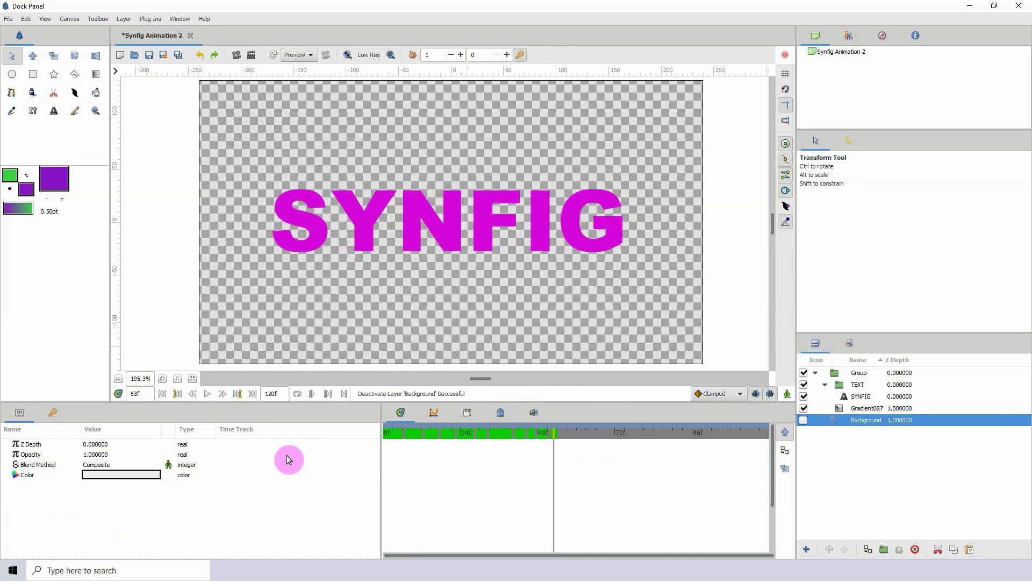
{"action": "left_click", "coordinate": [398, 433]}
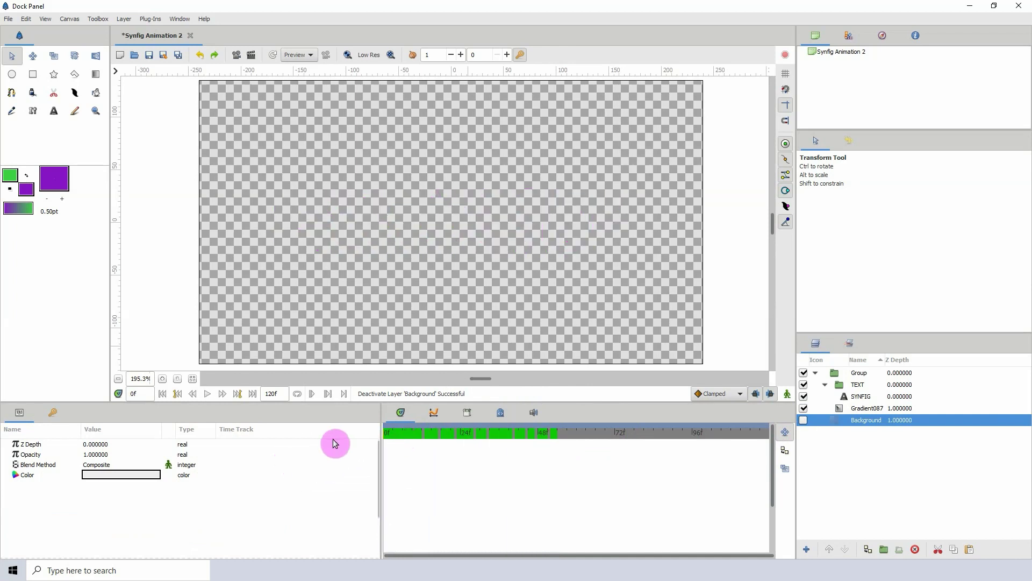
{"action": "key", "text": "space"}
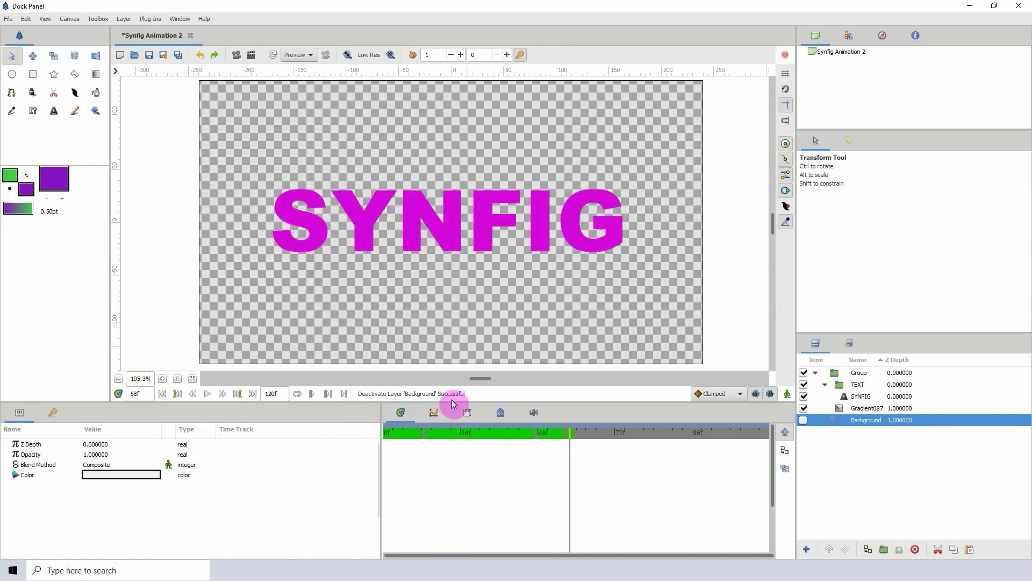
{"action": "mouse_move", "coordinate": [453, 435]}
{"action": "left_mouse_down"}
{"action": "mouse_move", "coordinate": [385, 441]}
{"action": "mouse_move", "coordinate": [466, 434]}
{"action": "left_mouse_up"}
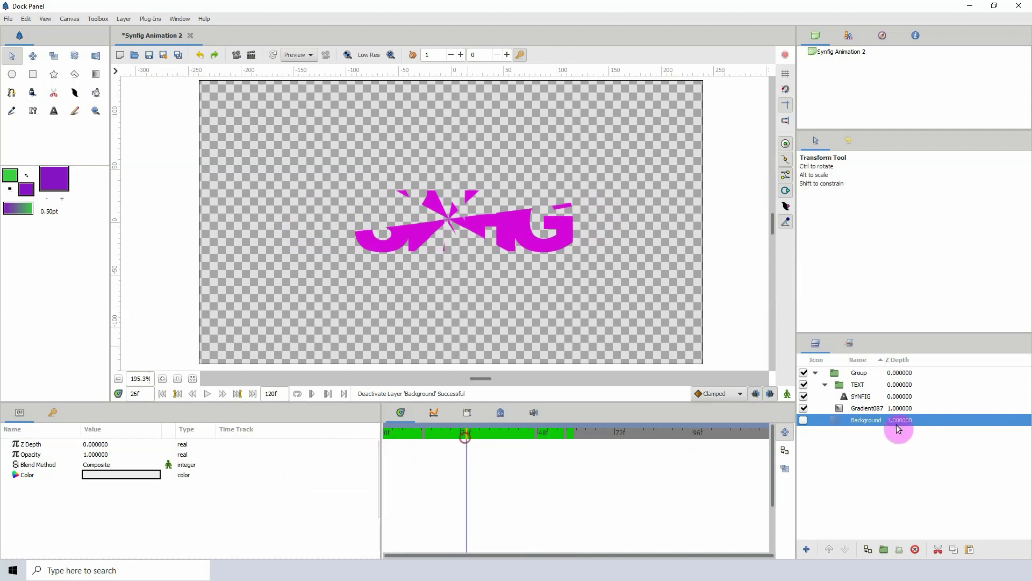
{"action": "left_click", "coordinate": [804, 420]}
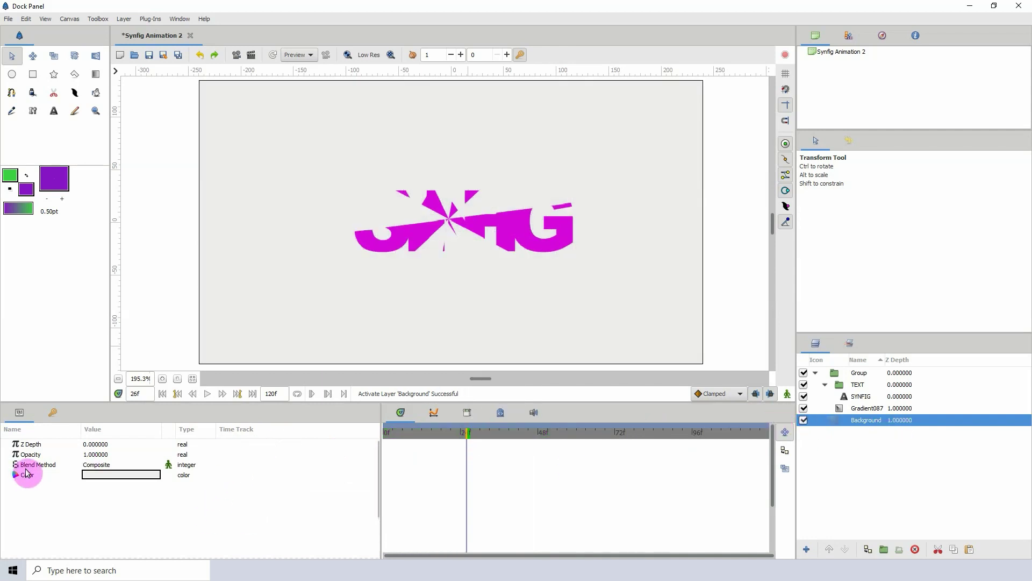
Step: Set Color 1 of the text's striped gradient to dark purple #591B74 and play the animation from the start
{"action": "left_click", "coordinate": [866, 408]}
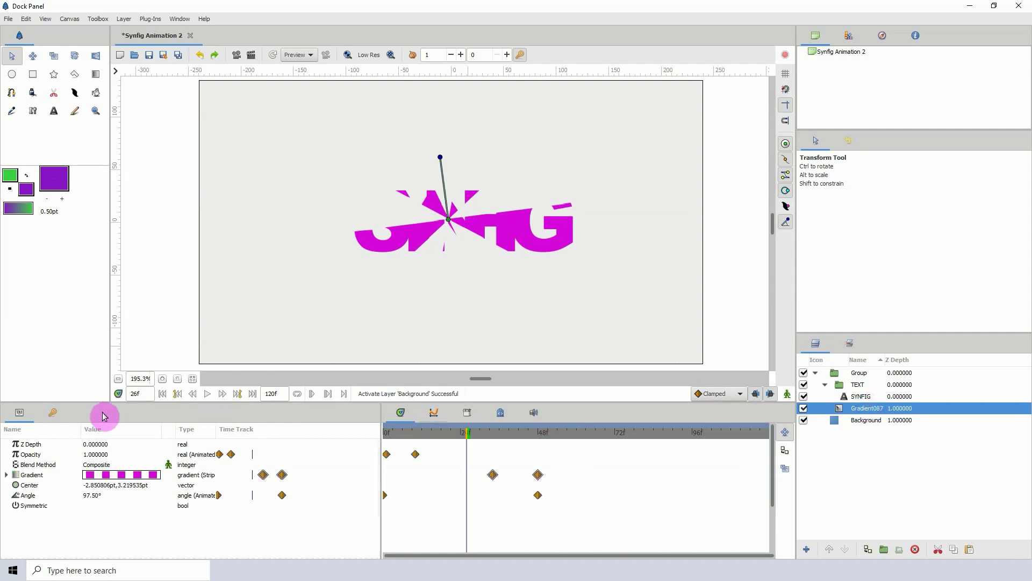
{"action": "left_click", "coordinate": [6, 474]}
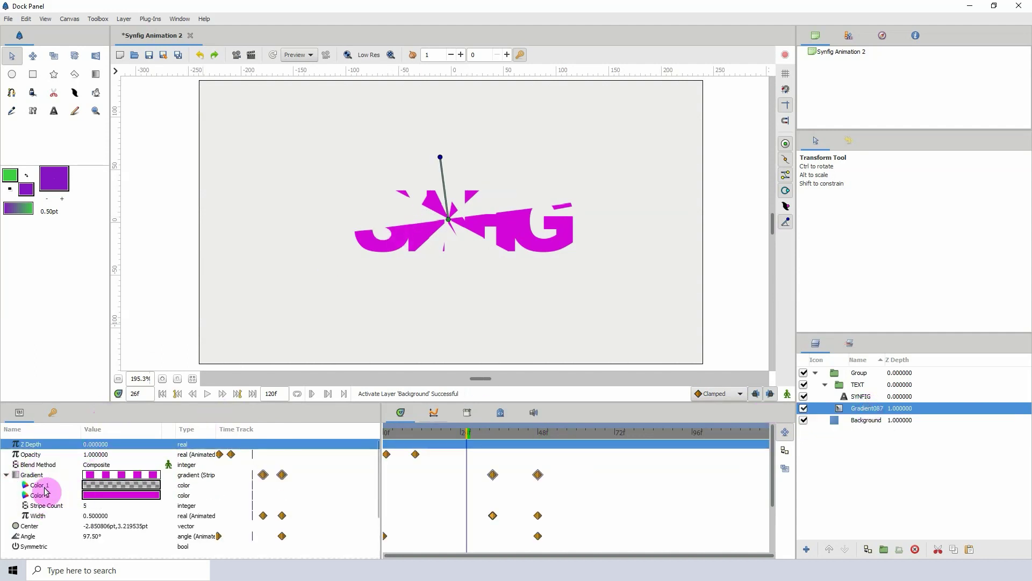
{"action": "double_click", "coordinate": [100, 487]}
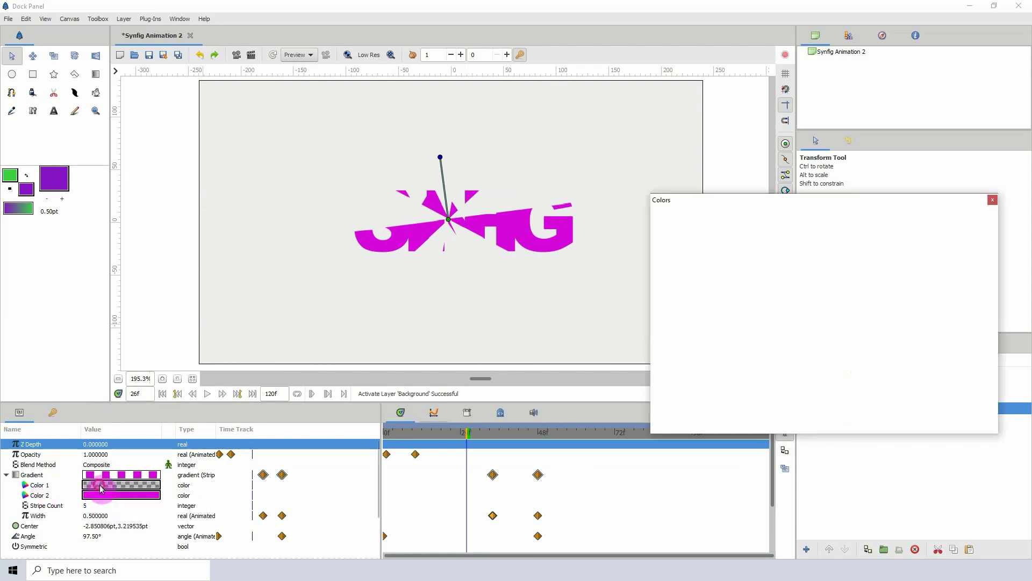
{"action": "left_click", "coordinate": [732, 348]}
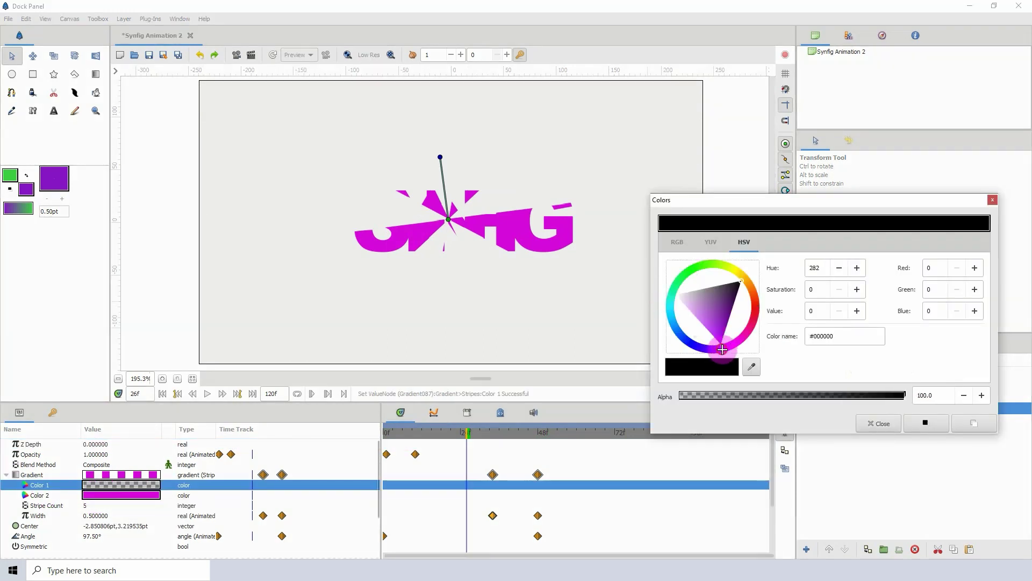
{"action": "left_click", "coordinate": [719, 319]}
{"action": "left_click", "coordinate": [721, 304]}
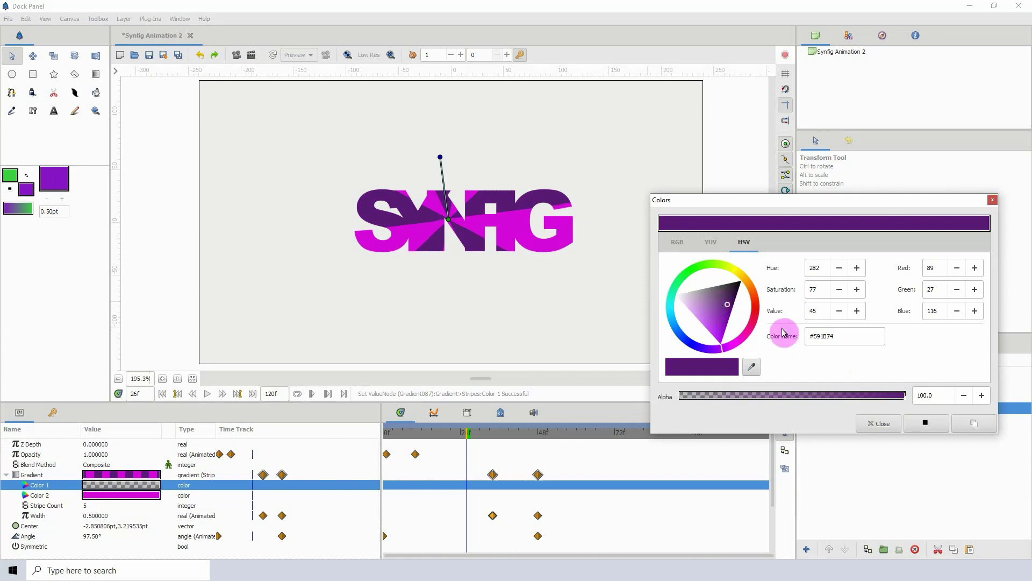
{"action": "left_click", "coordinate": [992, 200]}
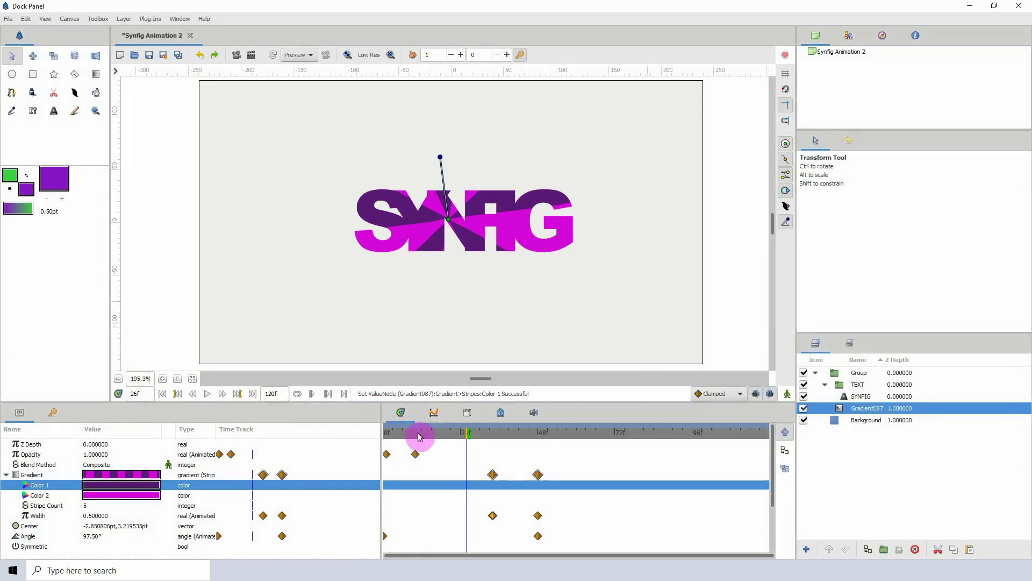
{"action": "key", "text": "space"}
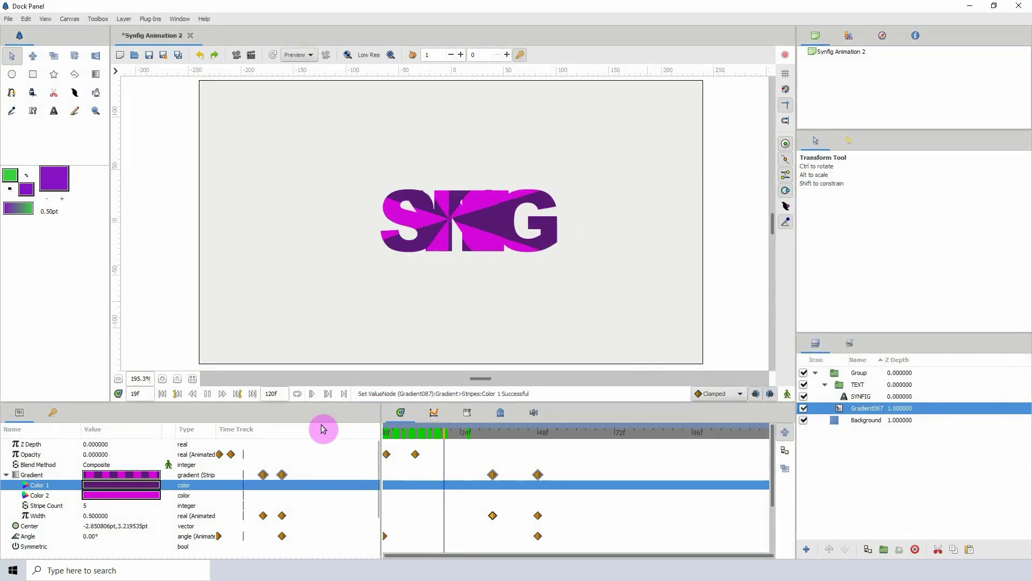
{"action": "key", "text": "space"}
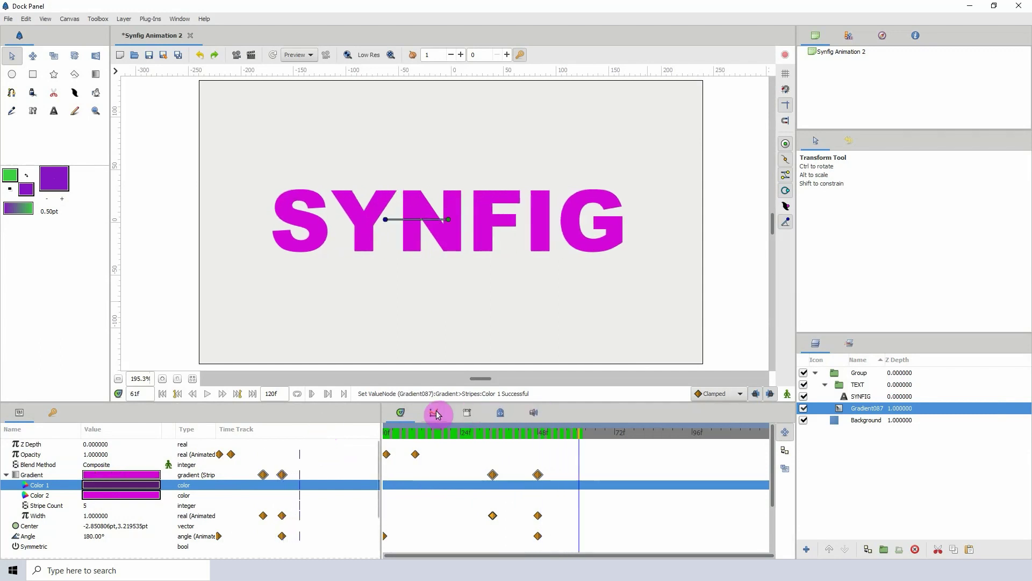
Step: Draw a thin horizontal rectangle above the SYNFIG text, on top of the TEXT group, and color it white #FFFFFF
{"action": "left_click", "coordinate": [825, 386]}
{"action": "left_click", "coordinate": [838, 385]}
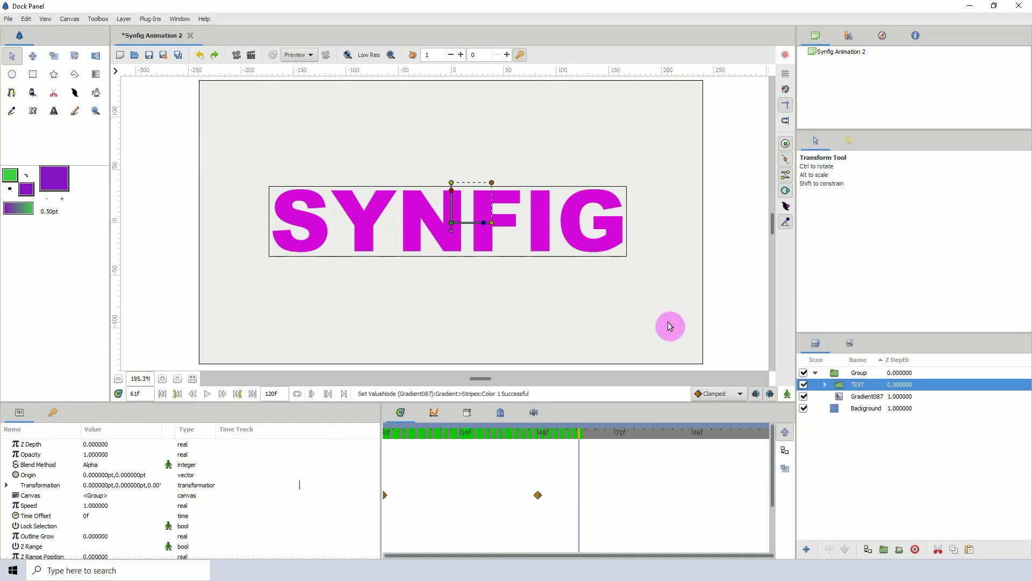
{"action": "left_click", "coordinate": [34, 75]}
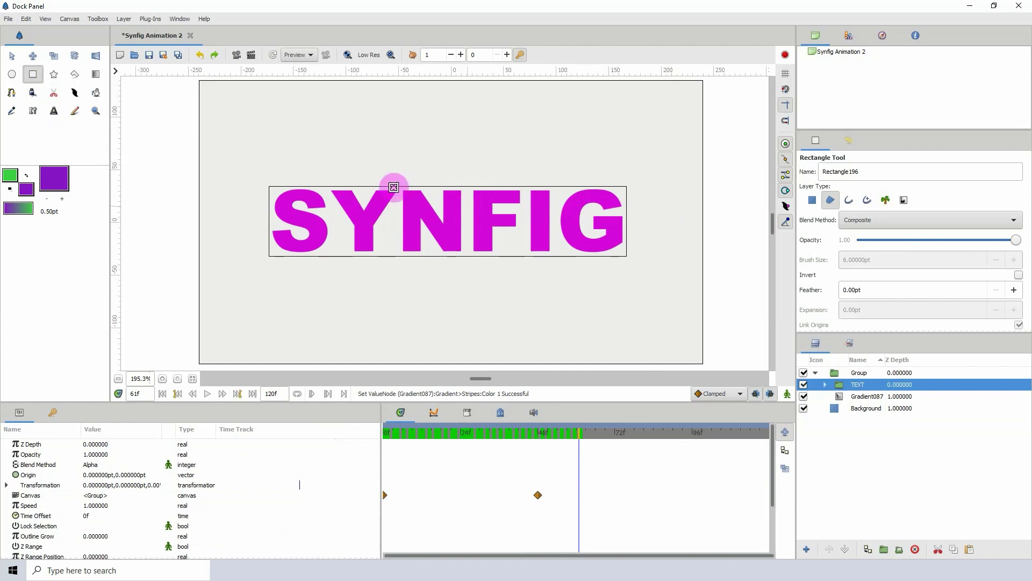
{"action": "left_click_drag", "start_coordinate": [231, 161], "coordinate": [647, 173]}
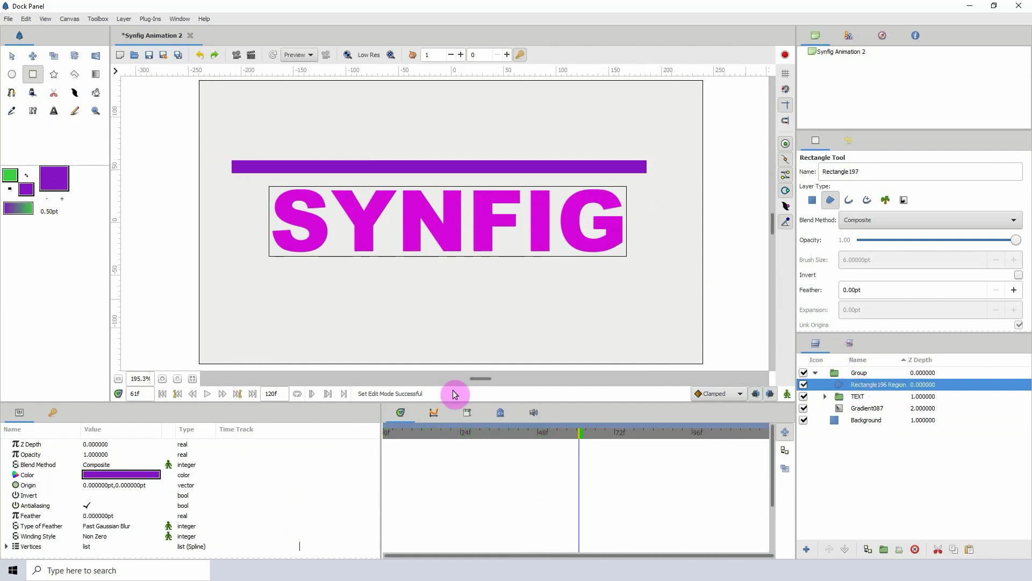
{"action": "double_click", "coordinate": [113, 477]}
{"action": "left_click_drag", "start_coordinate": [710, 311], "coordinate": [676, 292]}
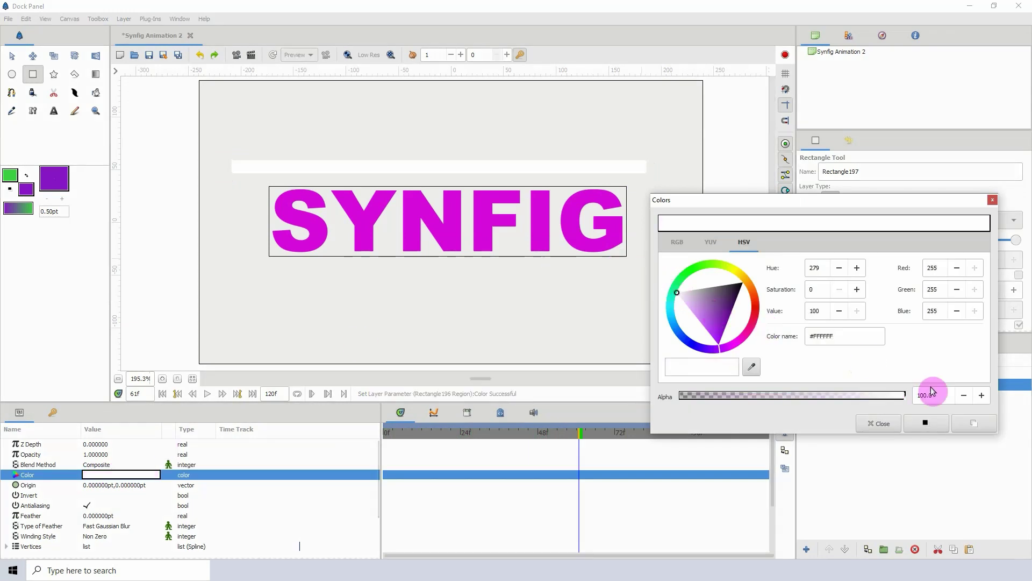
{"action": "left_click", "coordinate": [992, 199]}
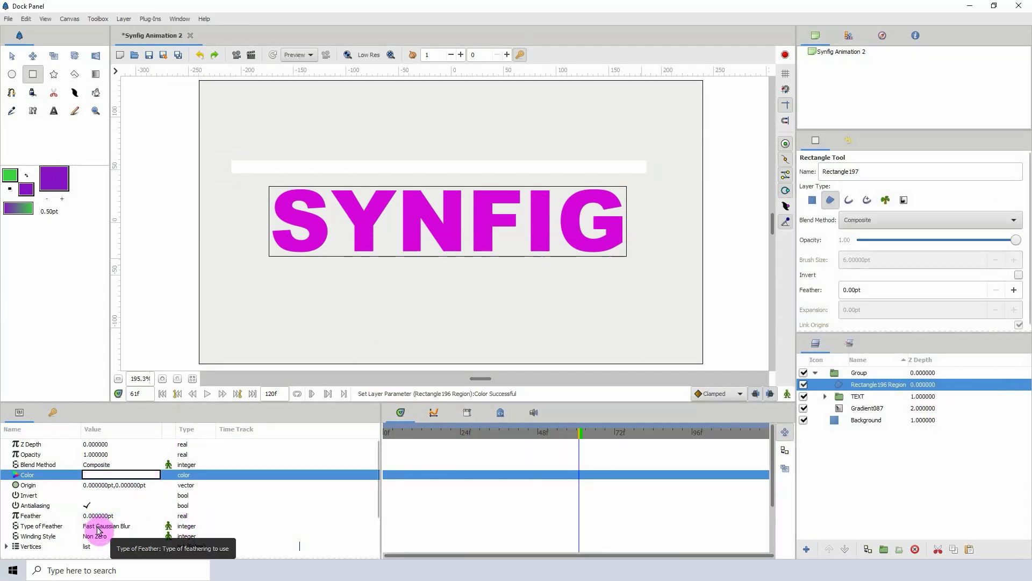
Step: Set the white rectangle's Type of Feather to Gaussian Blur and its Feather to 10 pt
{"action": "left_click", "coordinate": [97, 529]}
{"action": "left_click", "coordinate": [110, 499]}
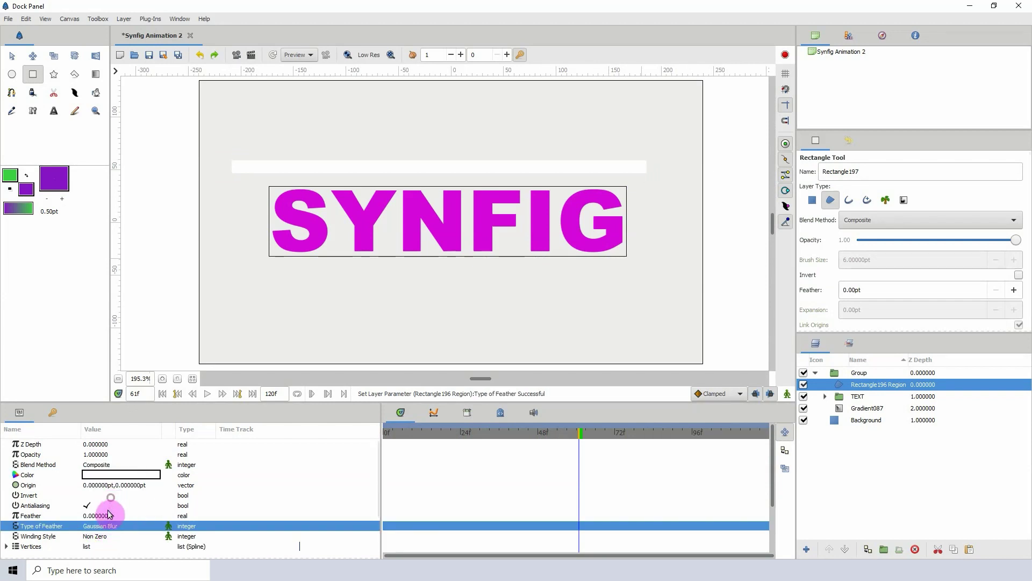
{"action": "left_click", "coordinate": [99, 516]}
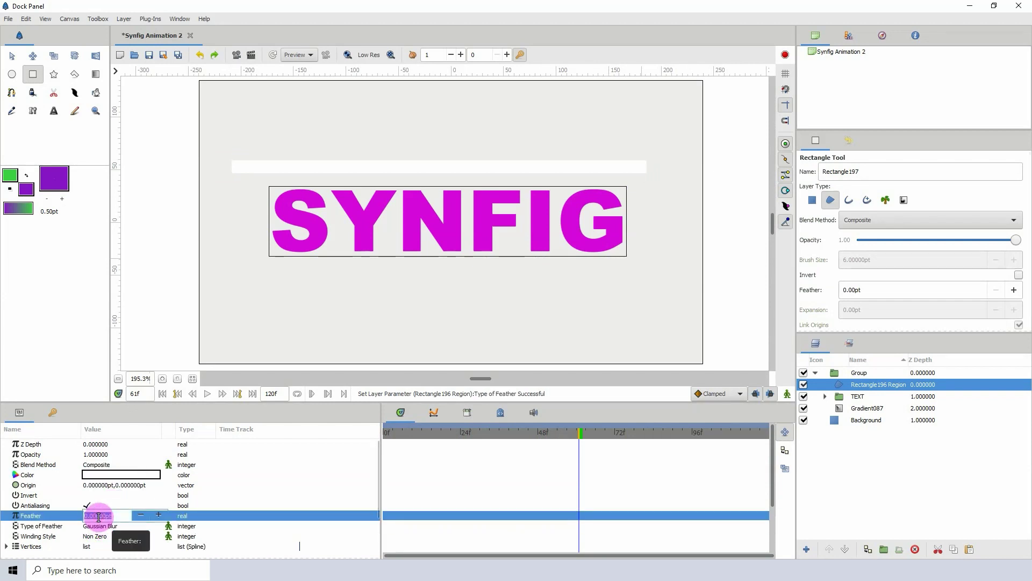
{"action": "key", "text": "Return"}
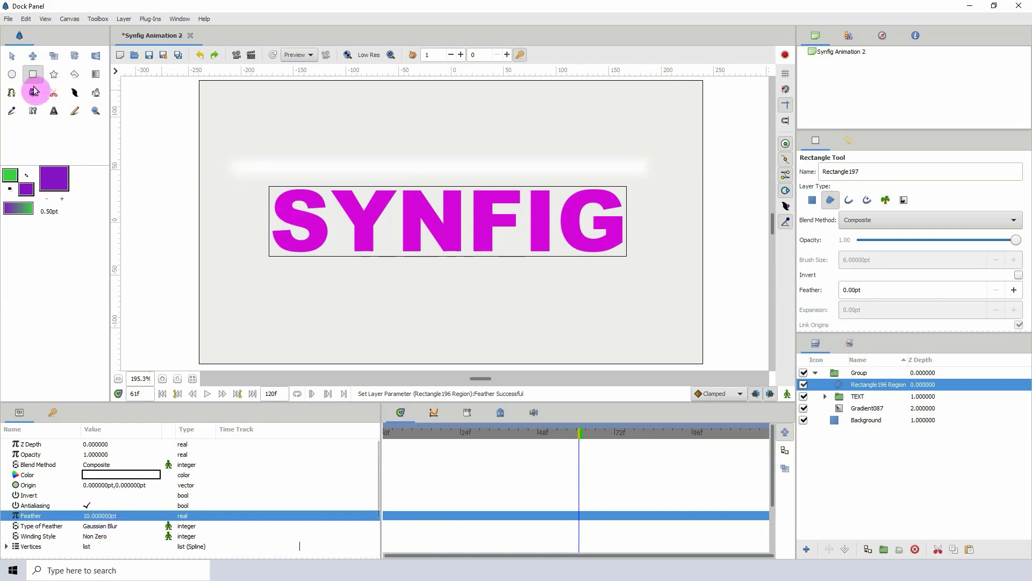
Step: Animate the rectangle's Origin from above the text at frame 41 to about -103 pt vertically at frame 48, and scrub through the sweep
{"action": "left_click", "coordinate": [13, 56]}
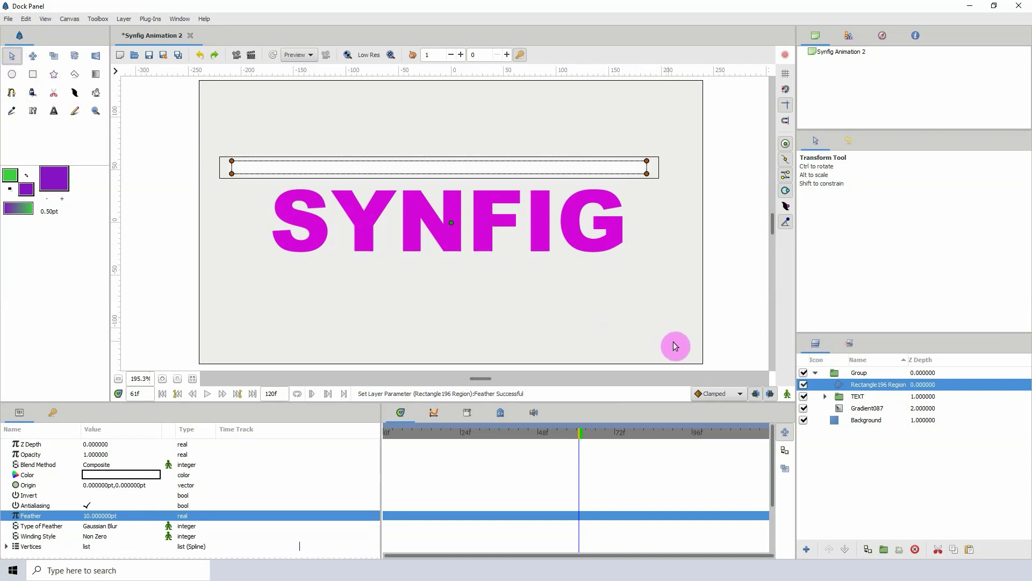
{"action": "left_click", "coordinate": [787, 393]}
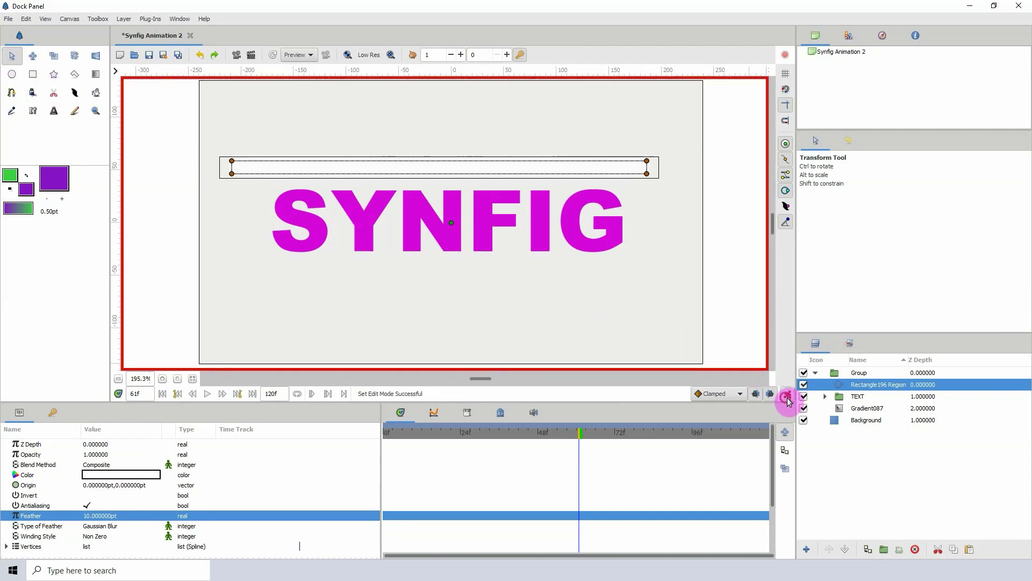
{"action": "left_click", "coordinate": [541, 438]}
{"action": "mouse_move", "coordinate": [510, 440]}
{"action": "left_mouse_down"}
{"action": "mouse_move", "coordinate": [472, 452]}
{"action": "mouse_move", "coordinate": [539, 455]}
{"action": "mouse_move", "coordinate": [516, 455]}
{"action": "left_mouse_up"}
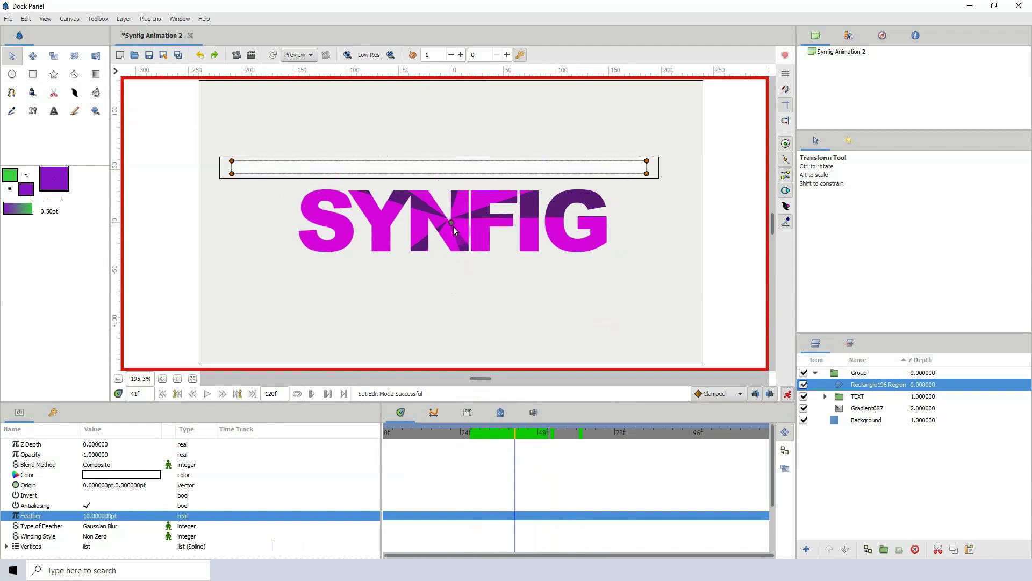
{"action": "left_click_drag", "start_coordinate": [453, 228], "coordinate": [454, 231]}
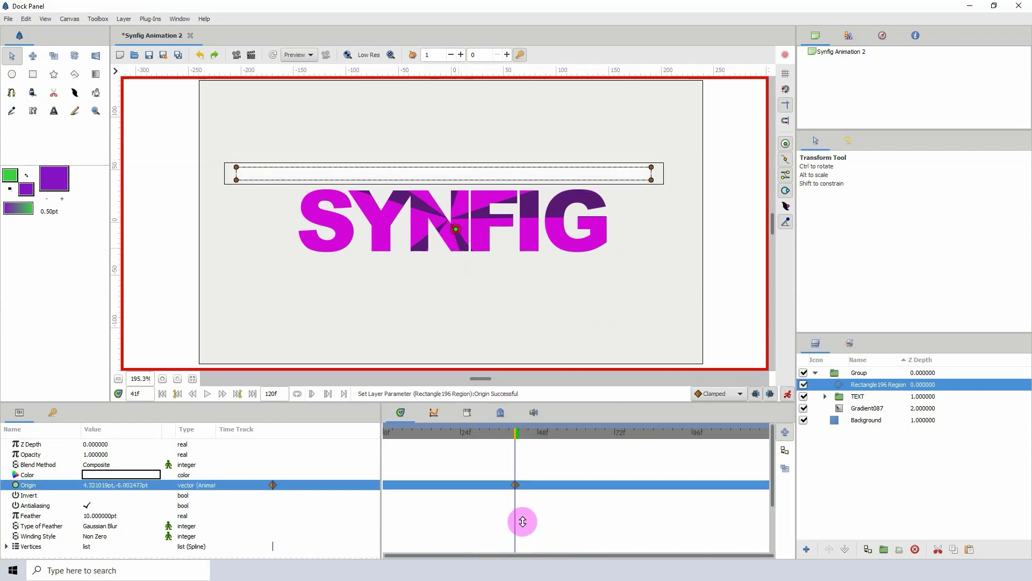
{"action": "left_click_drag", "start_coordinate": [523, 424], "coordinate": [541, 437]}
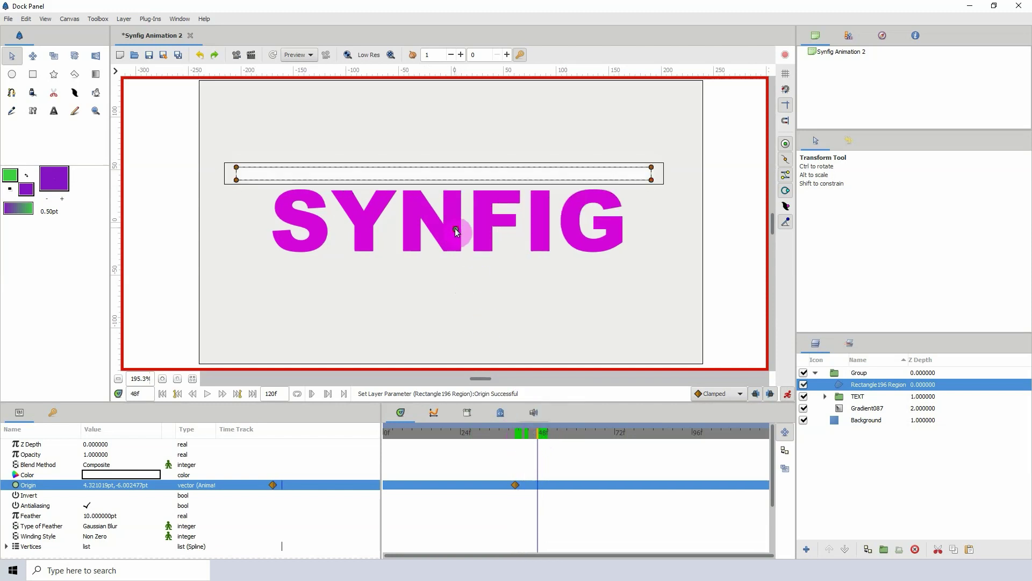
{"action": "left_click_drag", "start_coordinate": [456, 230], "coordinate": [455, 332]}
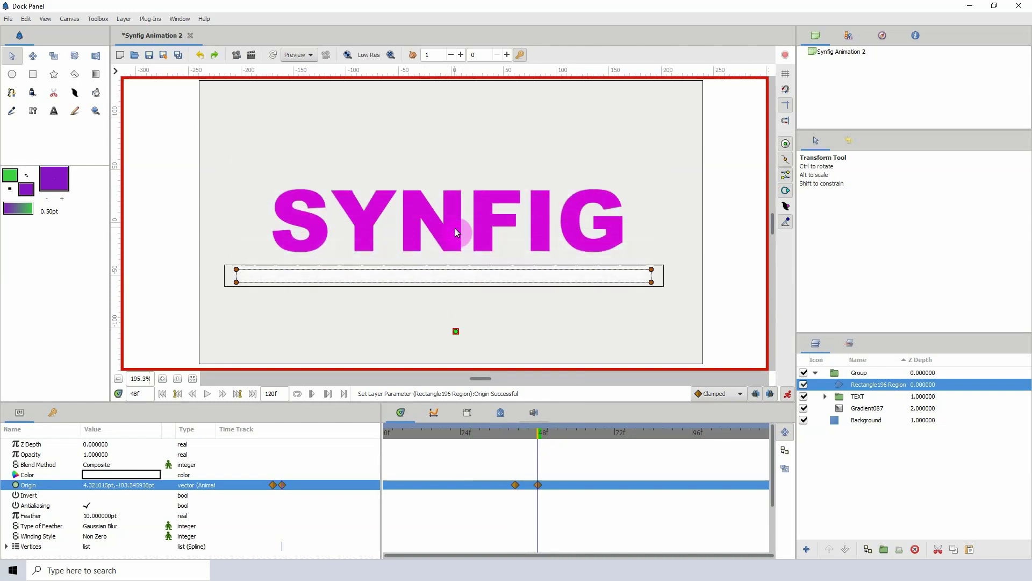
{"action": "left_click", "coordinate": [526, 437]}
{"action": "left_click_drag", "start_coordinate": [514, 441], "coordinate": [534, 436]}
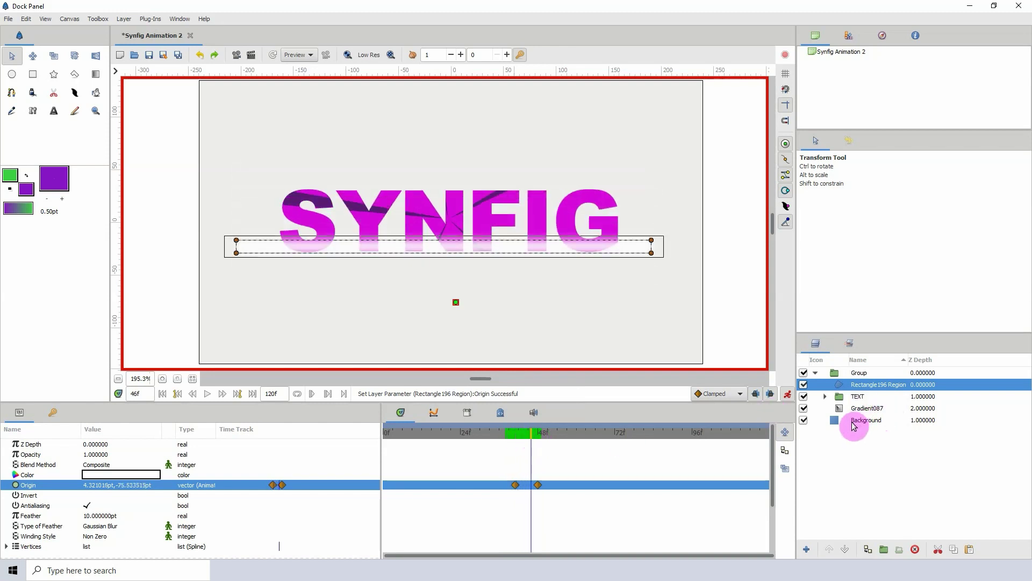
Step: Hide the Background layer and set the white rectangle's Blend Method to Onto
{"action": "left_click", "coordinate": [803, 420]}
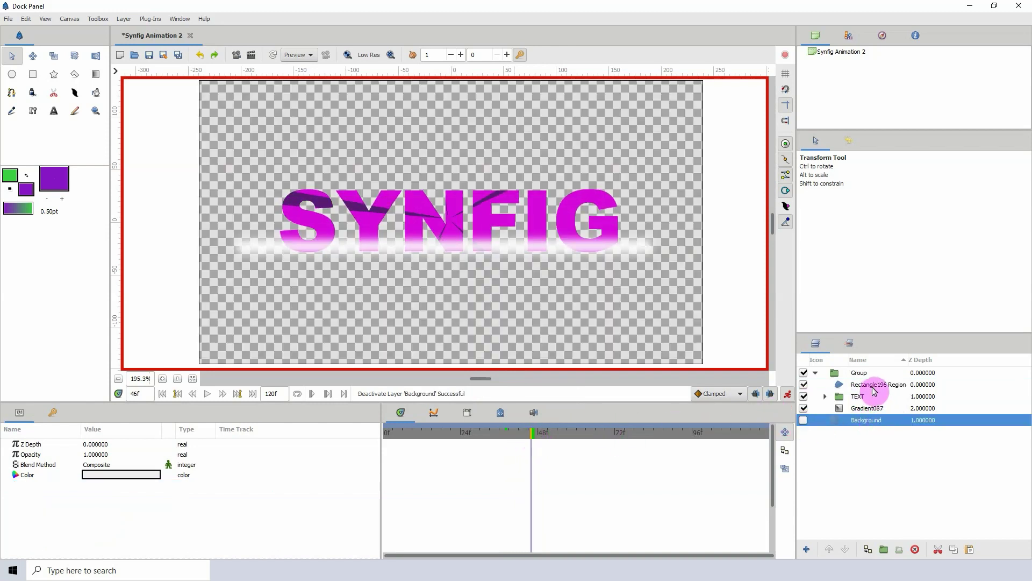
{"action": "left_click", "coordinate": [870, 386]}
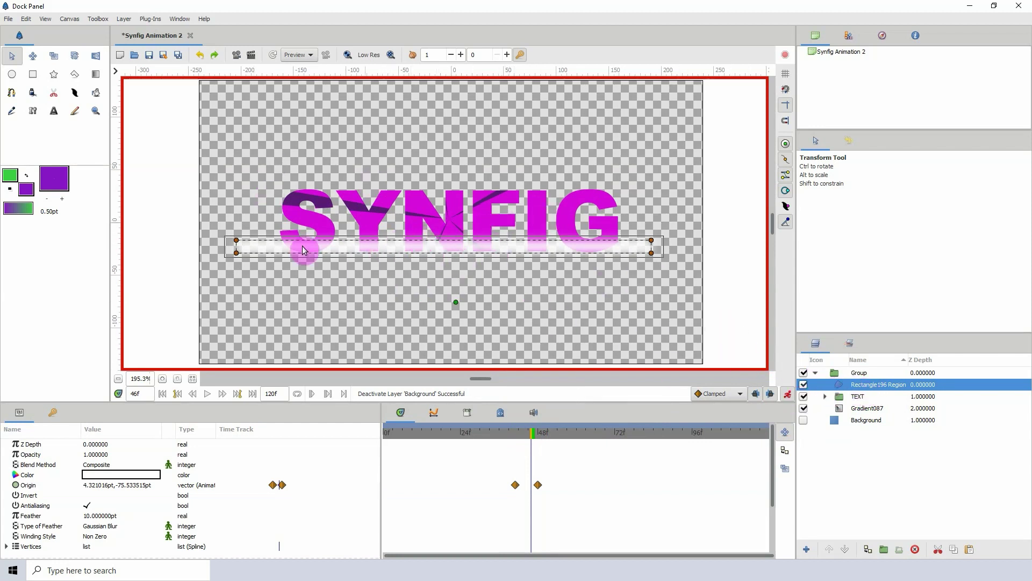
{"action": "left_click", "coordinate": [87, 466]}
{"action": "left_click", "coordinate": [106, 463]}
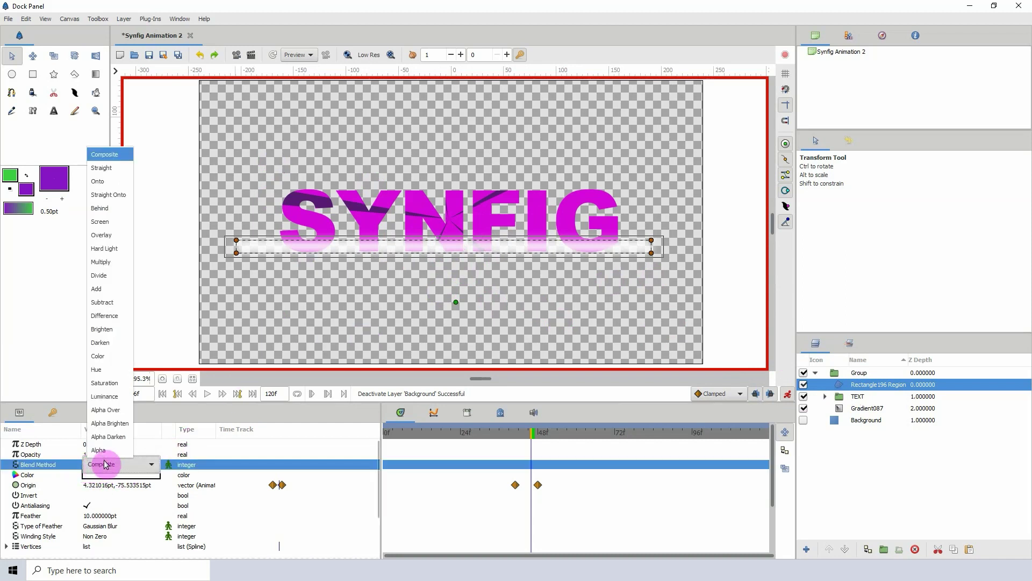
{"action": "left_click", "coordinate": [98, 183]}
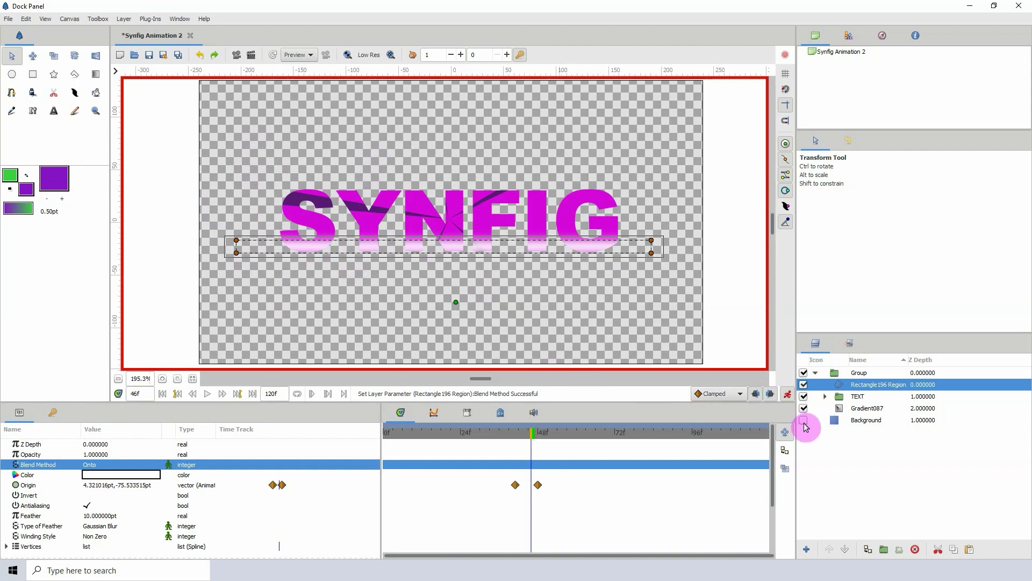
Step: Return to frame 0 and play the animation to review the light sweep across the text
{"action": "left_click_drag", "start_coordinate": [523, 433], "coordinate": [277, 448]}
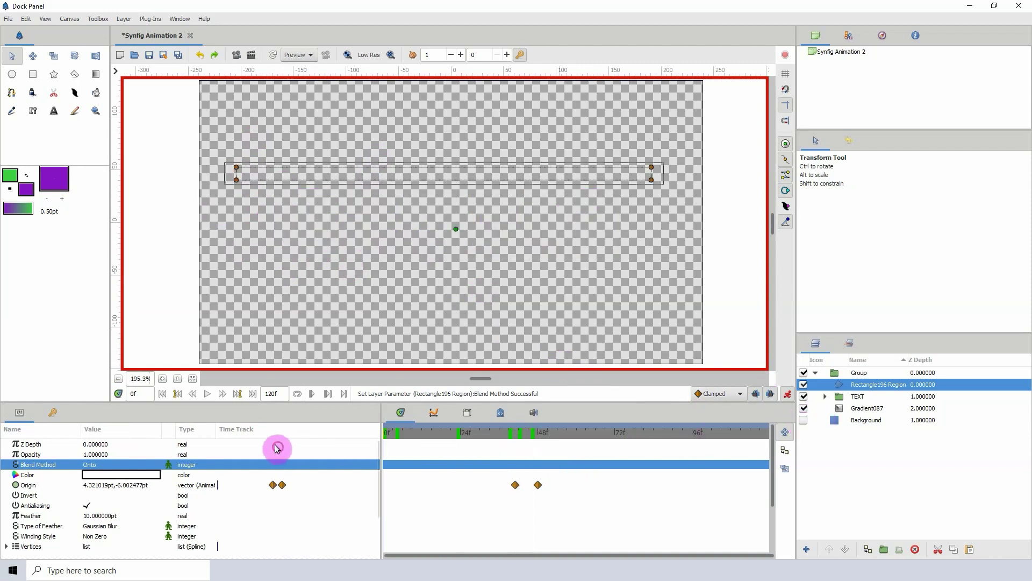
{"action": "key", "text": "space"}
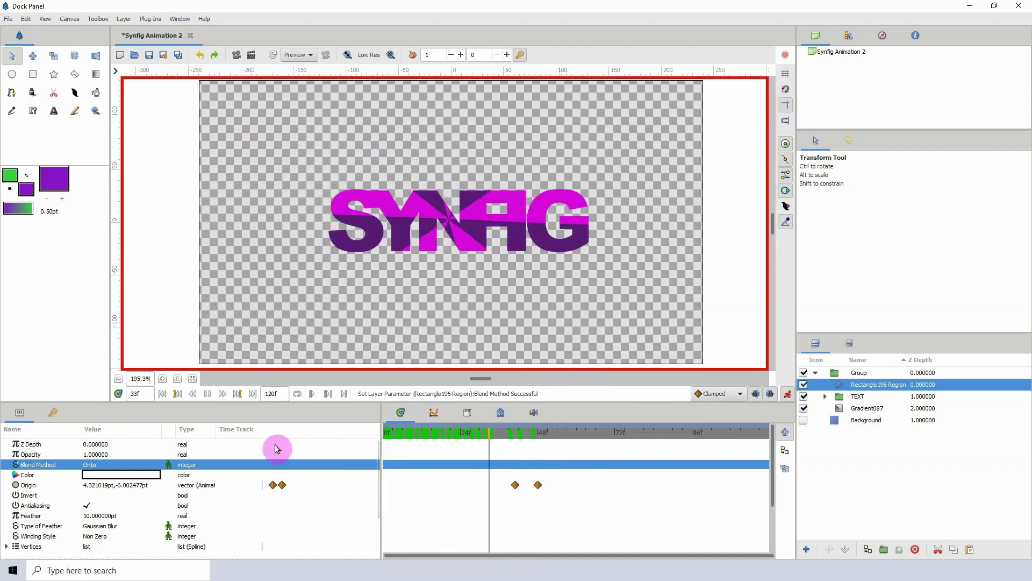
{"action": "key", "text": "space"}
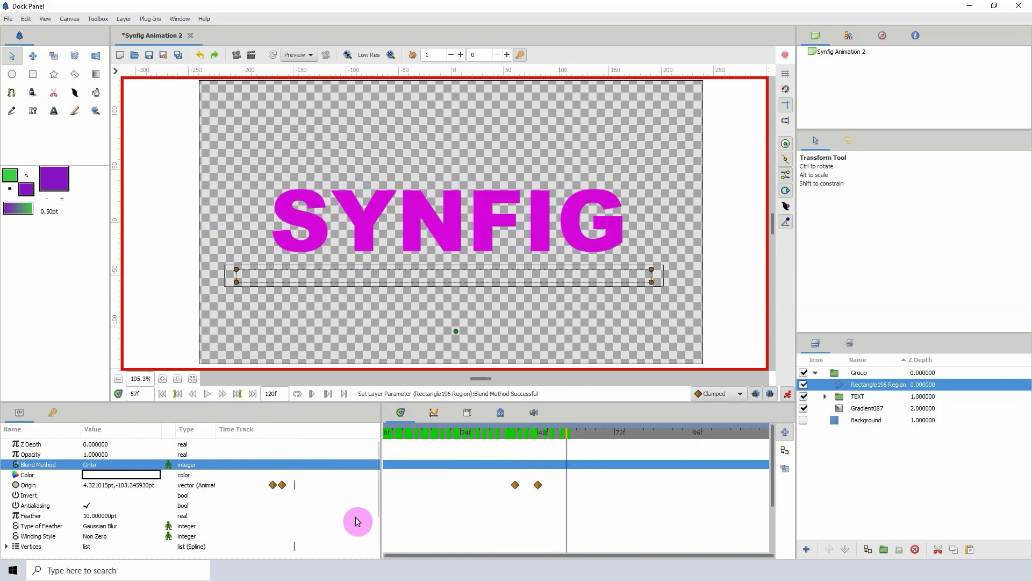
Step: Move the rectangle's first Origin keyframe to about frame 32 and the last to about frame 50, playing the animation after each change
{"action": "left_click_drag", "start_coordinate": [518, 488], "coordinate": [486, 484]}
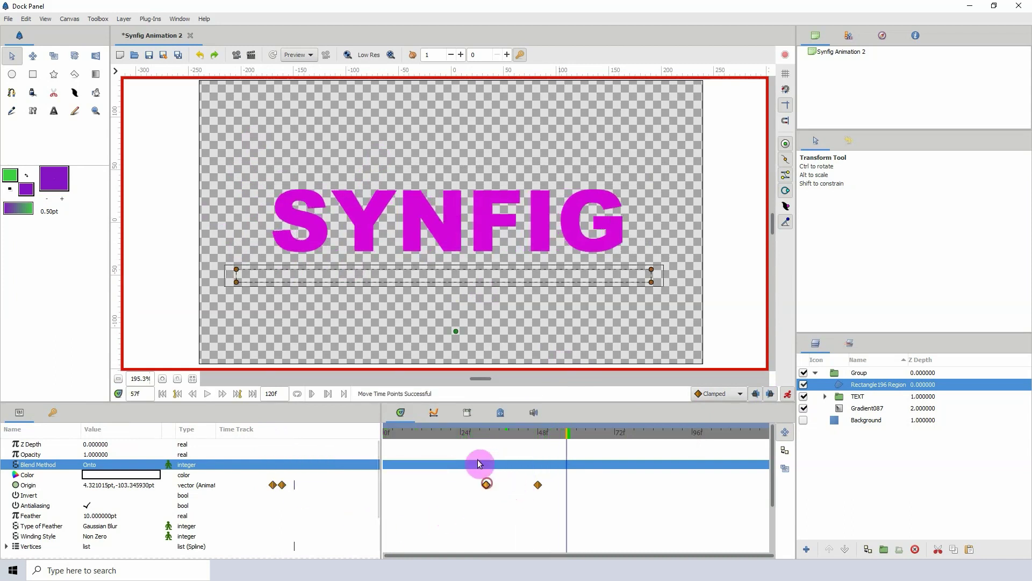
{"action": "key", "text": "space"}
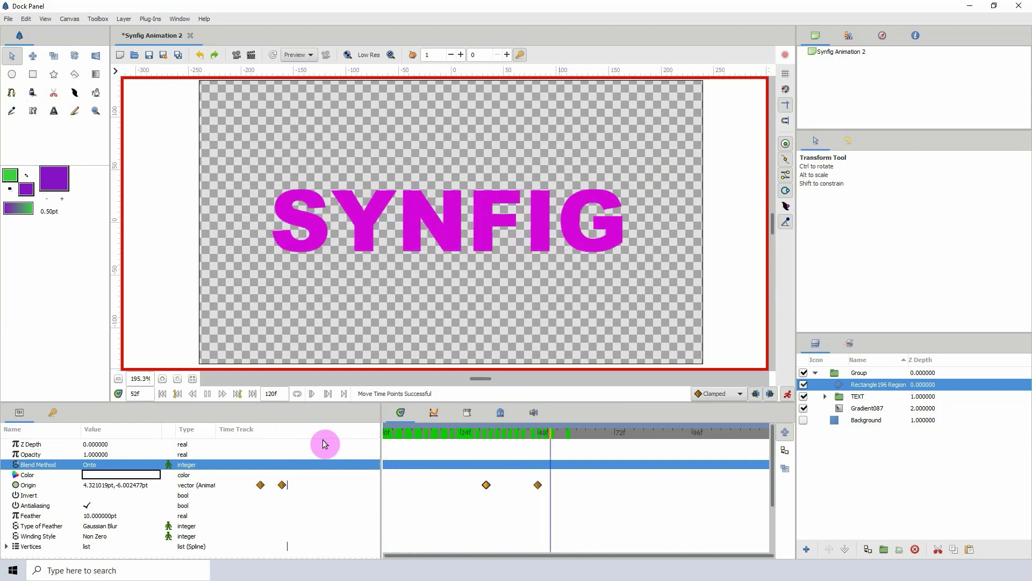
{"action": "key", "text": "space"}
{"action": "left_click_drag", "start_coordinate": [538, 485], "coordinate": [544, 484]}
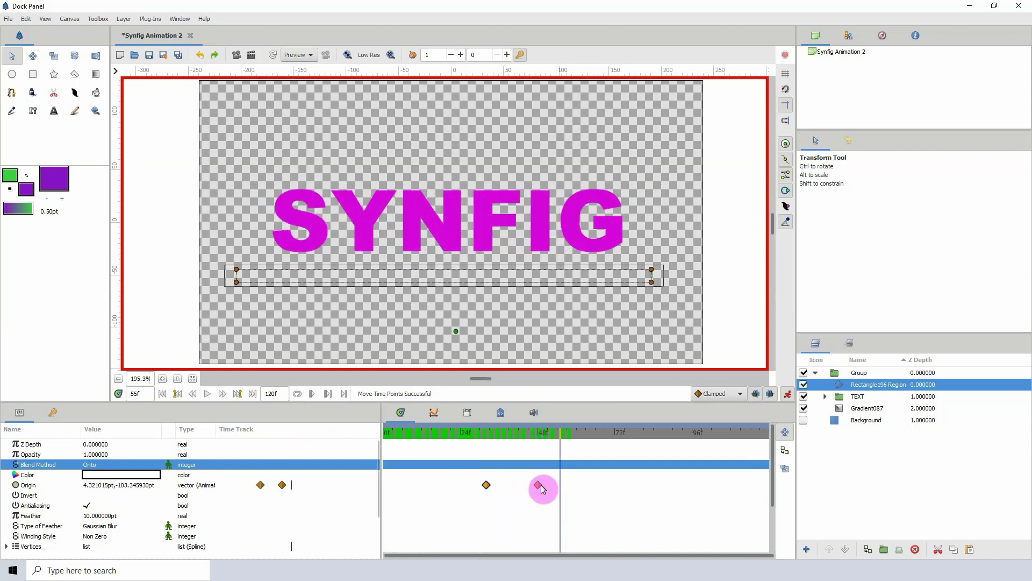
{"action": "key", "text": "space"}
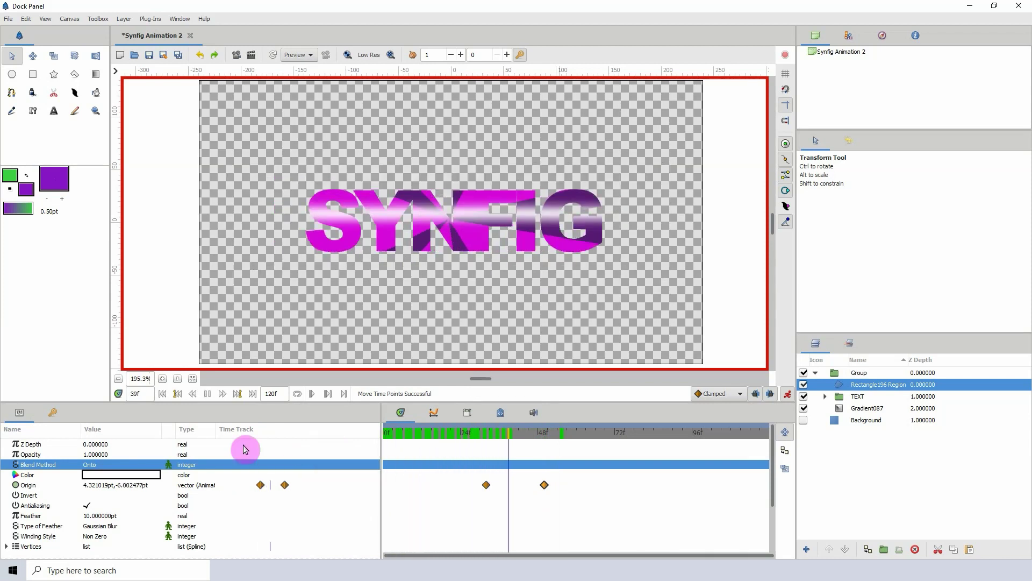
{"action": "key", "text": "space"}
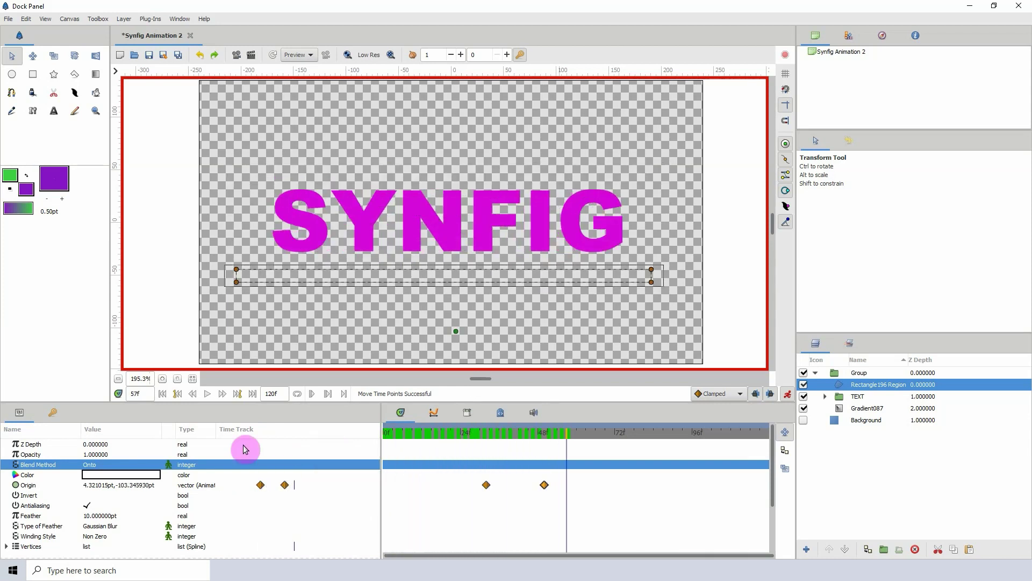
Step: Show the Background layer and set the alpha of the gradient layer's stripe Color 1 to 0 at frame 57
{"action": "left_click", "coordinate": [804, 420]}
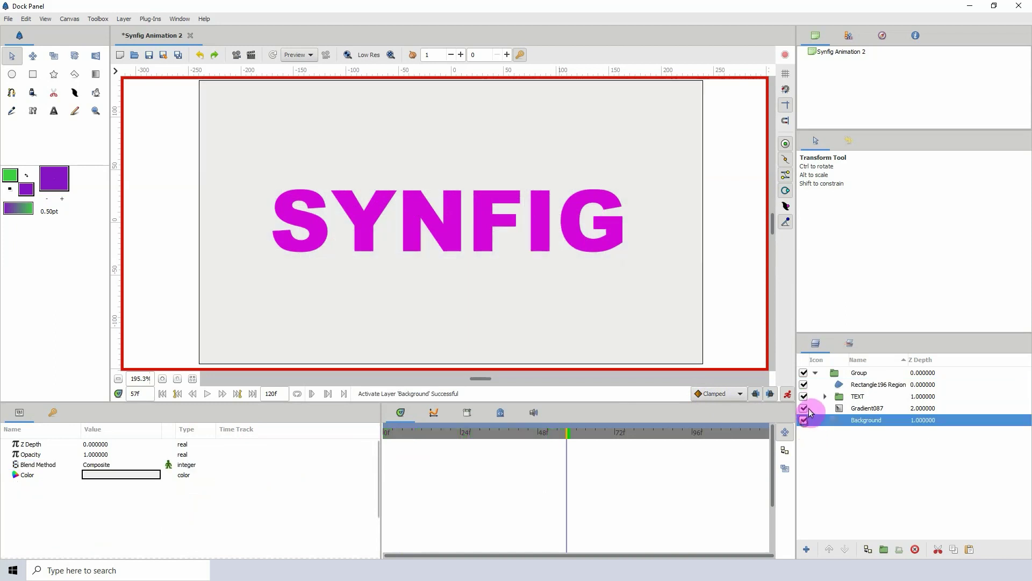
{"action": "left_click", "coordinate": [857, 410]}
{"action": "left_click", "coordinate": [6, 475]}
{"action": "double_click", "coordinate": [109, 486]}
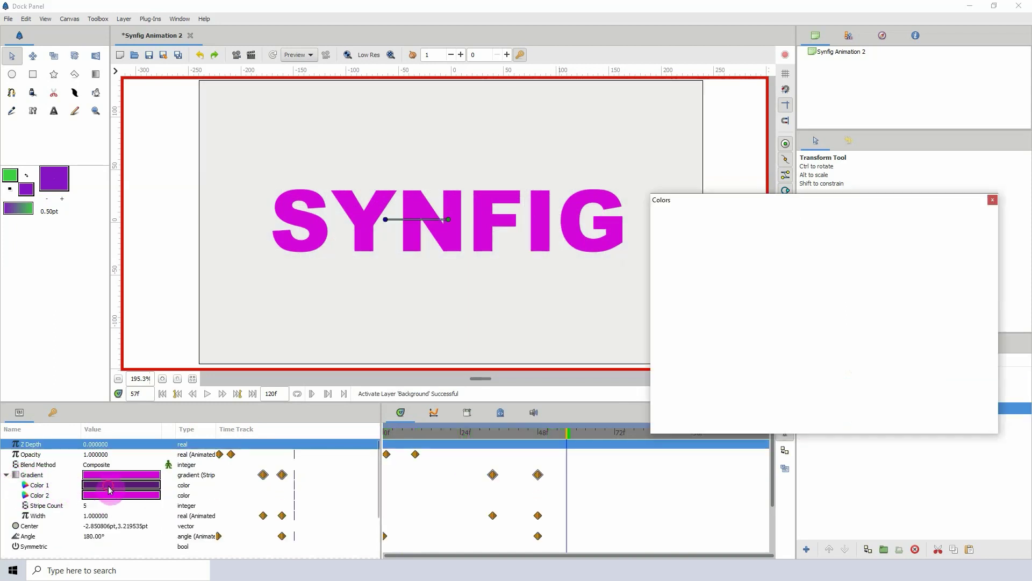
{"action": "left_click_drag", "start_coordinate": [699, 401], "coordinate": [656, 400]}
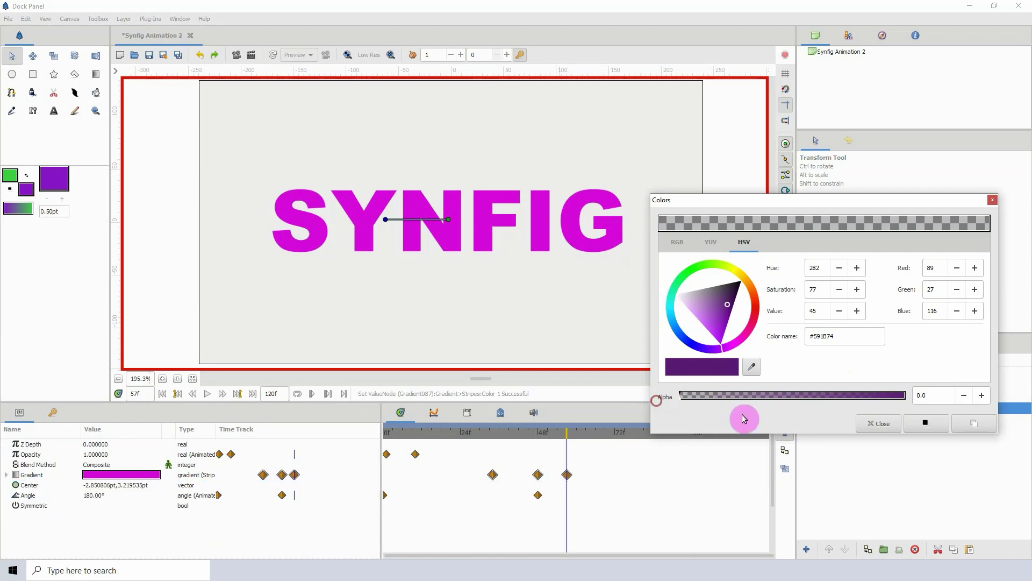
{"action": "left_click", "coordinate": [992, 200]}
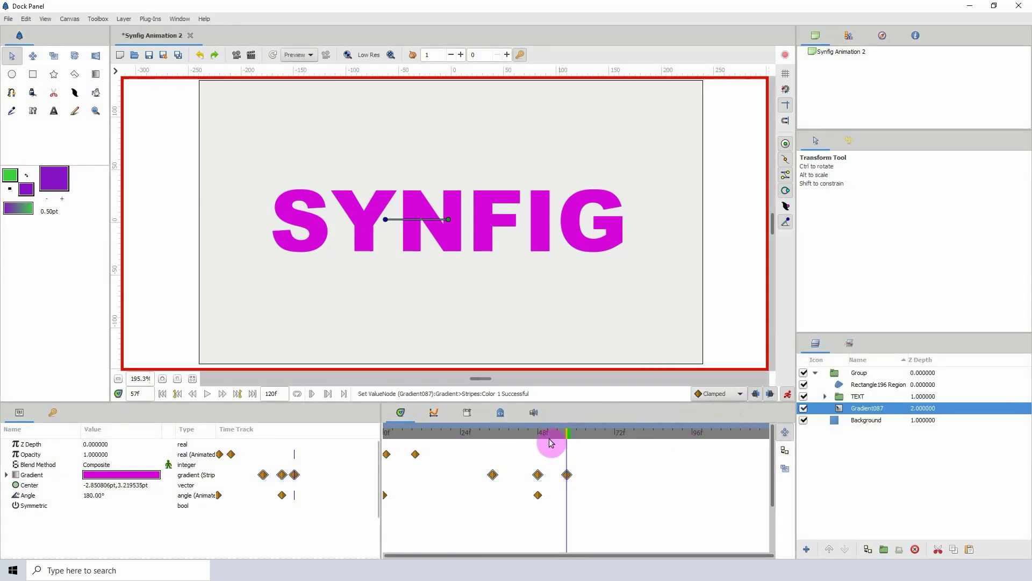
Step: Return to frame 0, turn off animate editing mode, and scrub the text reveal forward to frame 44
{"action": "left_click_drag", "start_coordinate": [549, 439], "coordinate": [346, 433]}
{"action": "left_click", "coordinate": [786, 395]}
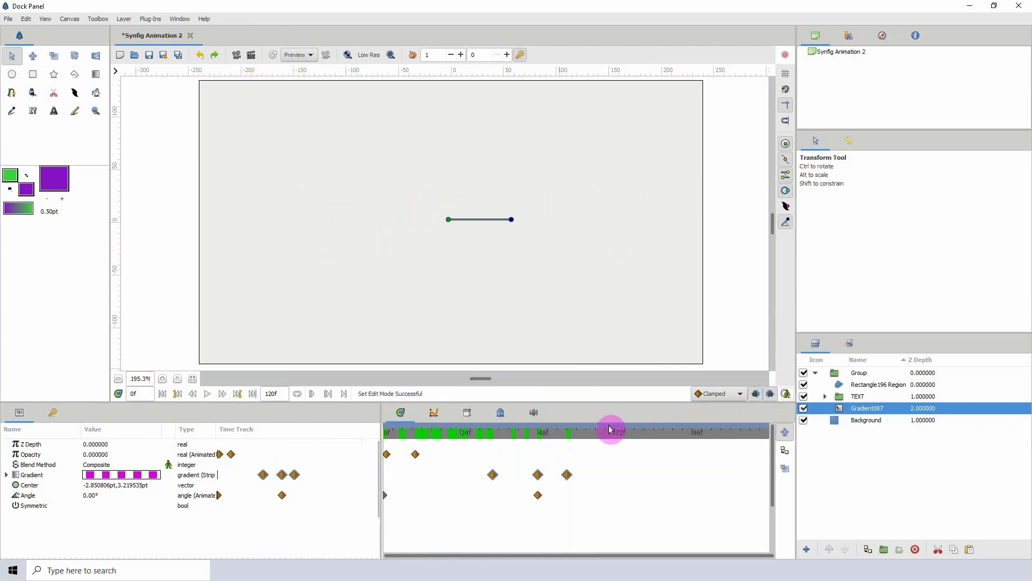
{"action": "left_click_drag", "start_coordinate": [437, 437], "coordinate": [526, 440]}
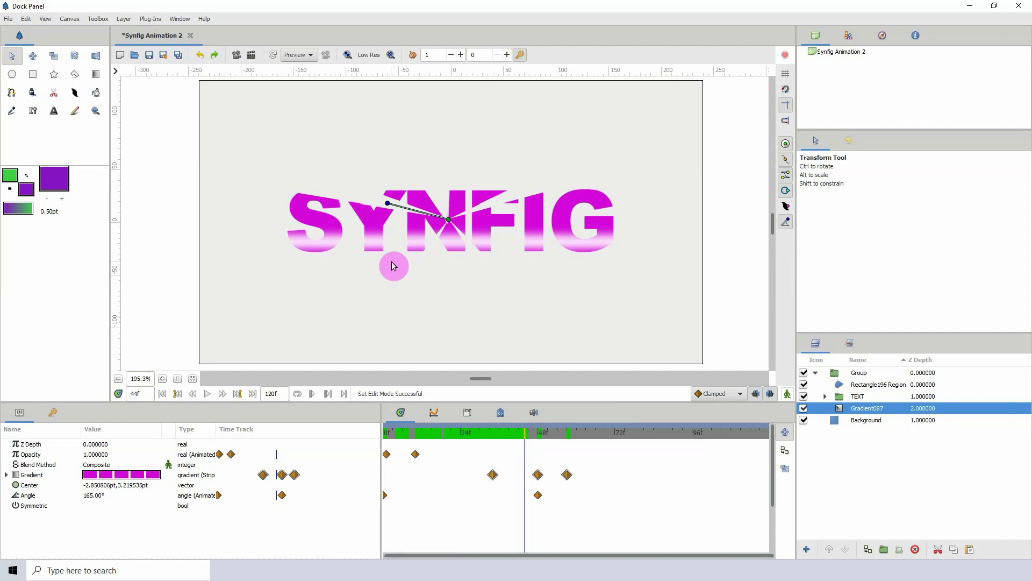
Step: Collapse the Group layer holding the SYNFIG reveal, duplicate it, and select the lower of the two groups
{"action": "left_click", "coordinate": [814, 375]}
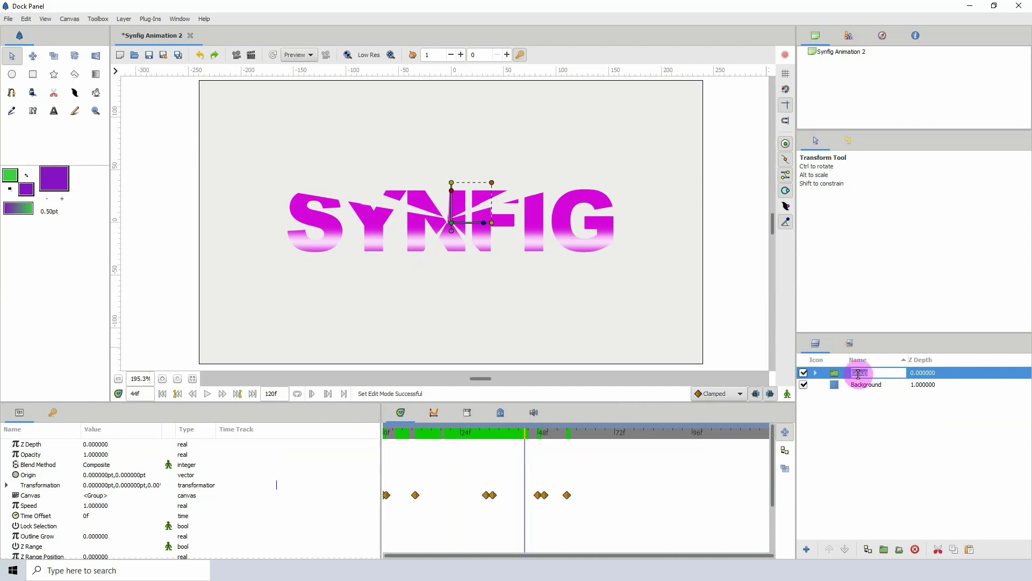
{"action": "key", "text": "Return"}
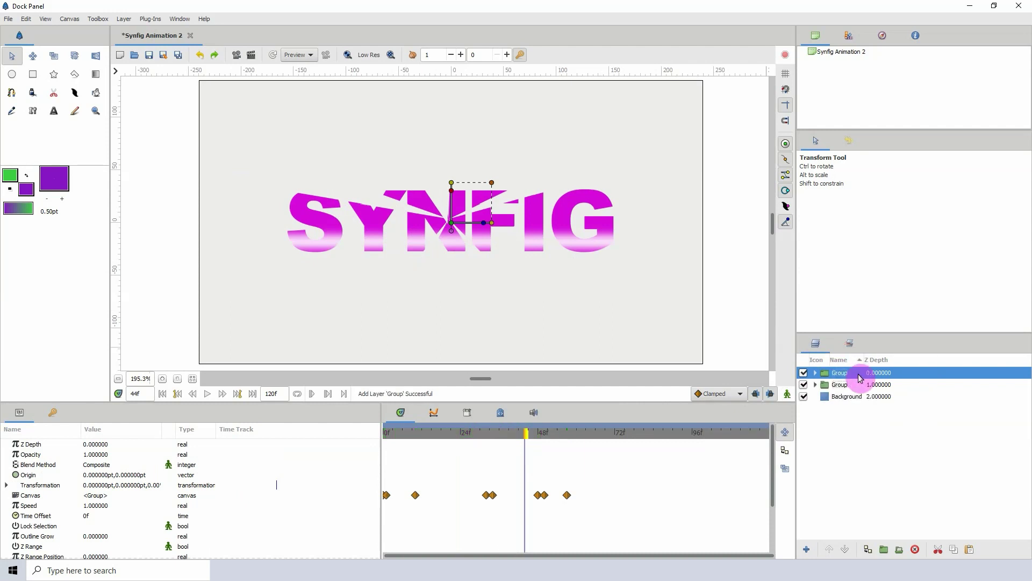
{"action": "left_click", "coordinate": [838, 384]}
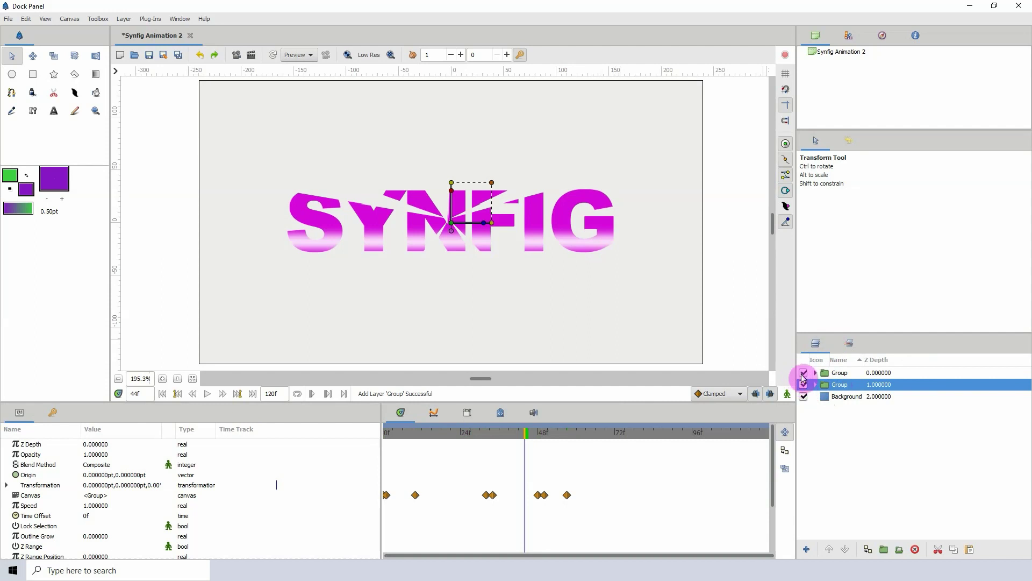
Step: Hide the upper group and shift all of the lower group's keyframes about 3 frames later
{"action": "left_click", "coordinate": [803, 373]}
{"action": "left_click", "coordinate": [838, 385]}
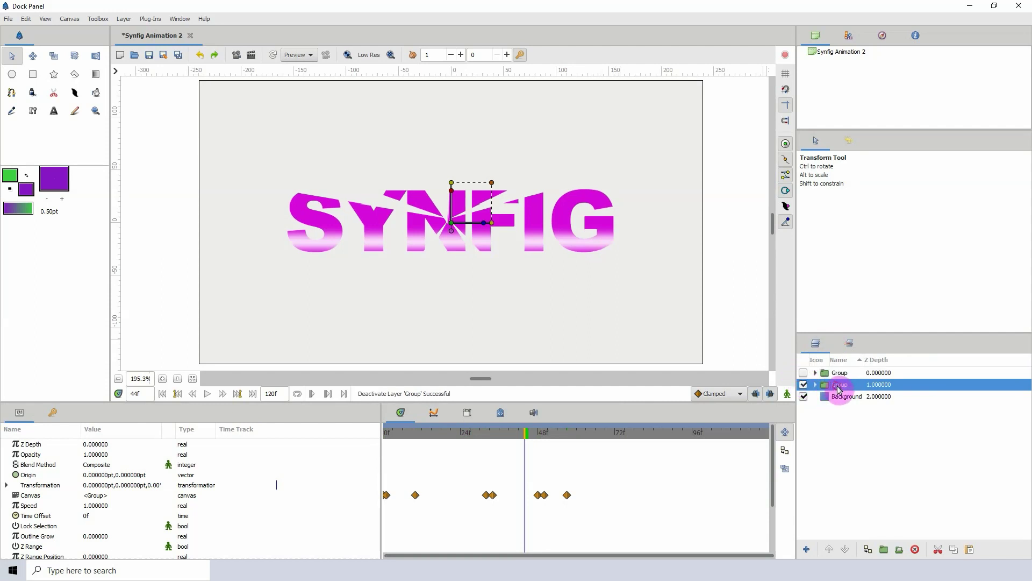
{"action": "left_click_drag", "start_coordinate": [621, 508], "coordinate": [359, 489]}
{"action": "left_click", "coordinate": [390, 494]}
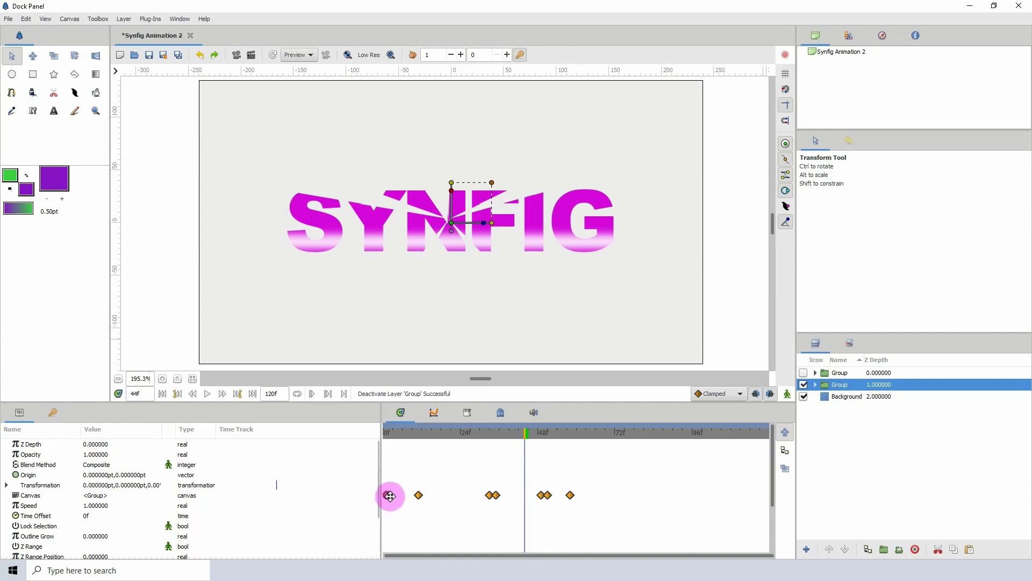
{"action": "left_click_drag", "start_coordinate": [397, 495], "coordinate": [396, 493]}
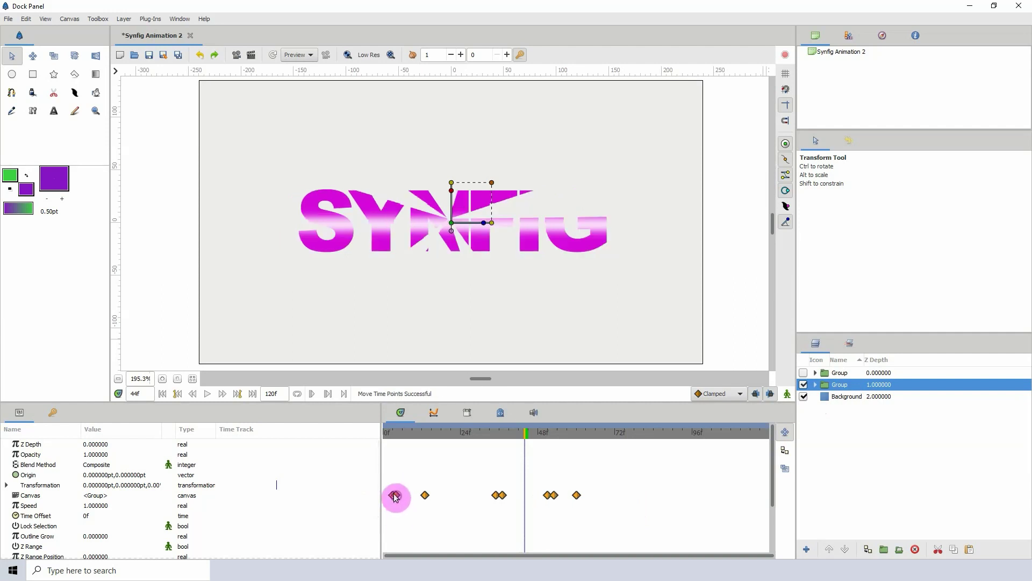
Step: Return to frame 0, show the upper group again, and scrub both overlaid reveals to frame 18
{"action": "left_click", "coordinate": [403, 435]}
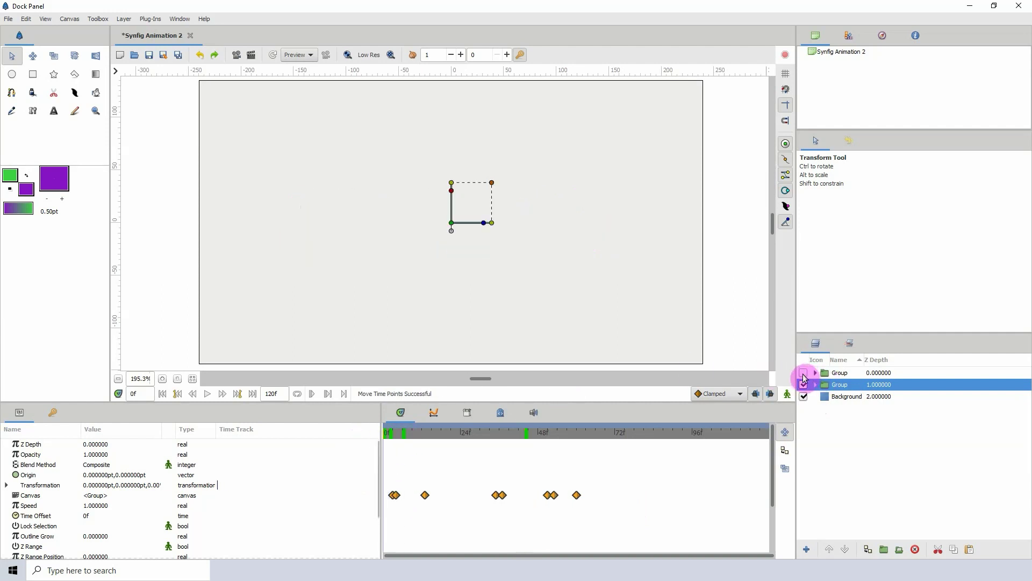
{"action": "left_click", "coordinate": [803, 373]}
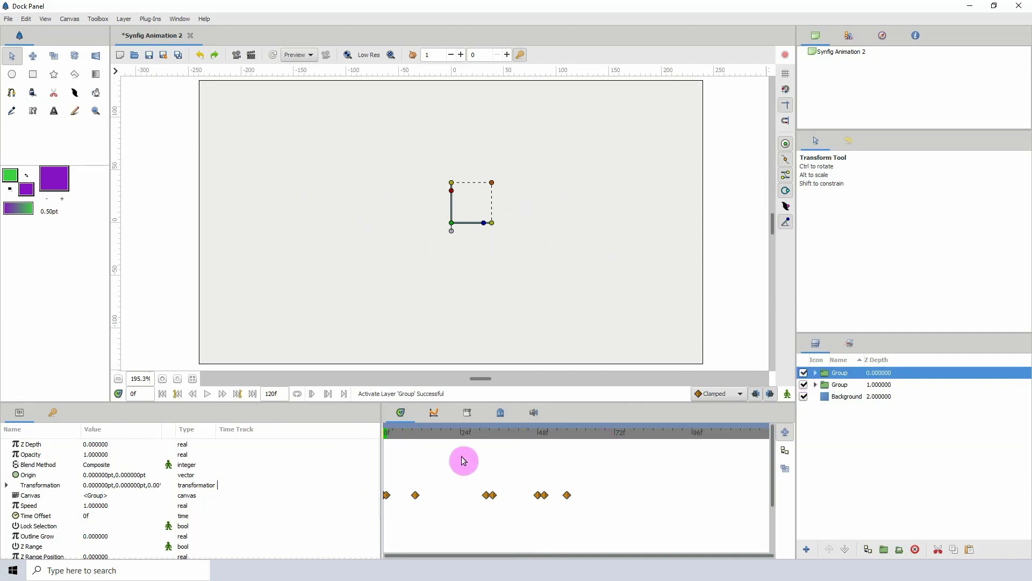
{"action": "left_click", "coordinate": [386, 433]}
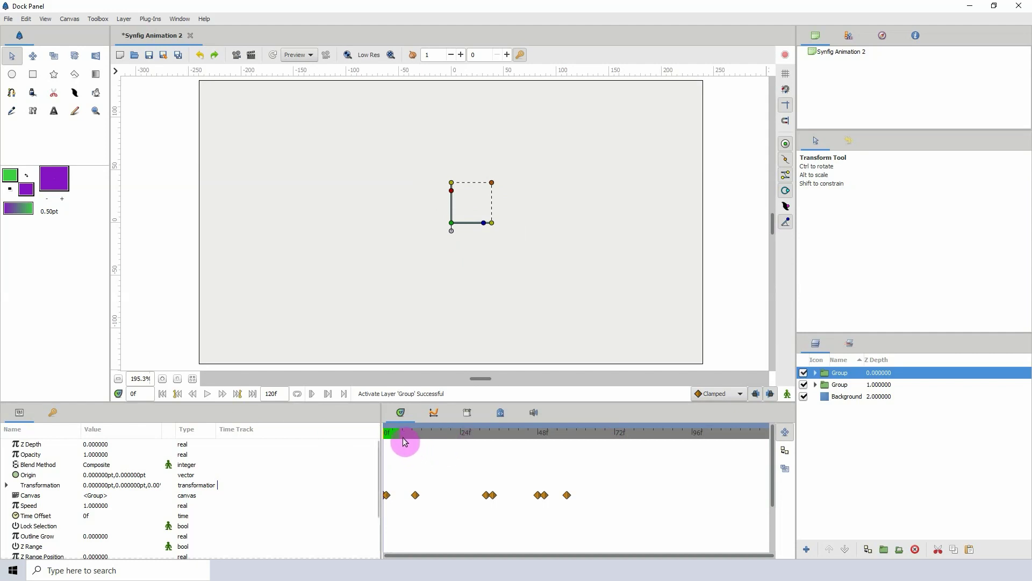
{"action": "left_click_drag", "start_coordinate": [405, 435], "coordinate": [440, 431]}
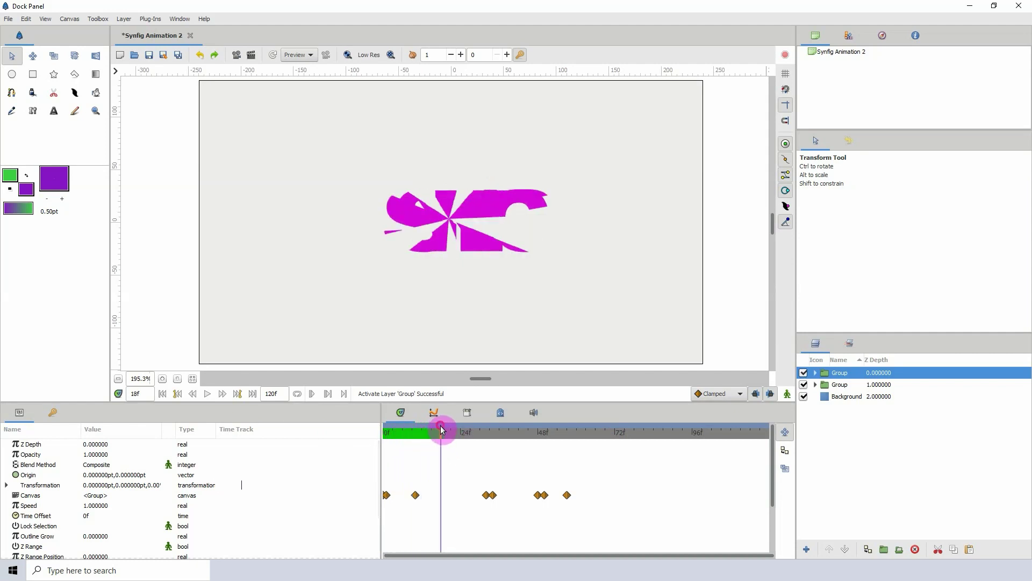
Step: Change the text layer inside the lower group's TEXT group to STUDIOS and collapse the group
{"action": "left_click", "coordinate": [815, 374]}
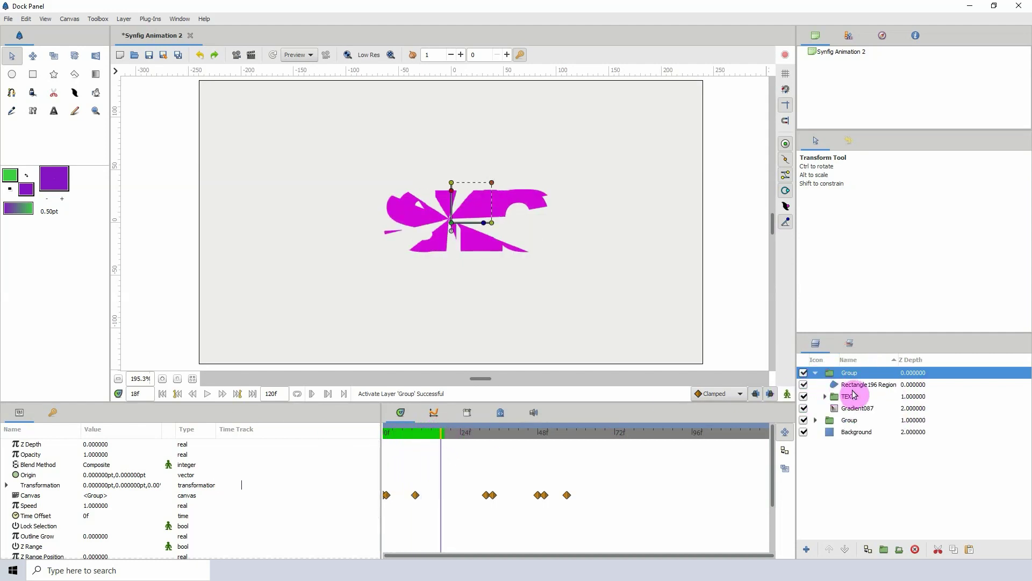
{"action": "left_click", "coordinate": [816, 383]}
{"action": "left_click", "coordinate": [814, 373]}
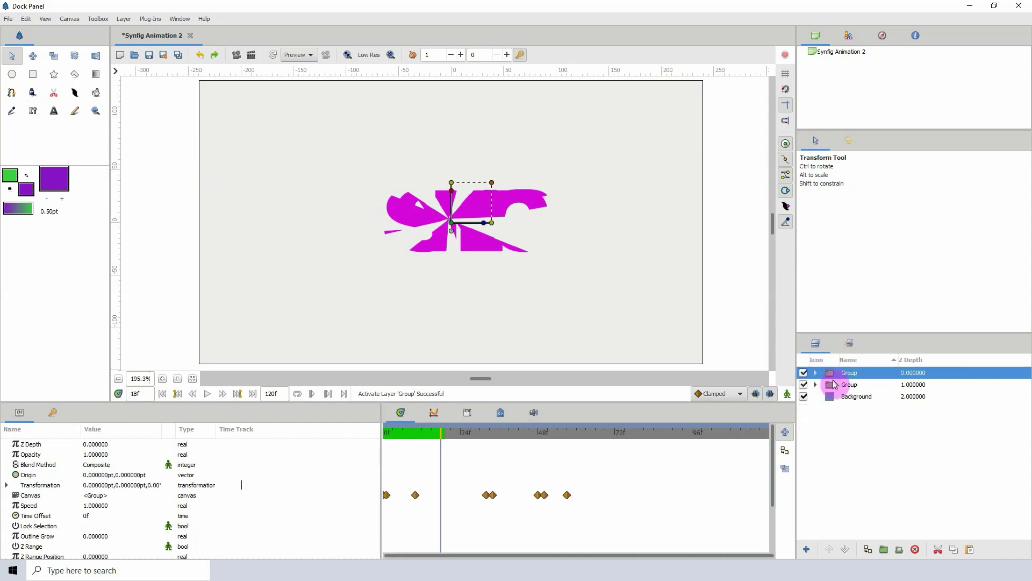
{"action": "left_click", "coordinate": [817, 385]}
{"action": "left_click", "coordinate": [815, 385]}
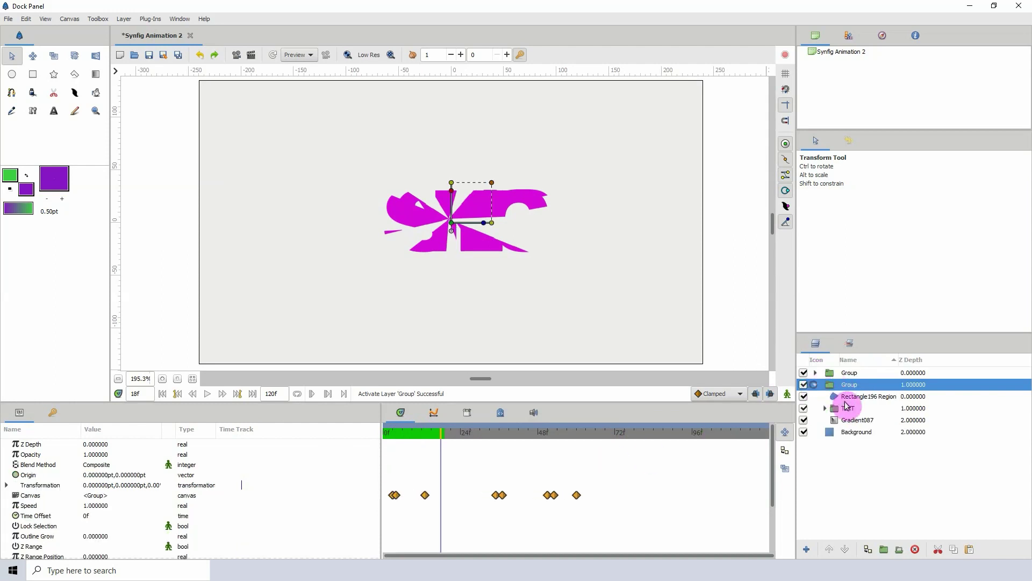
{"action": "left_click", "coordinate": [825, 409]}
{"action": "left_click", "coordinate": [848, 420]}
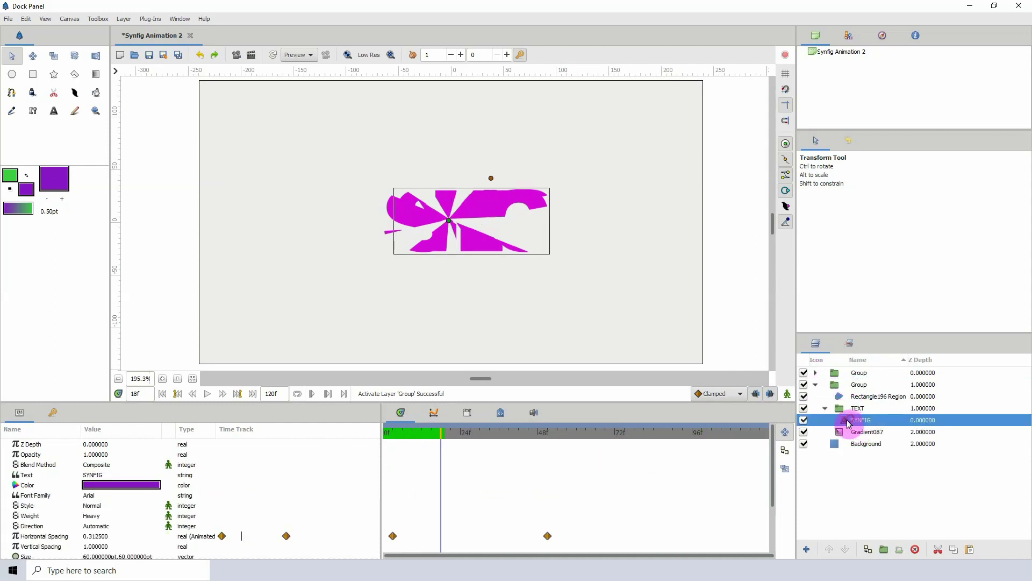
{"action": "double_click", "coordinate": [90, 476]}
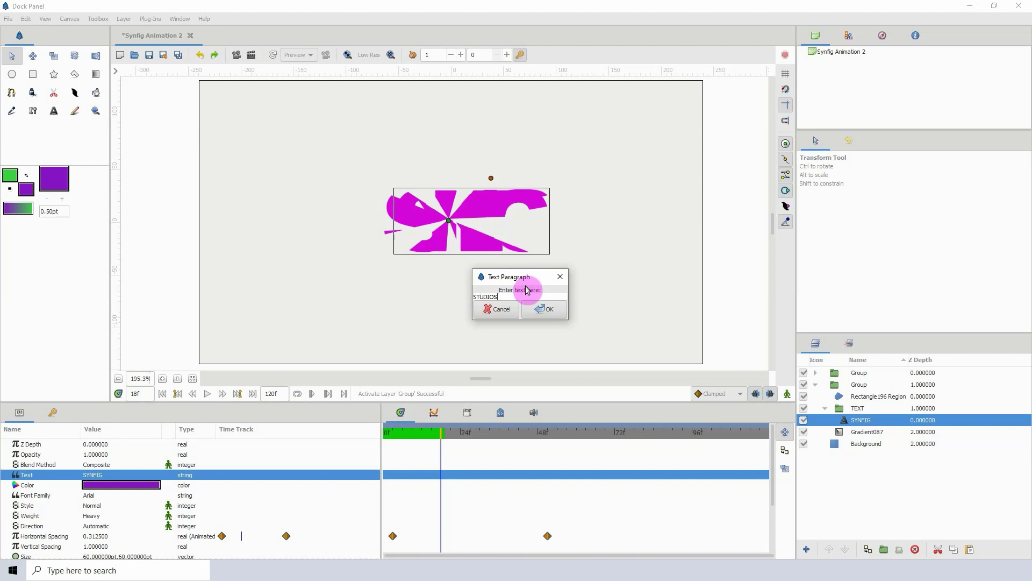
{"action": "left_click", "coordinate": [542, 308]}
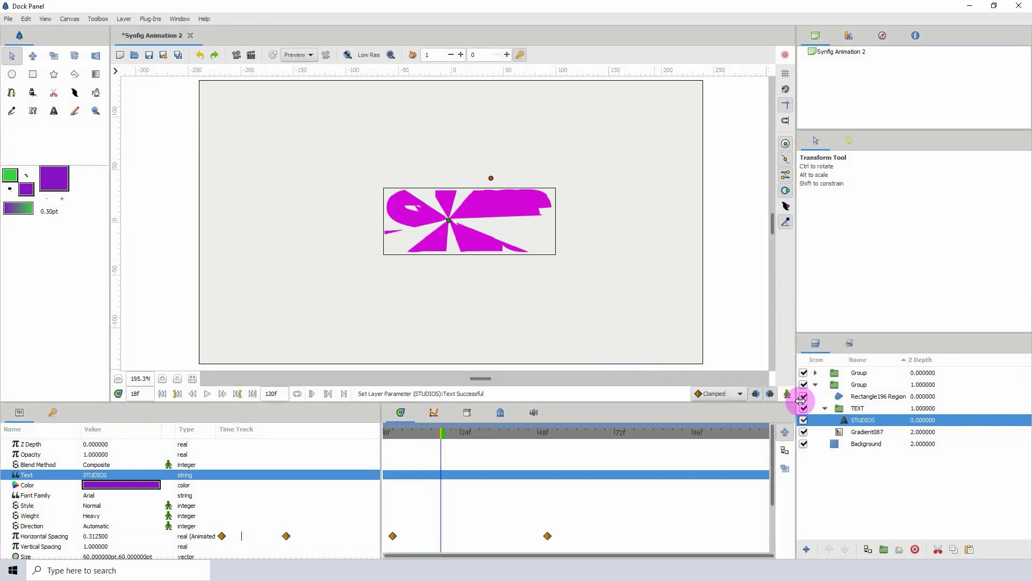
{"action": "left_click", "coordinate": [815, 383]}
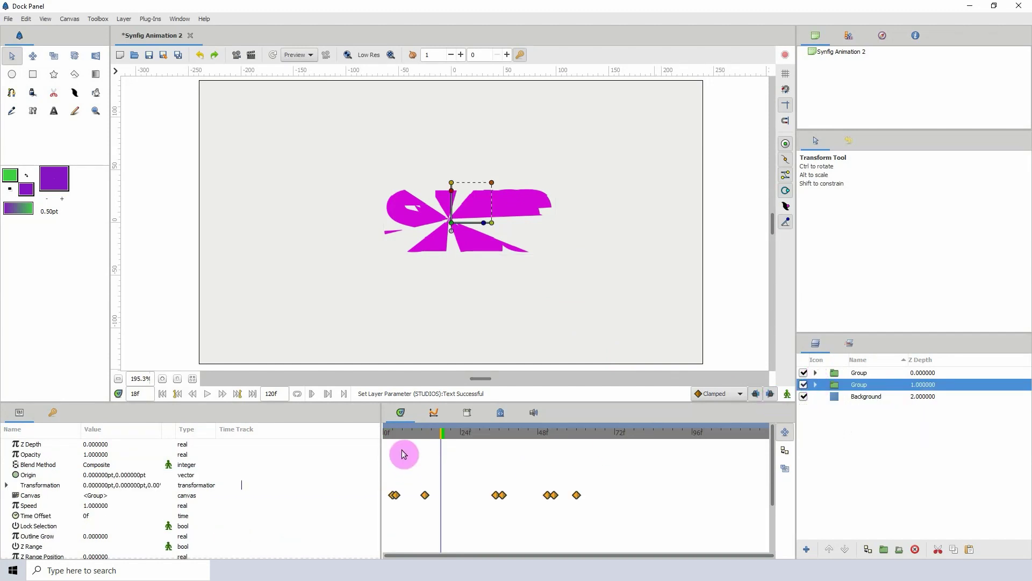
Step: Play the overlapping reveals from frame 0, check the lower group by toggling its visibility, and scrub back to frame 40
{"action": "left_click_drag", "start_coordinate": [415, 433], "coordinate": [380, 438]}
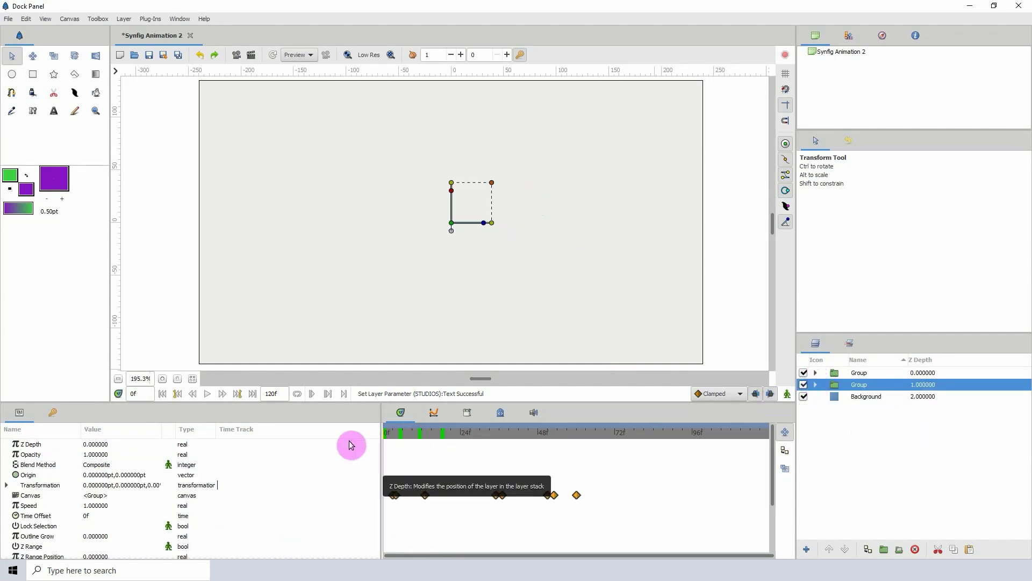
{"action": "key", "text": "space"}
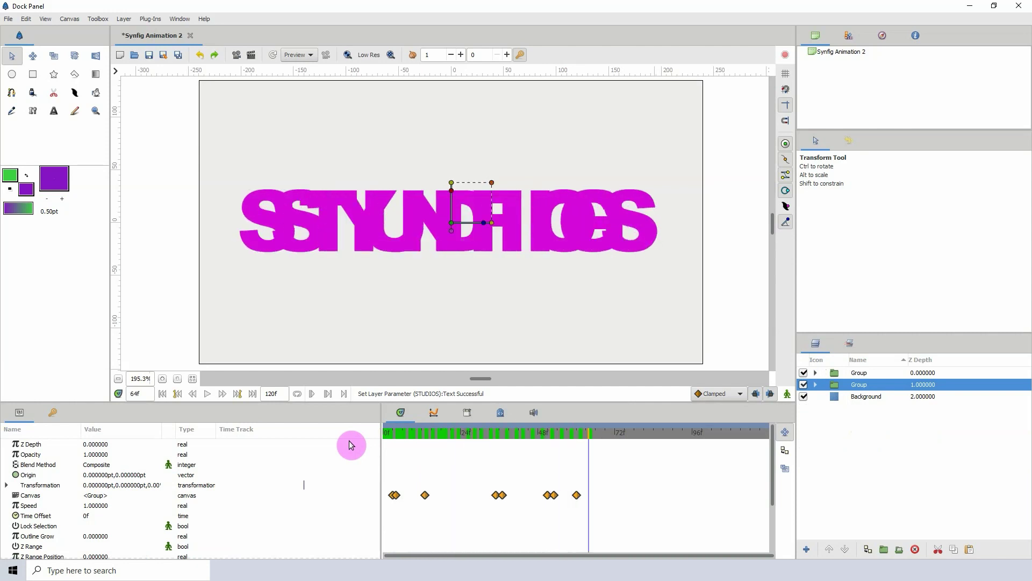
{"action": "left_click", "coordinate": [553, 433]}
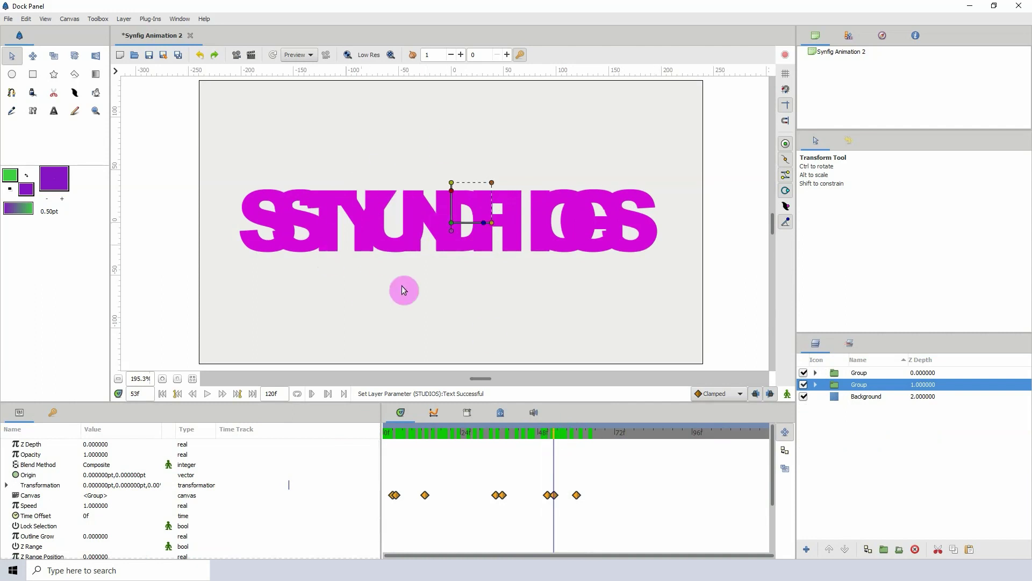
{"action": "left_click", "coordinate": [804, 385]}
{"action": "left_click", "coordinate": [804, 385]}
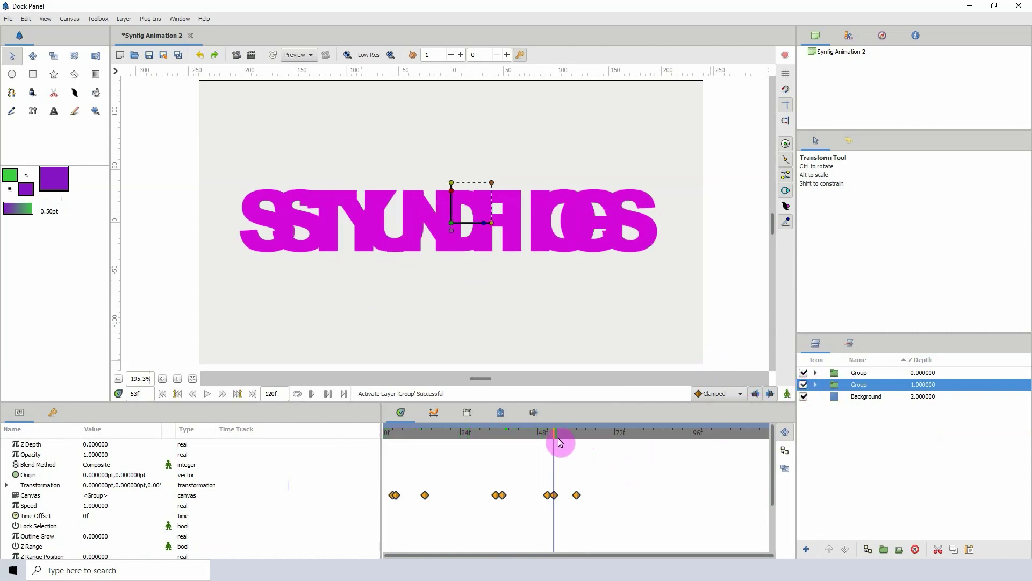
{"action": "left_click_drag", "start_coordinate": [541, 440], "coordinate": [511, 444]}
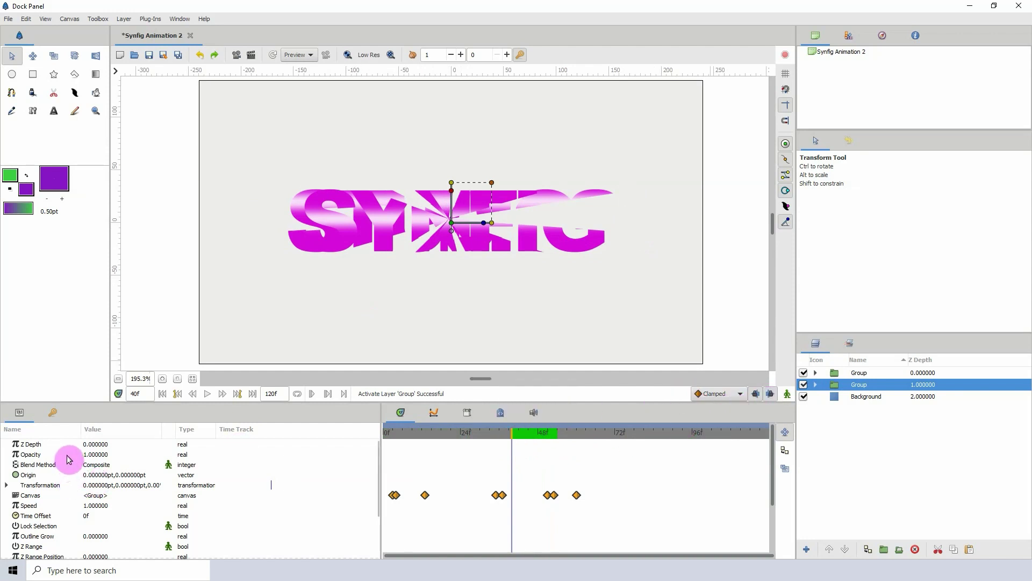
Step: Set the lower group's Opacity to 0 with animate editing mode off
{"action": "left_click", "coordinate": [88, 455]}
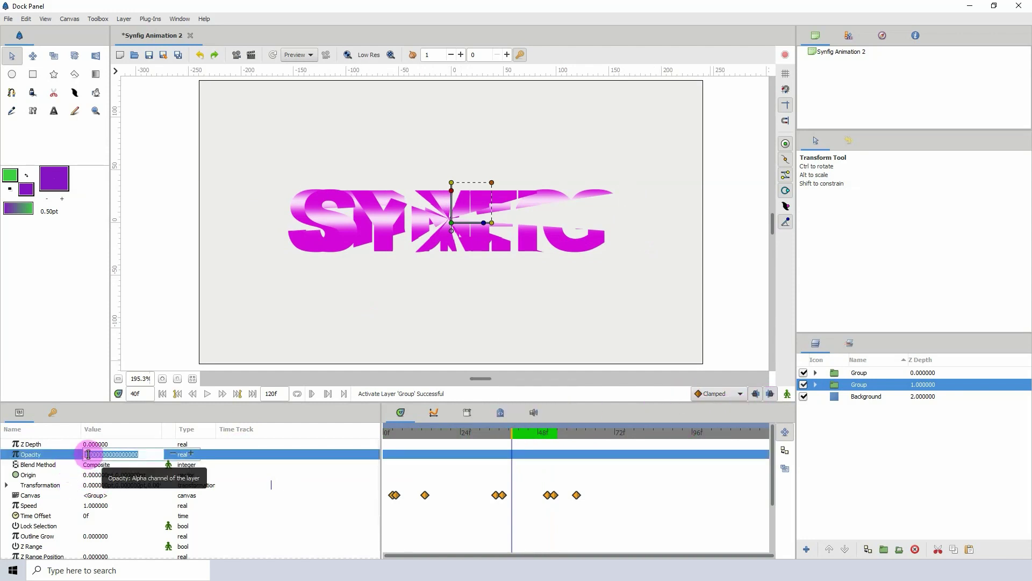
{"action": "type", "text": "0"}
{"action": "key", "text": "Return"}
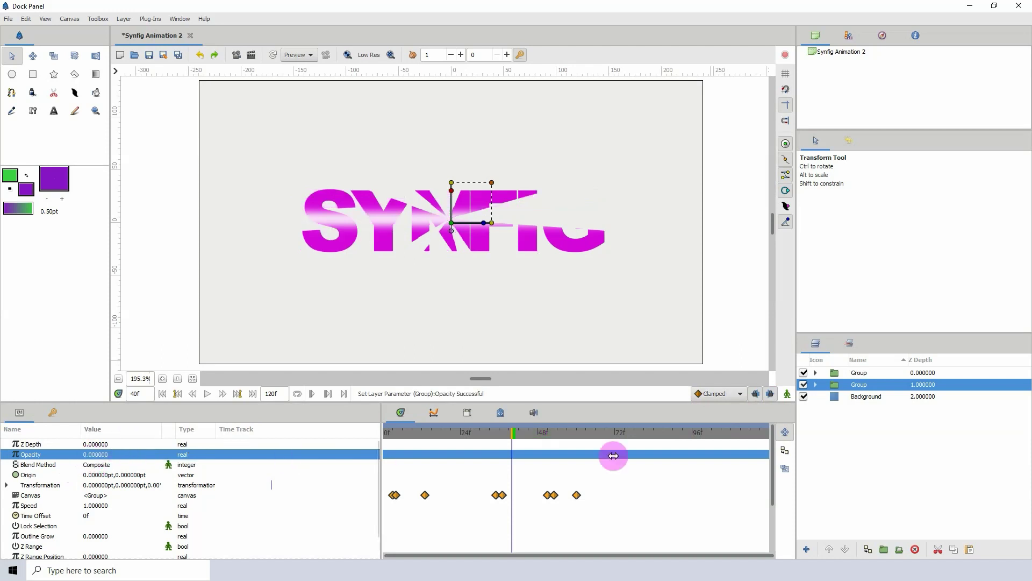
Step: Turn on animate editing mode and keyframe the lower group's Opacity at 1 on frame 40
{"action": "left_click", "coordinate": [787, 394]}
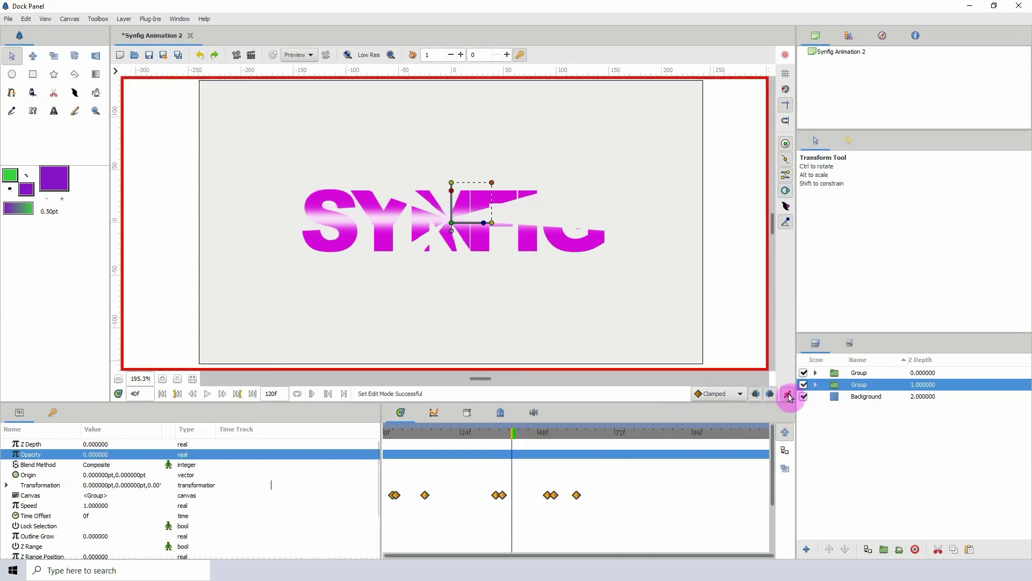
{"action": "left_click", "coordinate": [92, 453]}
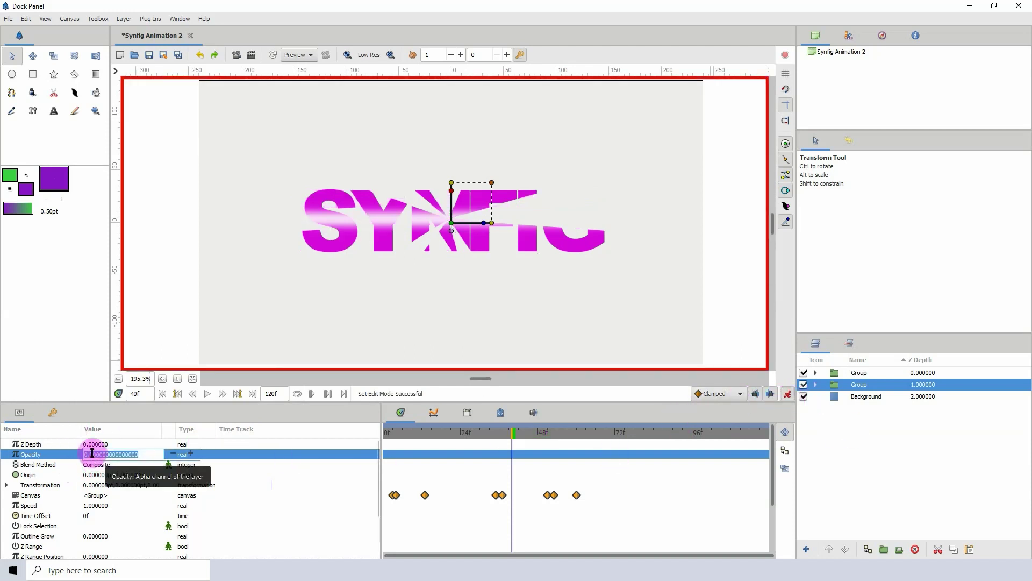
{"action": "type", "text": "1"}
{"action": "key", "text": "Return"}
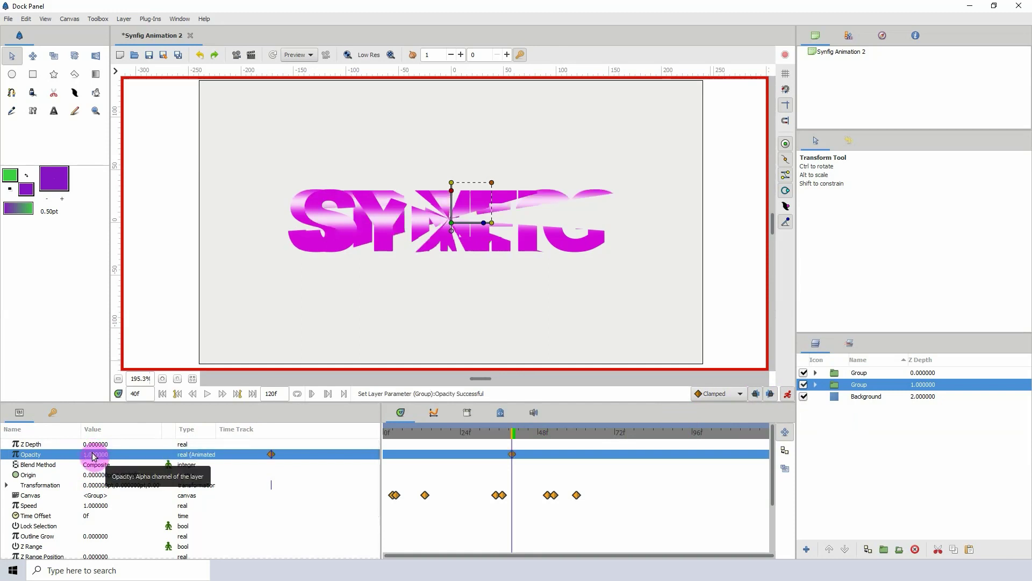
Step: Move to frame 48 and keyframe the lower group's Opacity at 0
{"action": "left_click_drag", "start_coordinate": [516, 434], "coordinate": [536, 434]}
{"action": "left_click", "coordinate": [64, 453]}
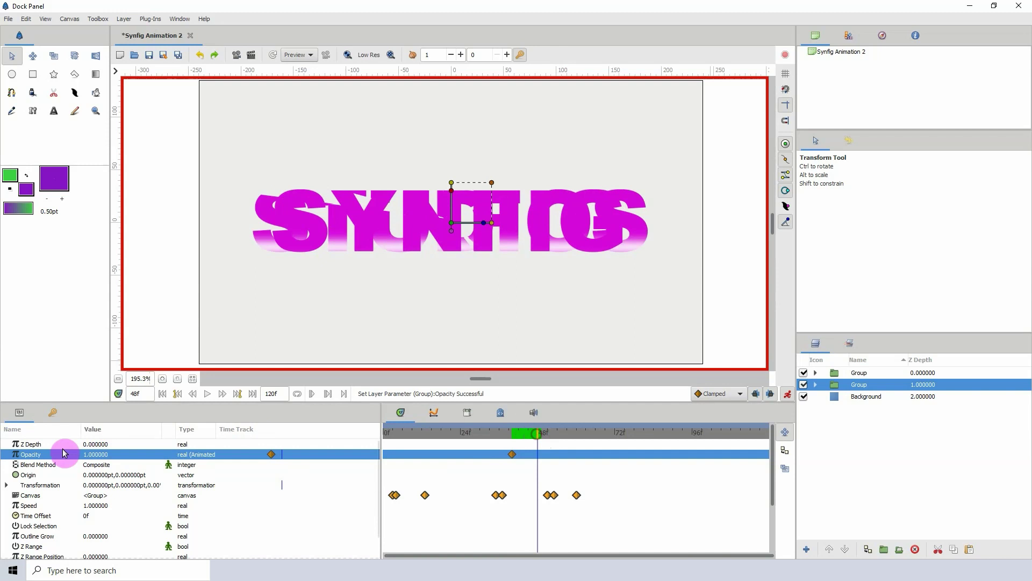
{"action": "left_click", "coordinate": [100, 455]}
{"action": "type", "text": "0"}
{"action": "key", "text": "Return"}
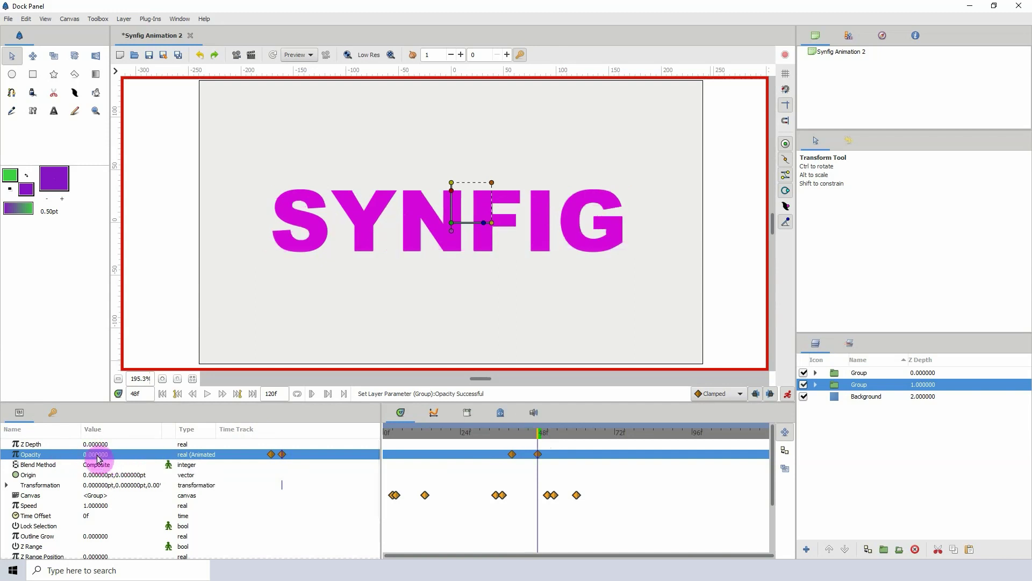
Step: Shift the lower group's second Opacity waypoint about one frame later and replay the crossfade between the reveals from frame 0
{"action": "left_click_drag", "start_coordinate": [539, 437], "coordinate": [316, 454]}
{"action": "key", "text": "space"}
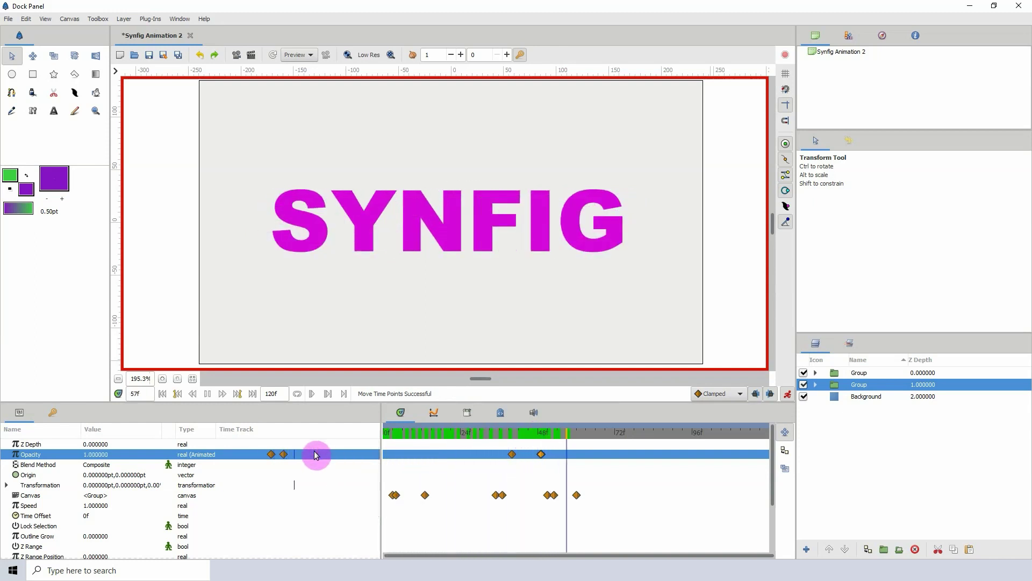
{"action": "key", "text": "space"}
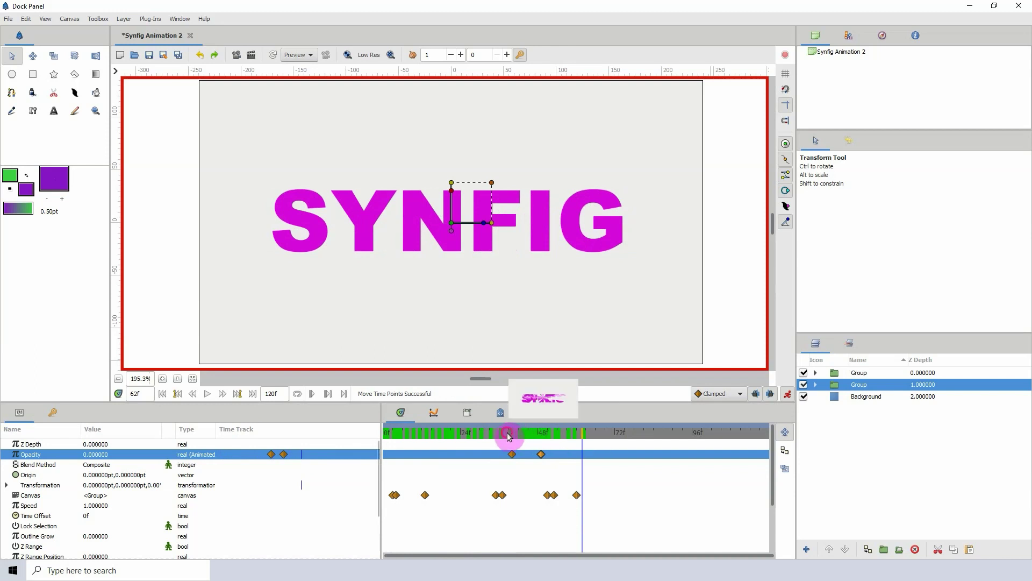
{"action": "key", "text": "Home"}
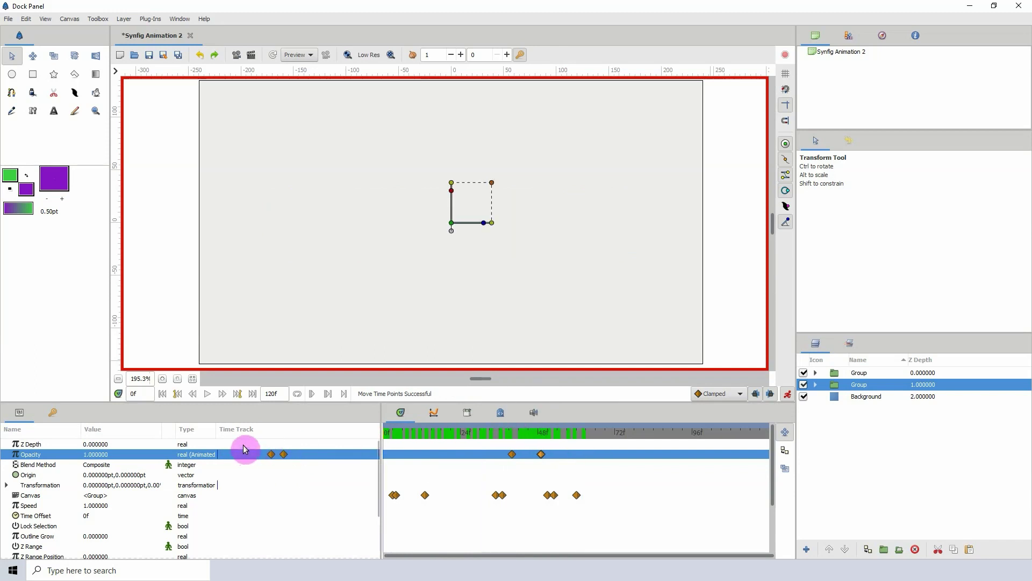
{"action": "key", "text": "space"}
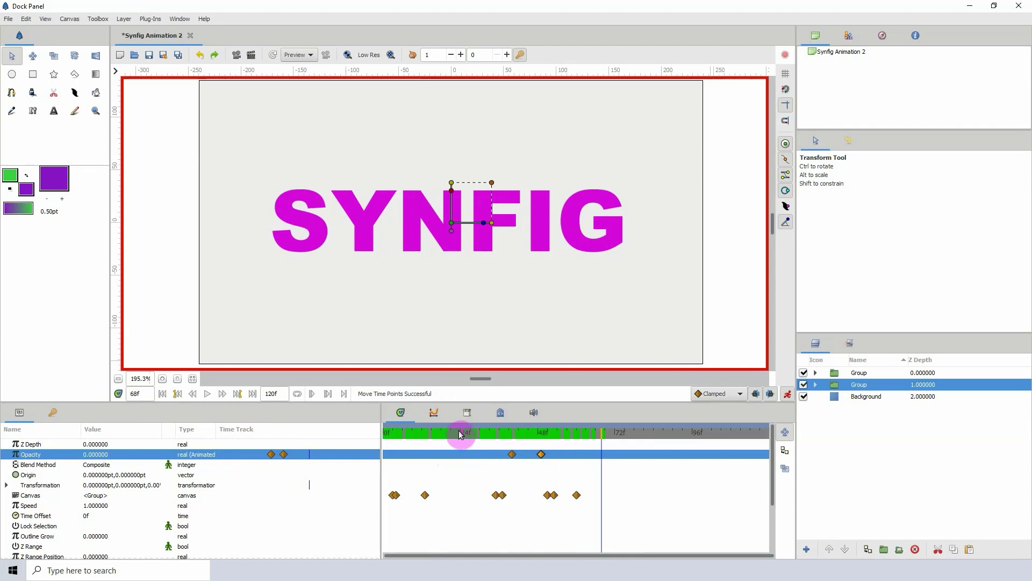
{"action": "left_click_drag", "start_coordinate": [457, 433], "coordinate": [359, 434]}
{"action": "key", "text": "space"}
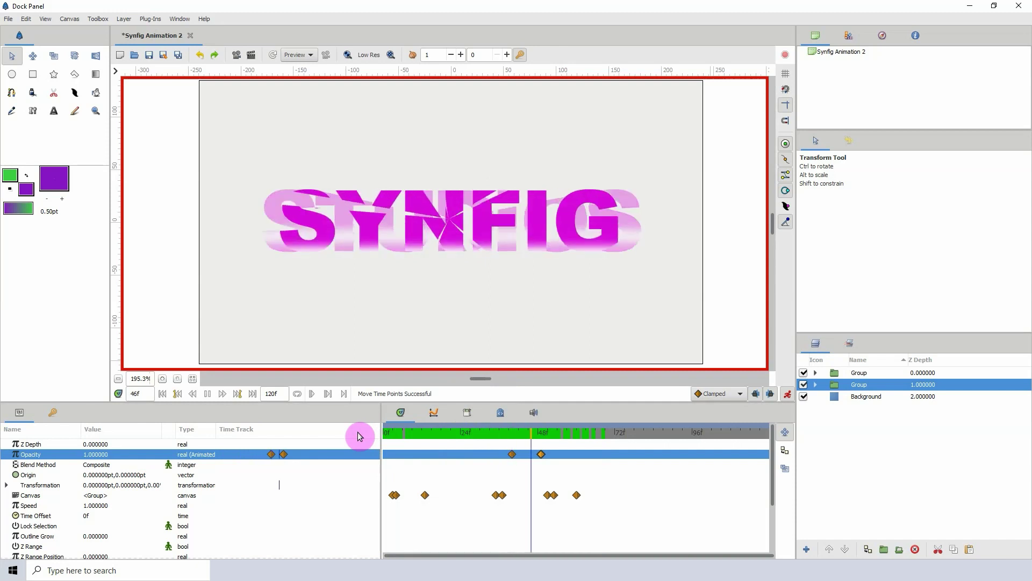
{"action": "key", "text": "space"}
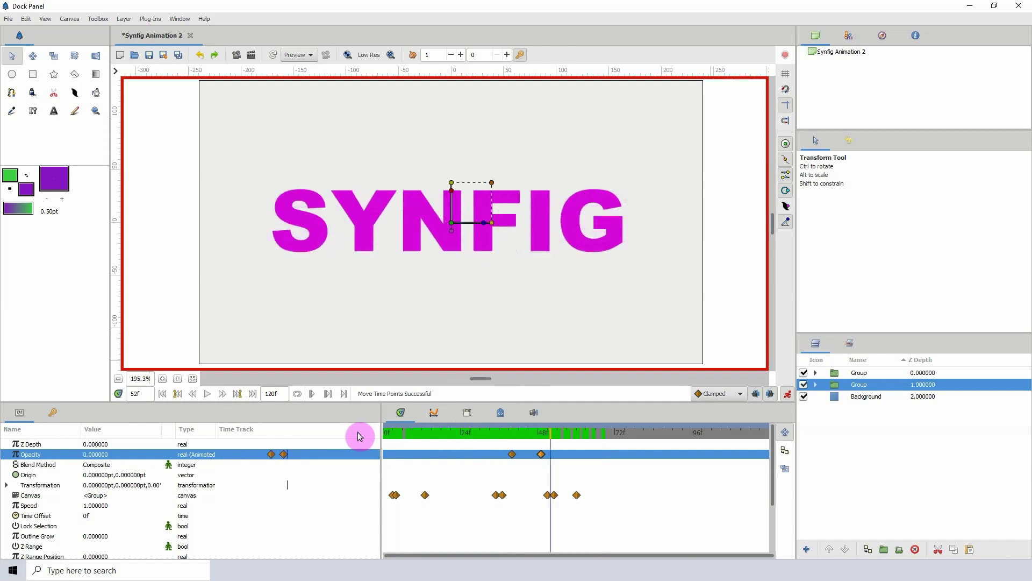
Step: Hide the lower group, play the upper group's reveal alone from the start, and return to frame 0
{"action": "left_click", "coordinate": [803, 386]}
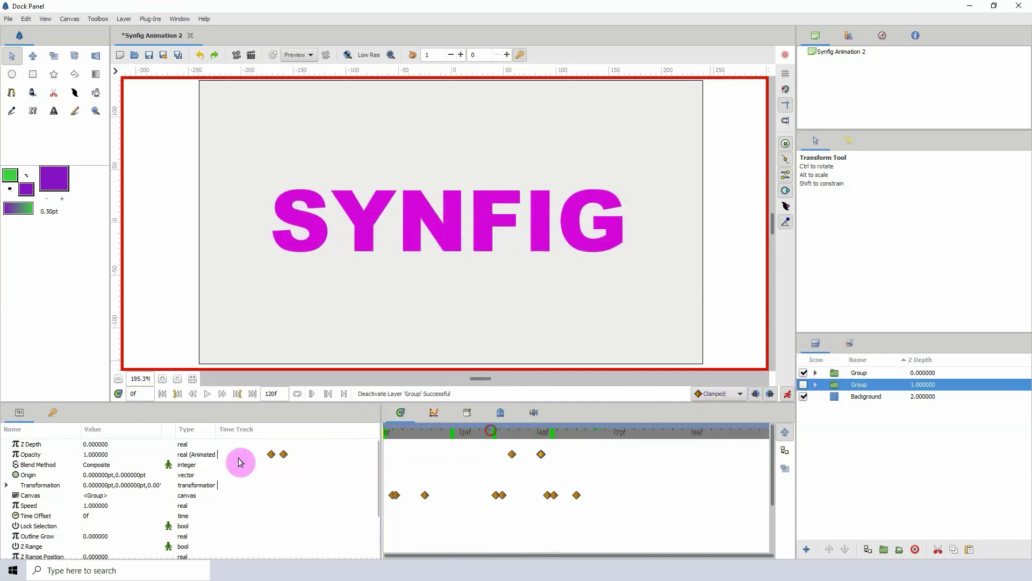
{"action": "key", "text": "Home"}
{"action": "key", "text": "space"}
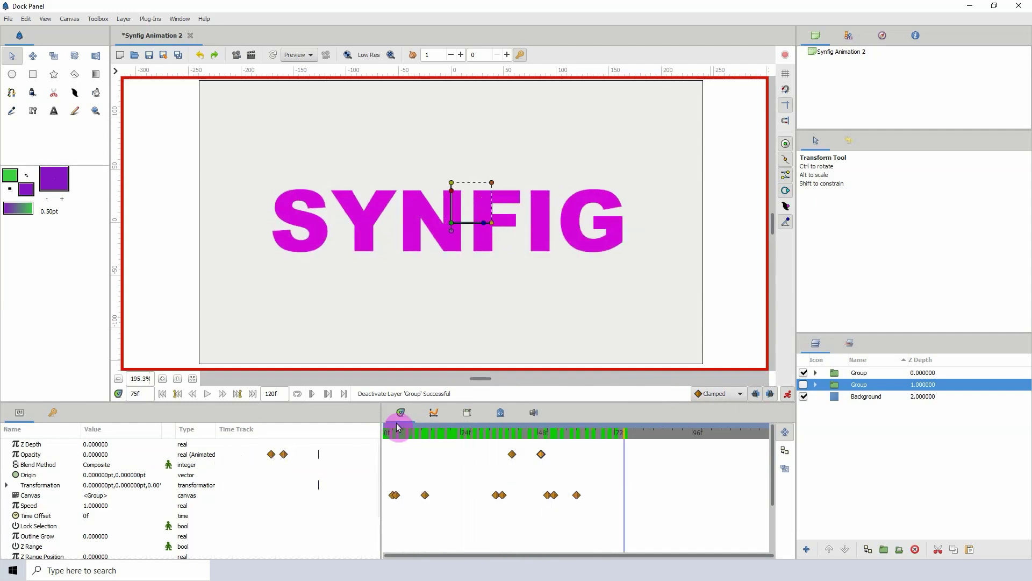
{"action": "left_click", "coordinate": [421, 434]}
{"action": "left_click_drag", "start_coordinate": [386, 434], "coordinate": [360, 432]}
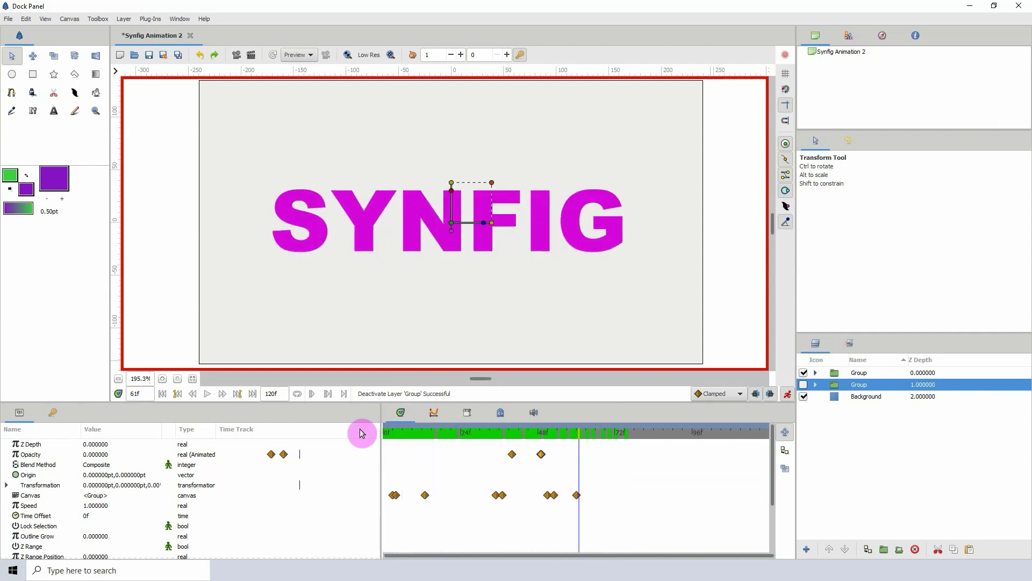
{"action": "left_click_drag", "start_coordinate": [492, 436], "coordinate": [349, 446]}
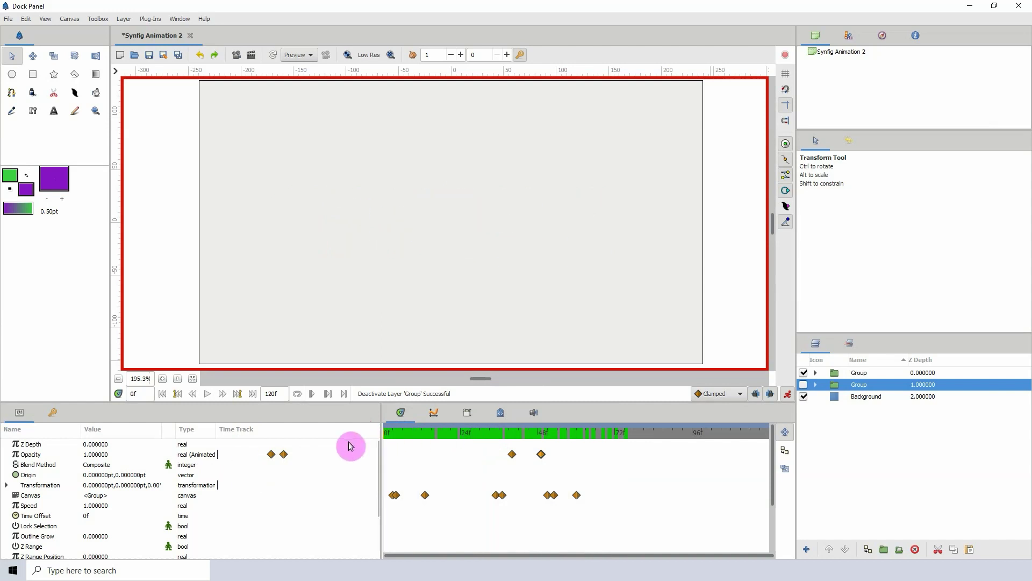